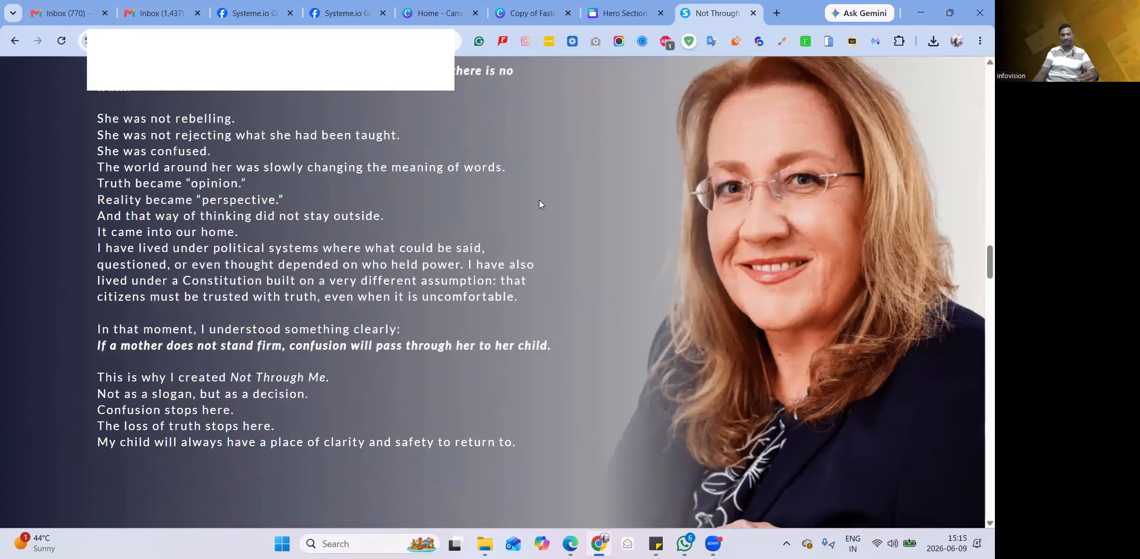
- Examine the author introduction section of the Not Through Me page, with its text over a gradient beside the portrait
{"action": "scroll", "coordinate": [539, 204], "scroll_direction": "up", "scroll_amount": 3}
{"action": "scroll", "coordinate": [539, 205], "scroll_direction": "down", "scroll_amount": 2}
{"action": "scroll", "coordinate": [539, 200], "scroll_direction": "up", "scroll_amount": 1}
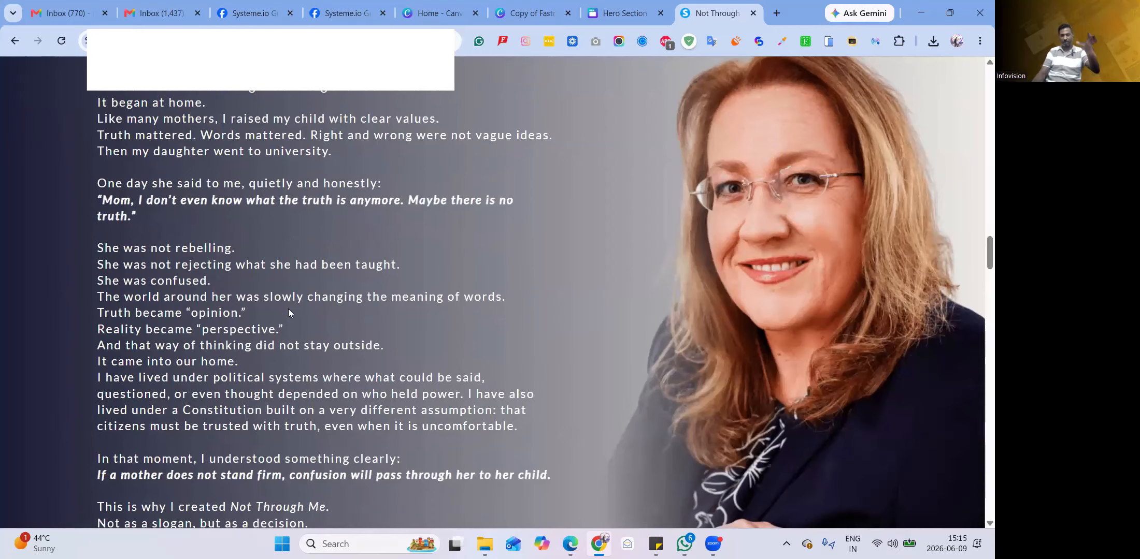
{"action": "scroll", "coordinate": [288, 309], "scroll_direction": "down", "scroll_amount": 1}
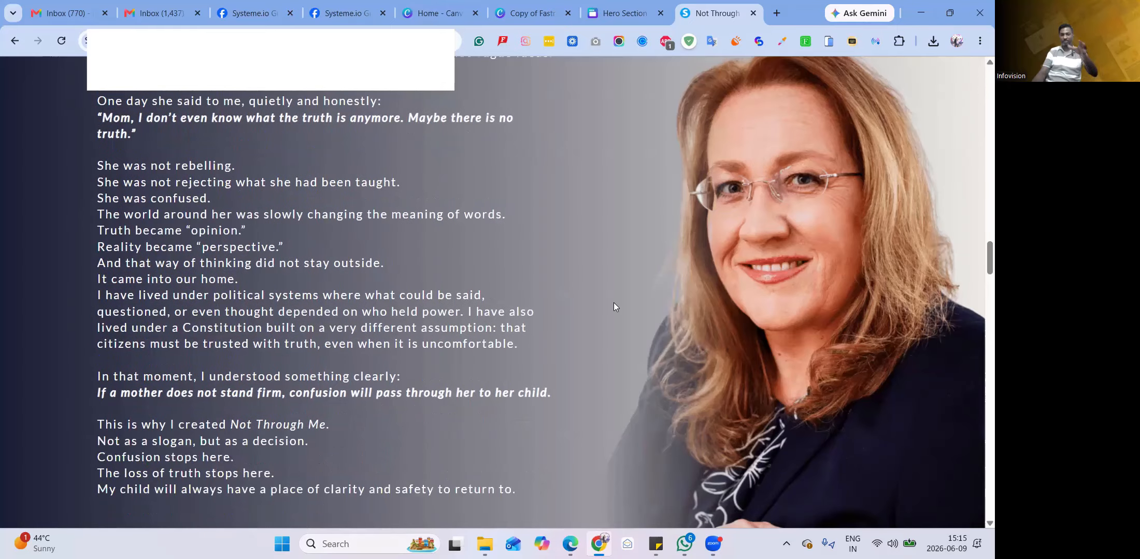
{"action": "scroll", "coordinate": [773, 293], "scroll_direction": "up", "scroll_amount": 2}
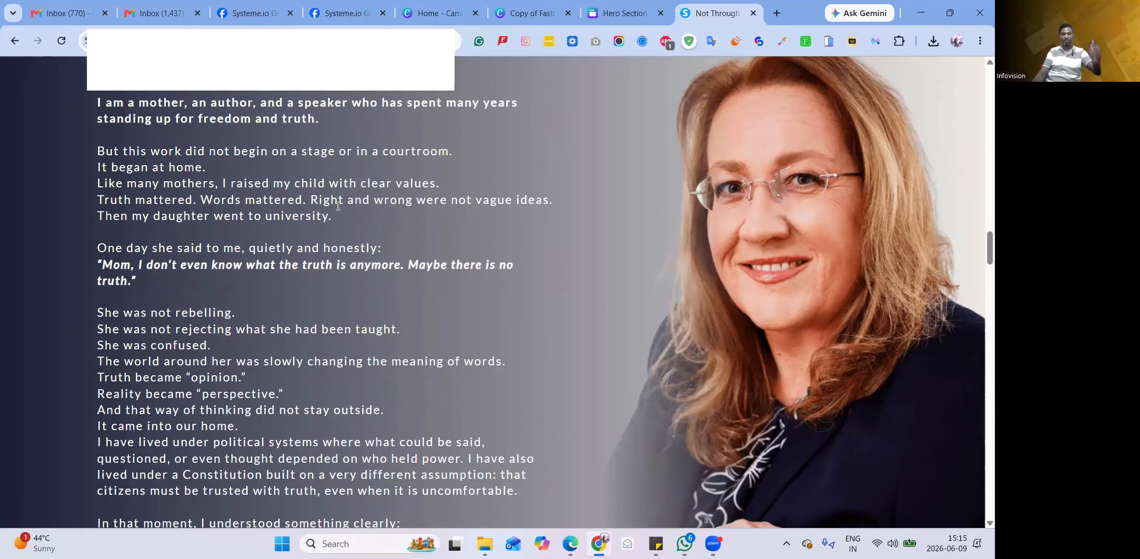
{"action": "scroll", "coordinate": [620, 230], "scroll_direction": "up", "scroll_amount": 1}
{"action": "scroll", "coordinate": [620, 230], "scroll_direction": "up", "scroll_amount": 1}
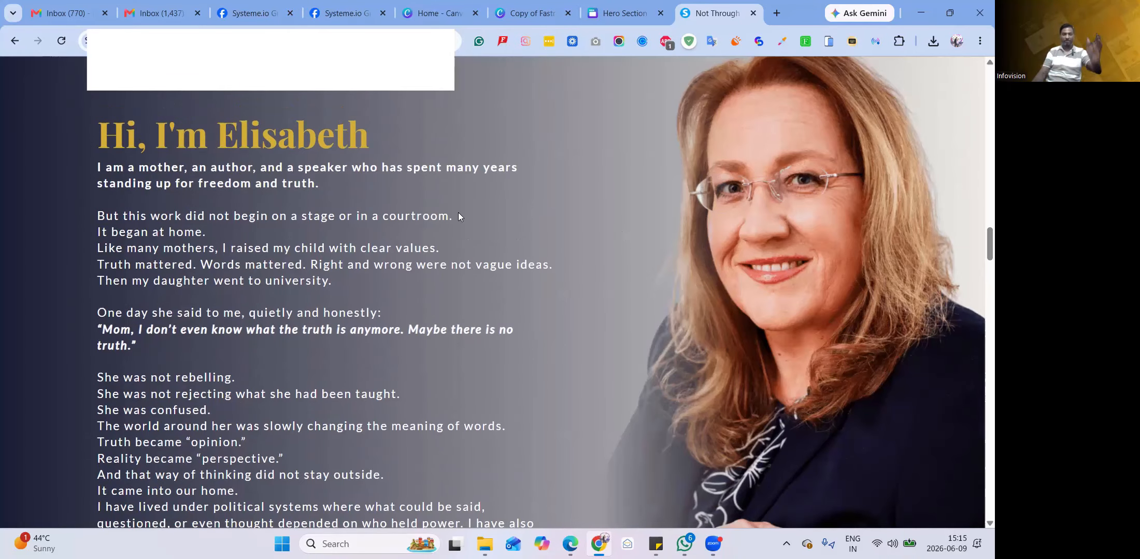
{"action": "scroll", "coordinate": [397, 200], "scroll_direction": "down", "scroll_amount": 1}
{"action": "scroll", "coordinate": [396, 200], "scroll_direction": "down", "scroll_amount": 2}
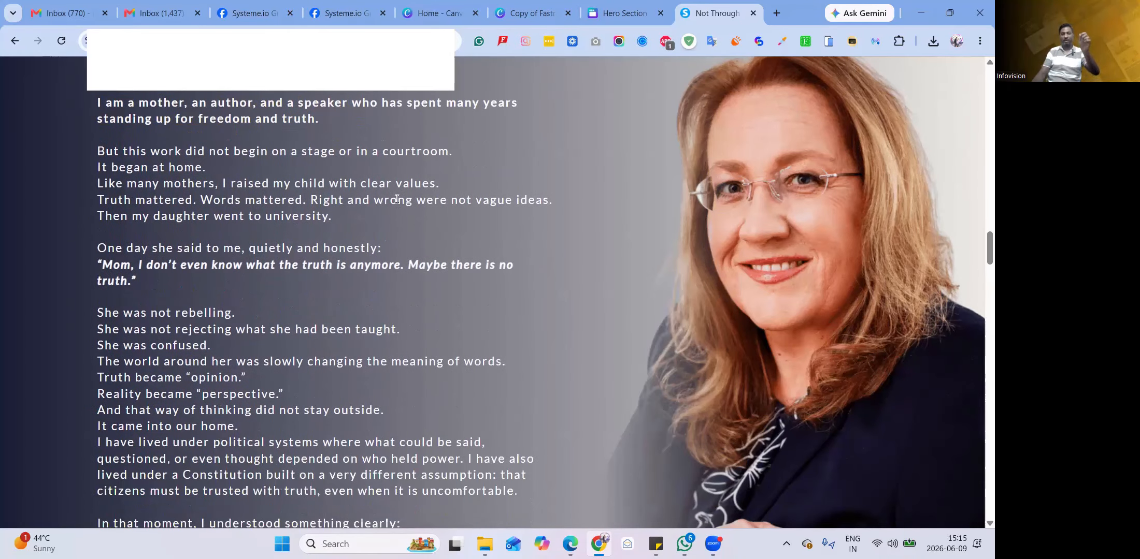
{"action": "scroll", "coordinate": [397, 200], "scroll_direction": "down", "scroll_amount": 3}
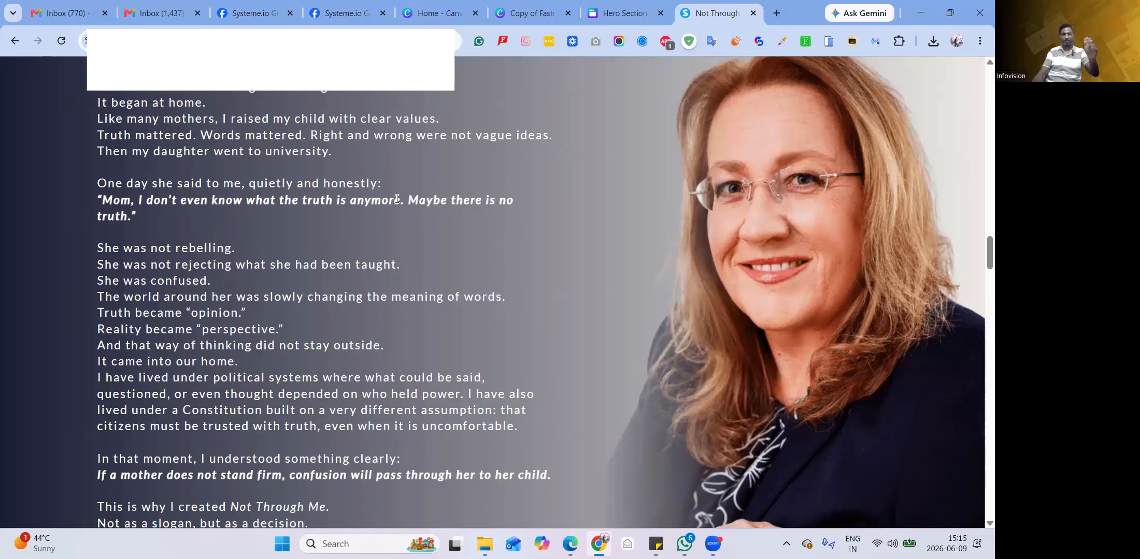
{"action": "scroll", "coordinate": [397, 201], "scroll_direction": "down", "scroll_amount": 5}
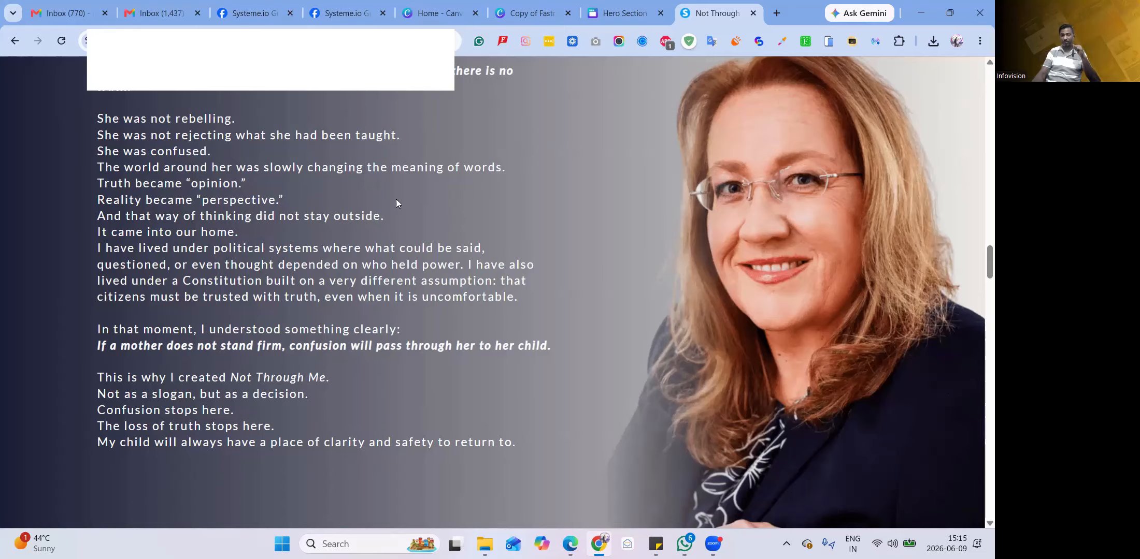
- Review the testimonial, bonus and pricing sections further down the landing page
{"action": "scroll", "coordinate": [396, 203], "scroll_direction": "down", "scroll_amount": 10}
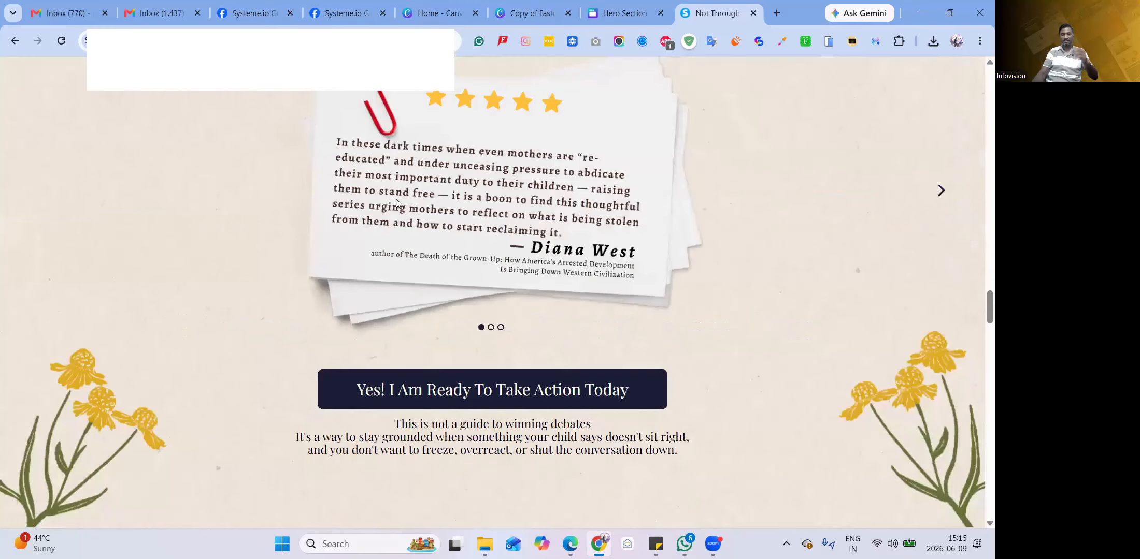
{"action": "scroll", "coordinate": [396, 202], "scroll_direction": "down", "scroll_amount": 5}
{"action": "scroll", "coordinate": [396, 202], "scroll_direction": "down", "scroll_amount": 8}
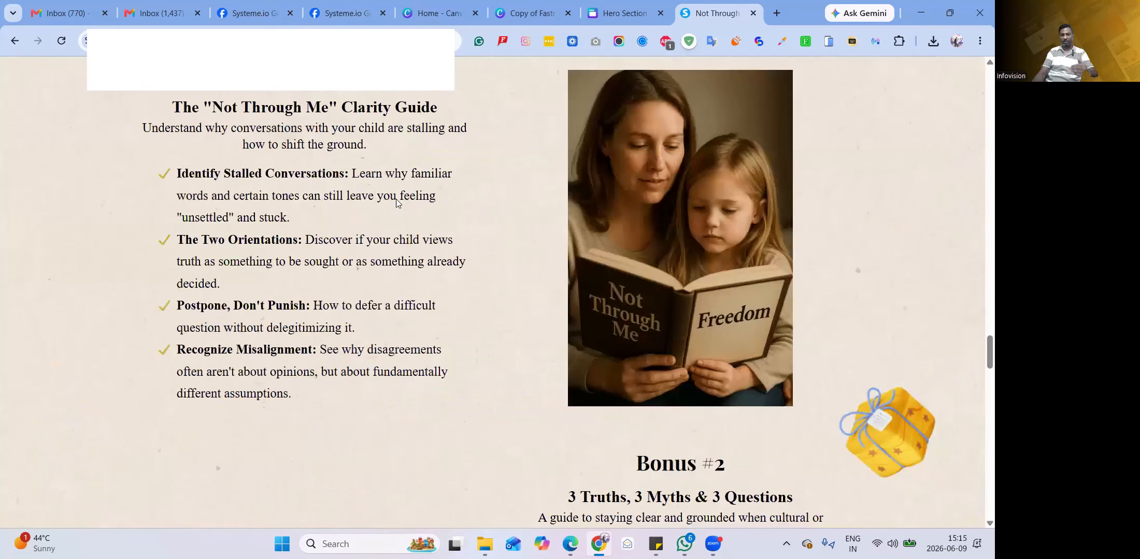
{"action": "scroll", "coordinate": [396, 202], "scroll_direction": "down", "scroll_amount": 6}
{"action": "scroll", "coordinate": [397, 203], "scroll_direction": "down", "scroll_amount": 5}
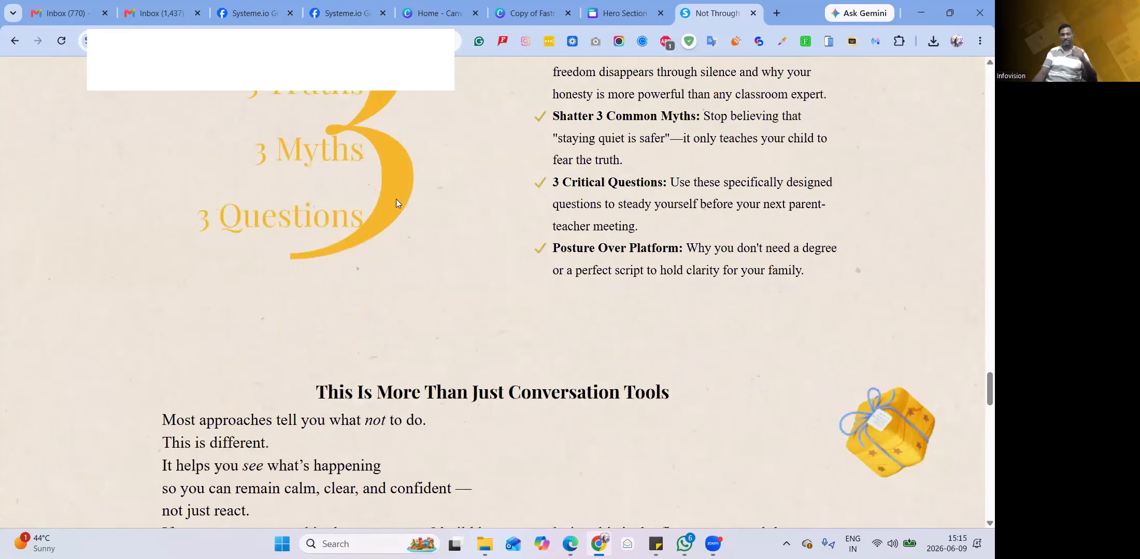
{"action": "scroll", "coordinate": [398, 203], "scroll_direction": "down", "scroll_amount": 6}
{"action": "scroll", "coordinate": [396, 199], "scroll_direction": "down", "scroll_amount": 7}
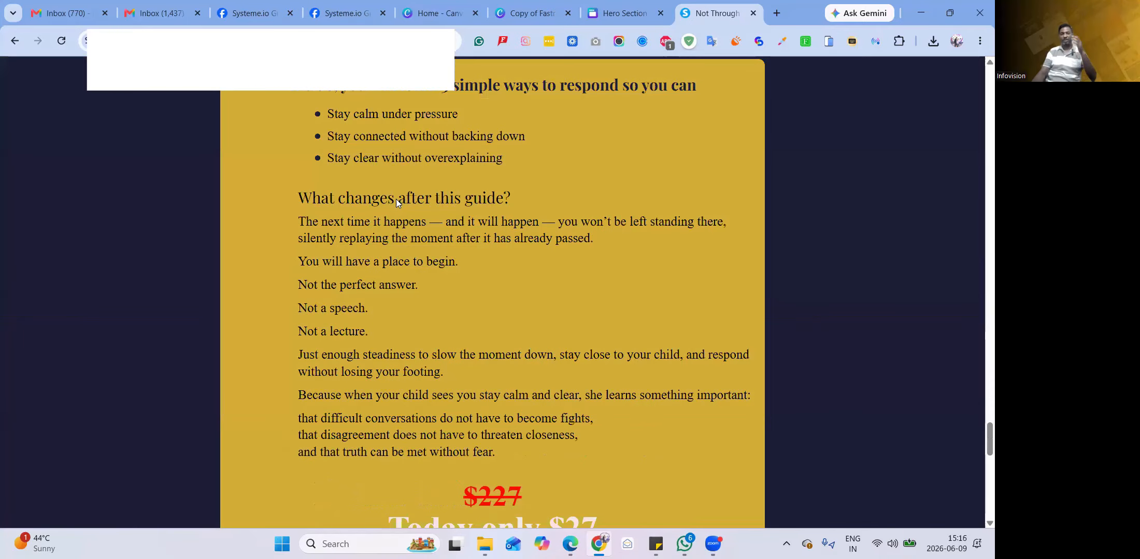
- Return to the author introduction section and examine how the portrait blends into the dark gradient background
{"action": "scroll", "coordinate": [396, 199], "scroll_direction": "up", "scroll_amount": 20}
{"action": "scroll", "coordinate": [391, 192], "scroll_direction": "up", "scroll_amount": 10}
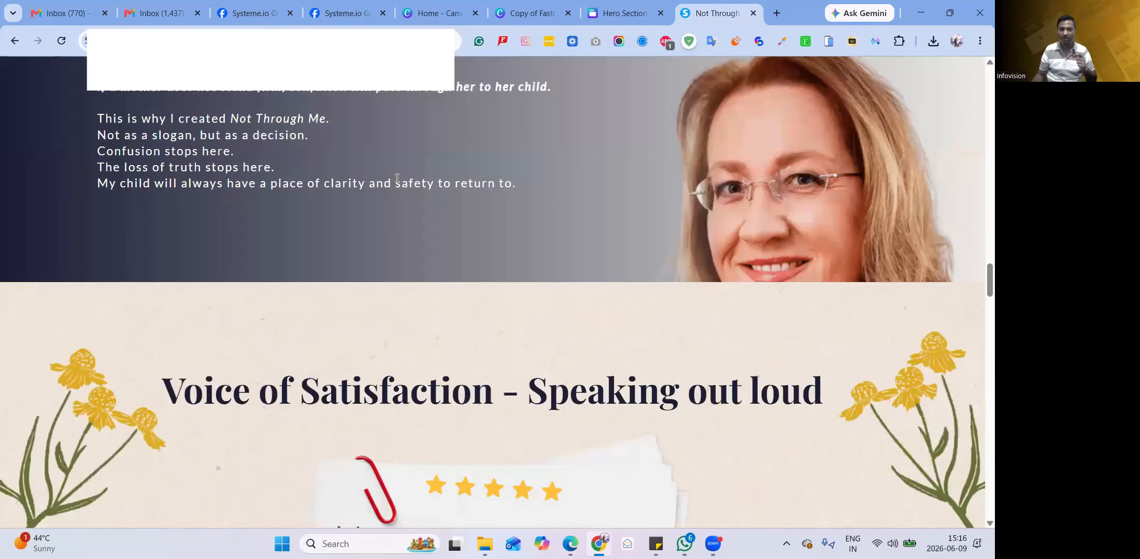
{"action": "scroll", "coordinate": [395, 172], "scroll_direction": "up", "scroll_amount": 5}
{"action": "scroll", "coordinate": [394, 172], "scroll_direction": "up", "scroll_amount": 1}
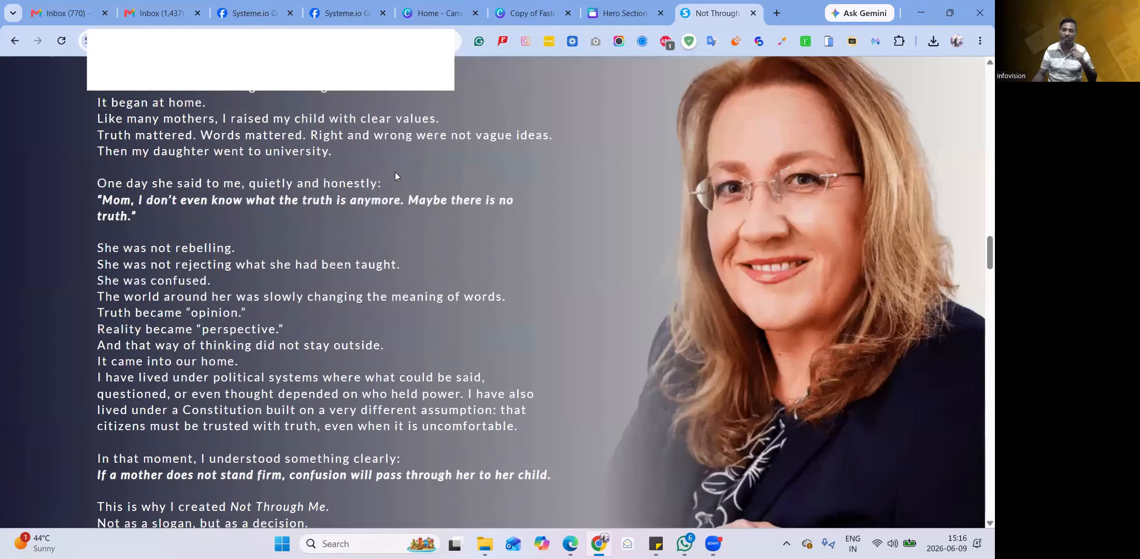
{"action": "scroll", "coordinate": [395, 172], "scroll_direction": "up", "scroll_amount": 3}
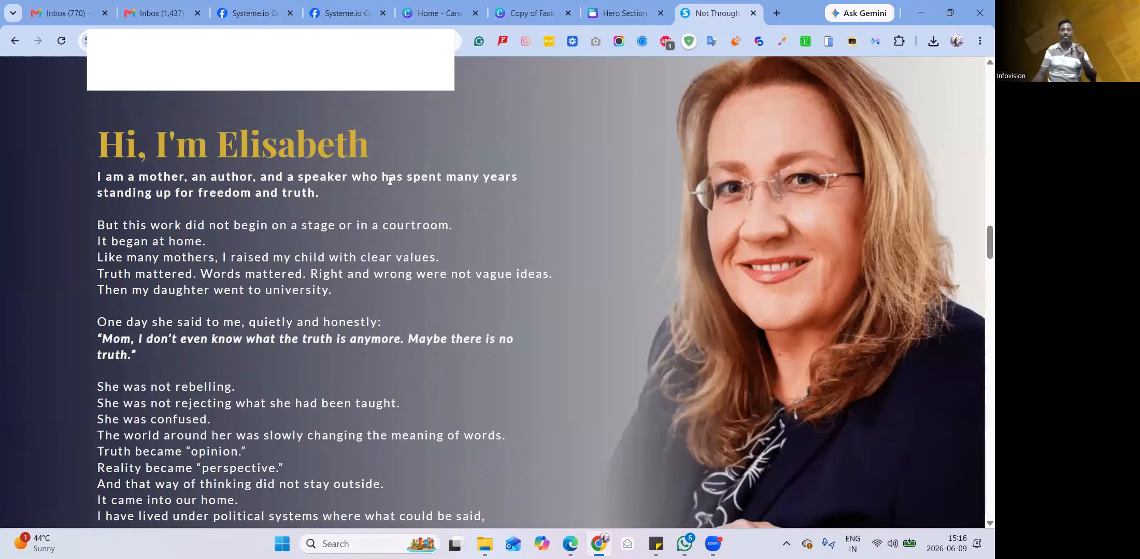
{"action": "scroll", "coordinate": [390, 180], "scroll_direction": "down", "scroll_amount": 2}
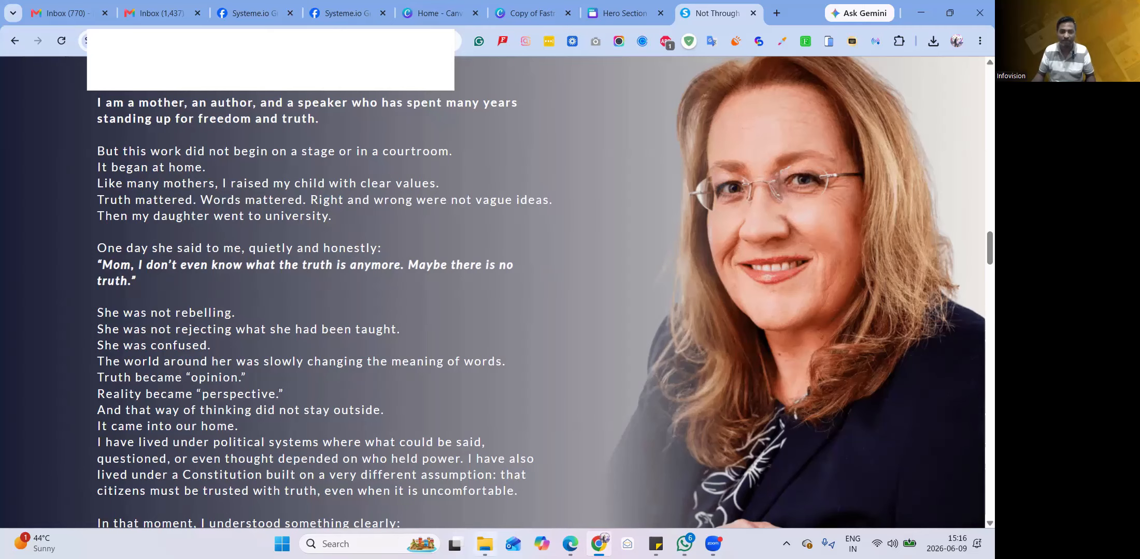
- Switch to the Hero Section design in Canva and inspect the portrait and gradient background on page 14
{"action": "left_click", "coordinate": [423, 15]}
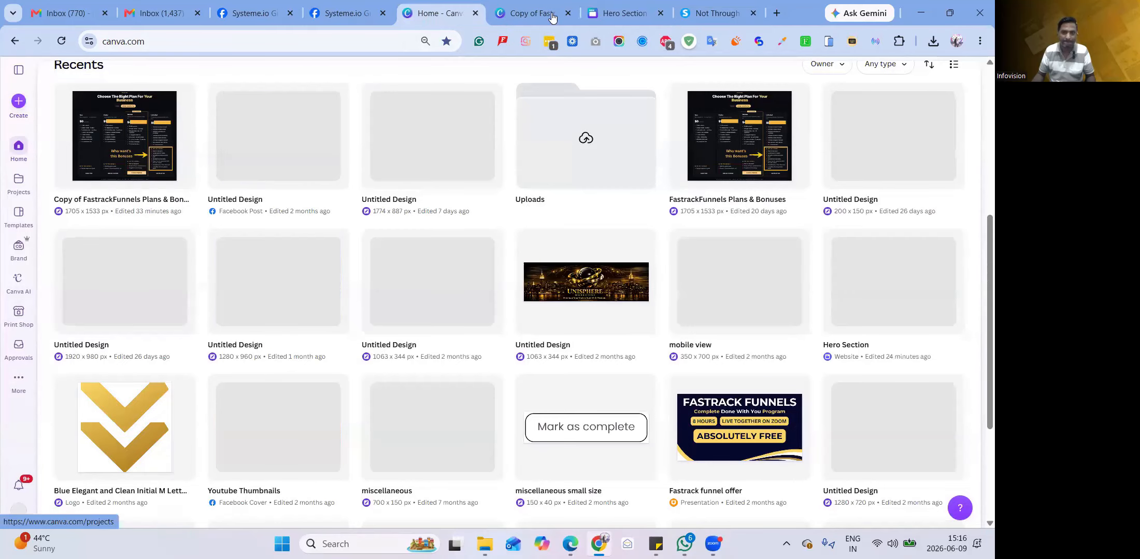
{"action": "left_click", "coordinate": [614, 15]}
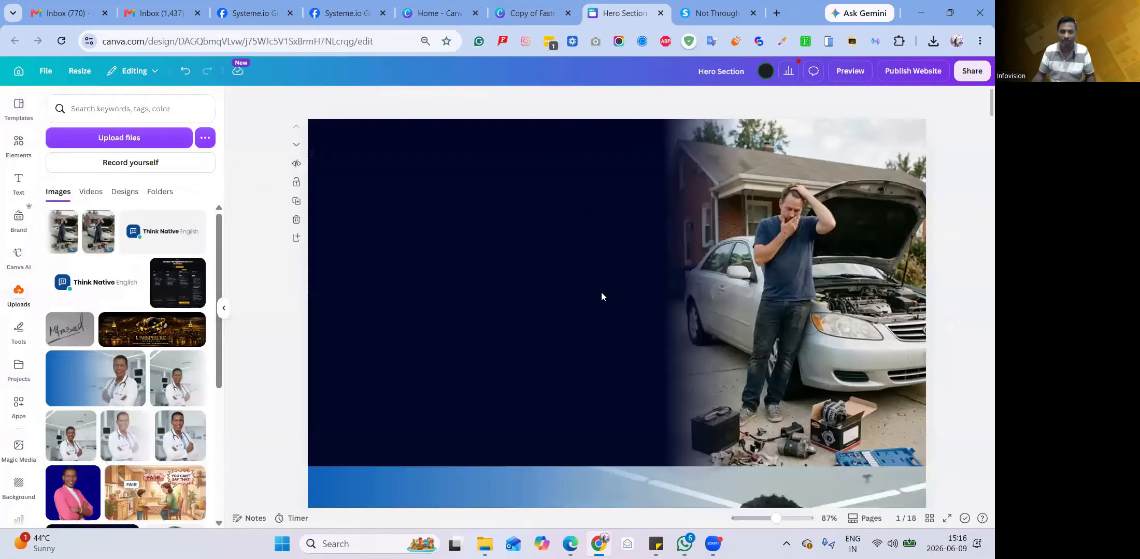
{"action": "scroll", "coordinate": [601, 296], "scroll_direction": "down", "scroll_amount": 10}
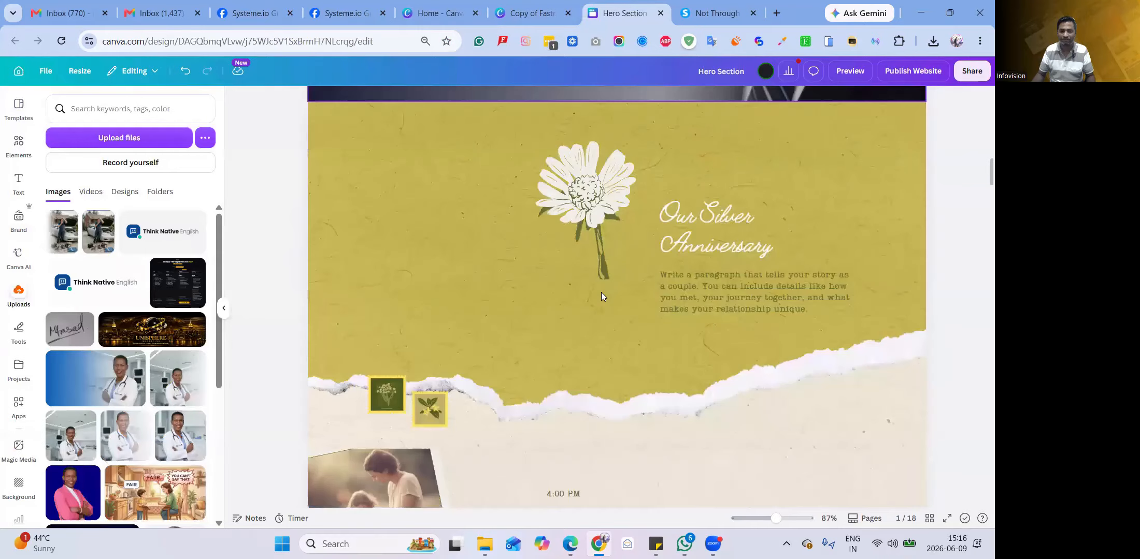
{"action": "scroll", "coordinate": [600, 293], "scroll_direction": "down", "scroll_amount": 5}
{"action": "scroll", "coordinate": [601, 292], "scroll_direction": "down", "scroll_amount": 3}
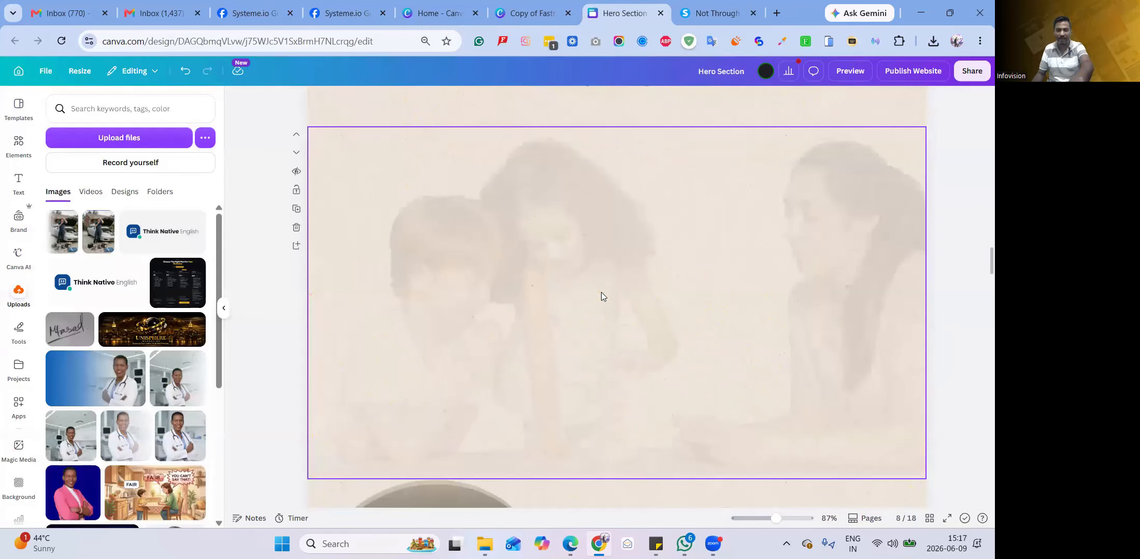
{"action": "scroll", "coordinate": [602, 293], "scroll_direction": "down", "scroll_amount": 5}
{"action": "scroll", "coordinate": [601, 293], "scroll_direction": "down", "scroll_amount": 5}
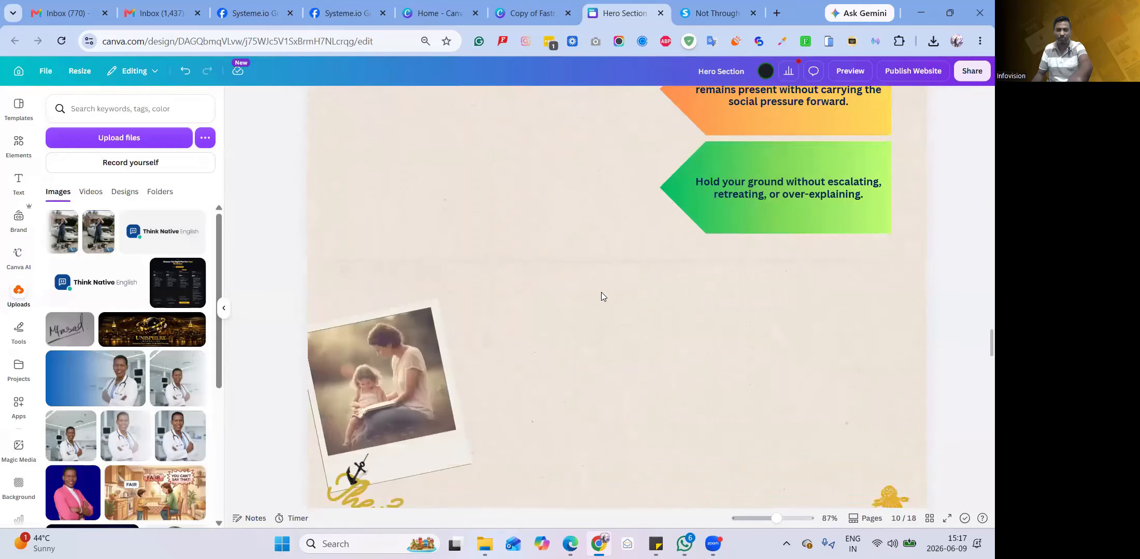
{"action": "scroll", "coordinate": [600, 297], "scroll_direction": "down", "scroll_amount": 3}
{"action": "scroll", "coordinate": [601, 297], "scroll_direction": "down", "scroll_amount": 10}
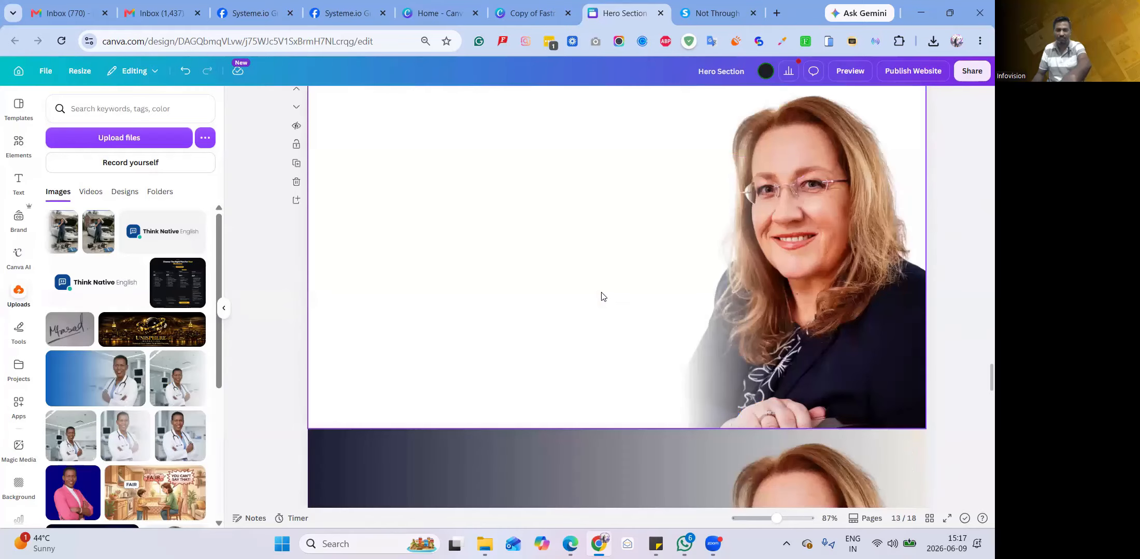
{"action": "scroll", "coordinate": [783, 311], "scroll_direction": "down", "scroll_amount": 5}
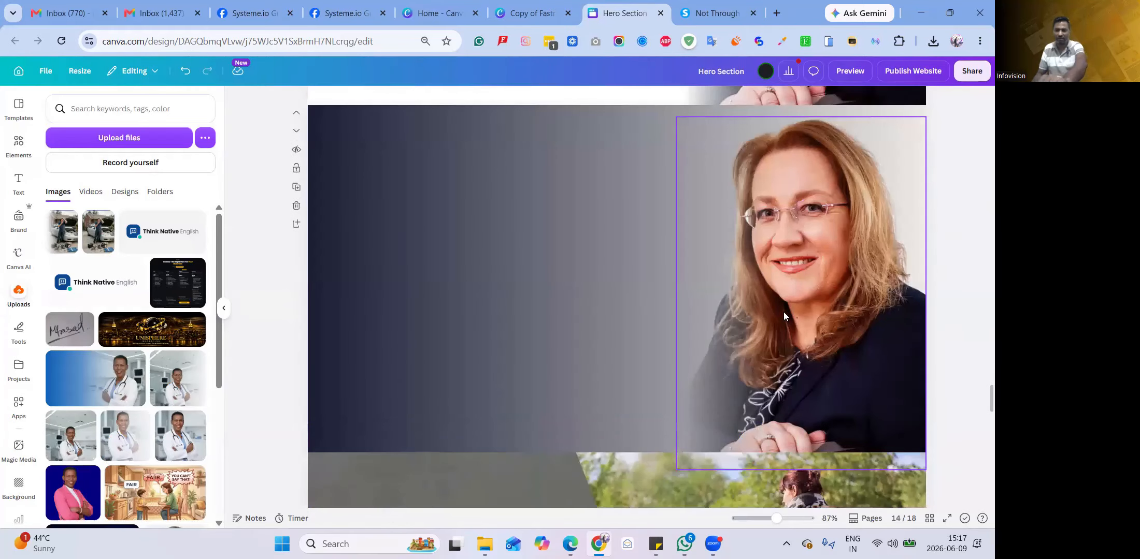
{"action": "left_click", "coordinate": [807, 277]}
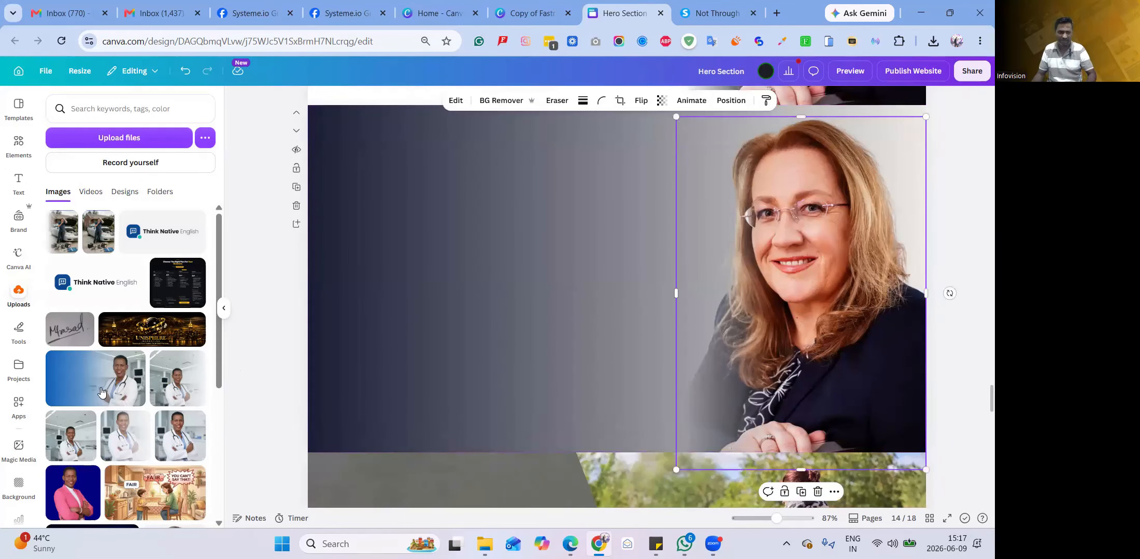
{"action": "scroll", "coordinate": [136, 379], "scroll_direction": "down", "scroll_amount": 5}
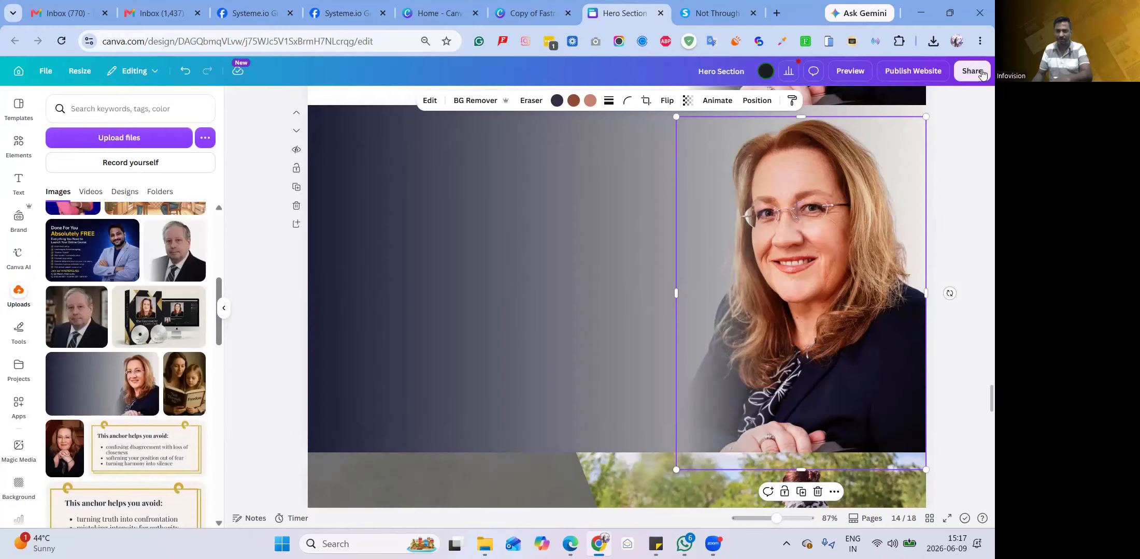
{"action": "left_click", "coordinate": [527, 244]}
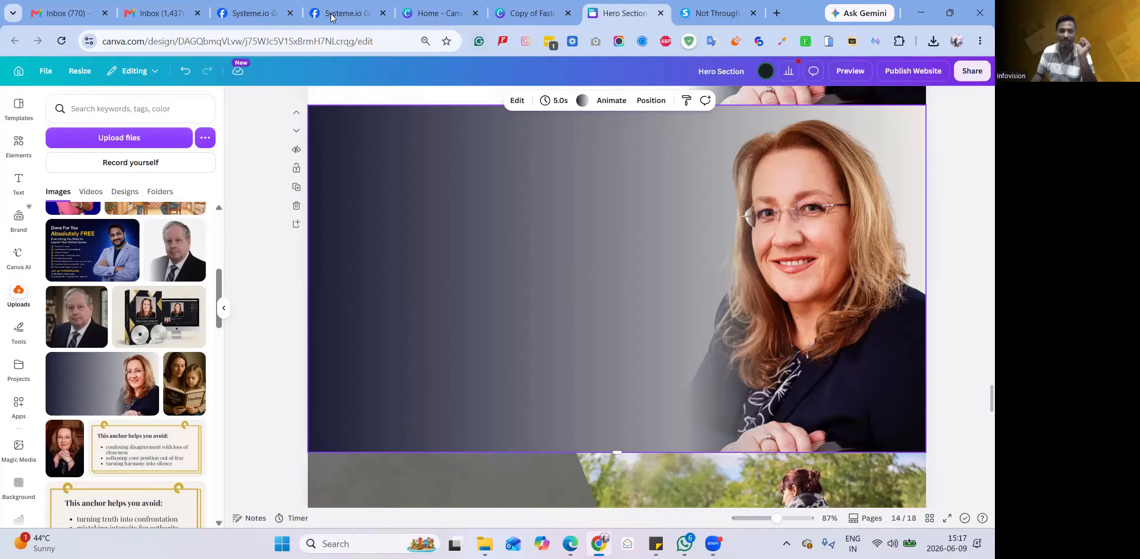
- Create a new custom-size Canva design 1350 px wide and 750 px high
{"action": "mouse_move", "coordinate": [448, 19]}
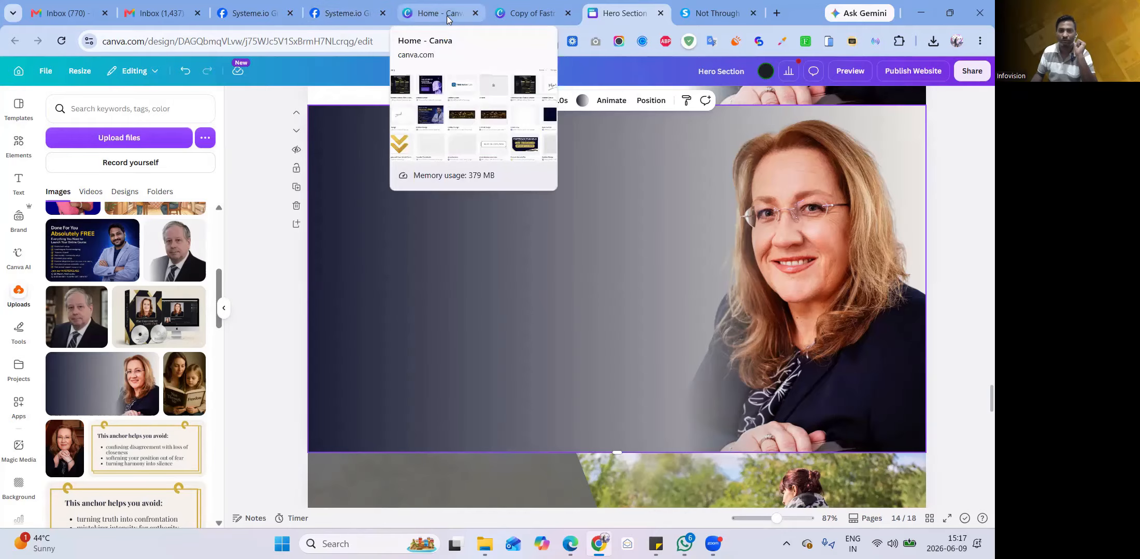
{"action": "left_click", "coordinate": [448, 19]}
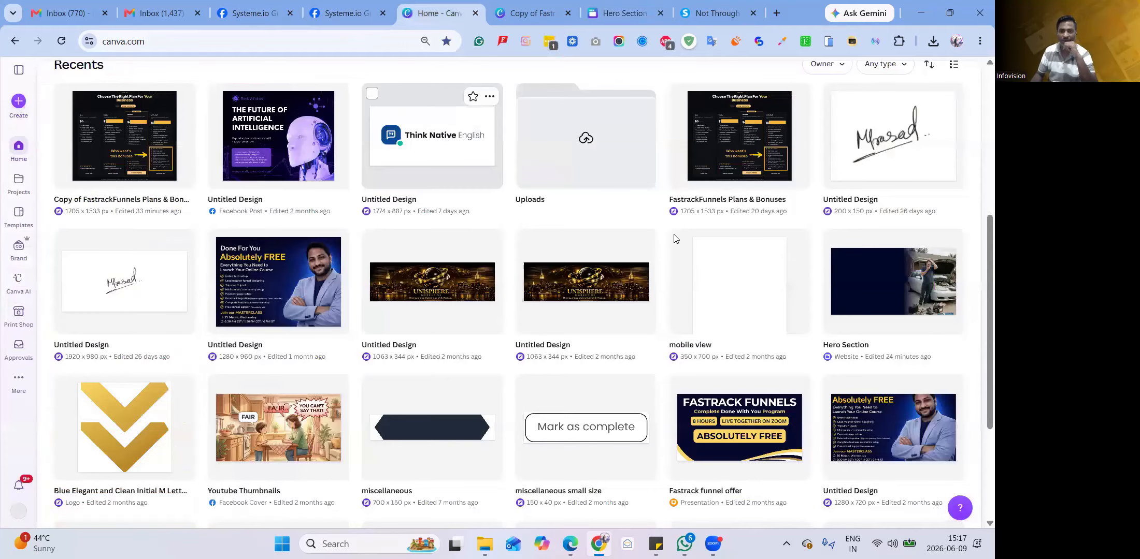
{"action": "scroll", "coordinate": [697, 199], "scroll_direction": "up", "scroll_amount": 6}
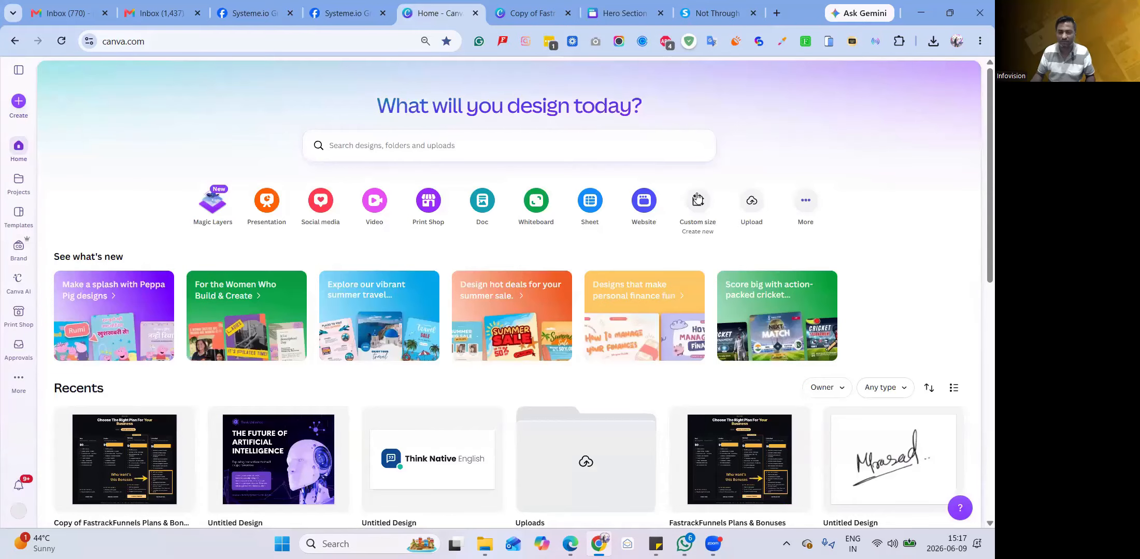
{"action": "left_click", "coordinate": [713, 228]}
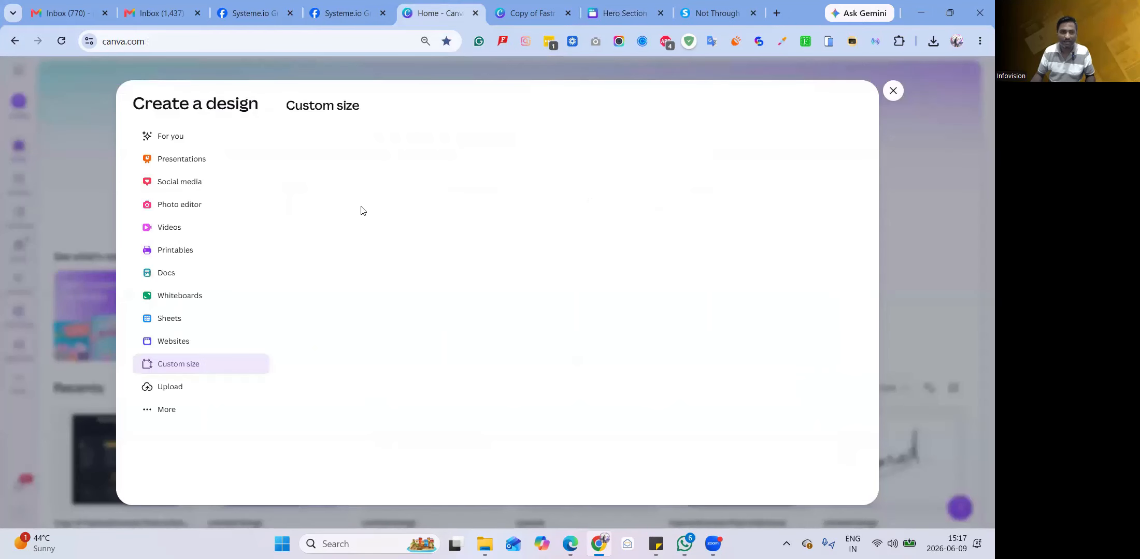
{"action": "left_click", "coordinate": [367, 161]}
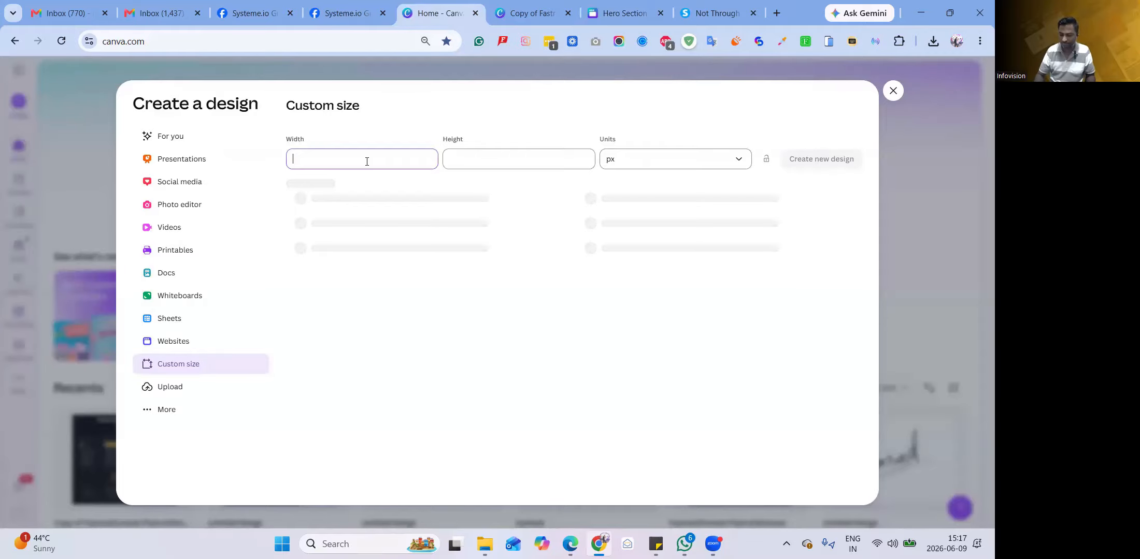
{"action": "type", "text": "130"}
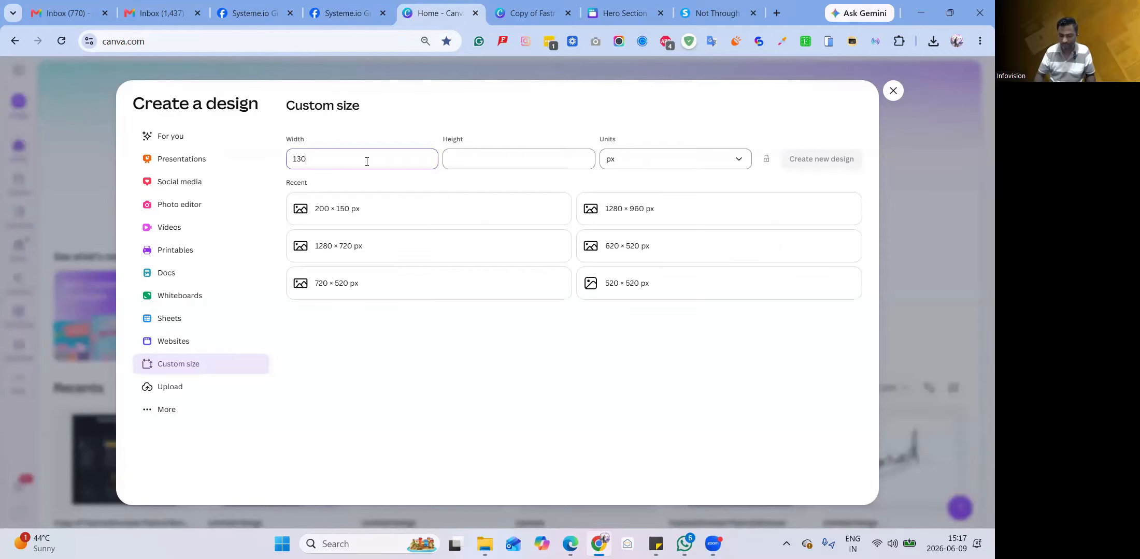
{"action": "type", "text": "0"}
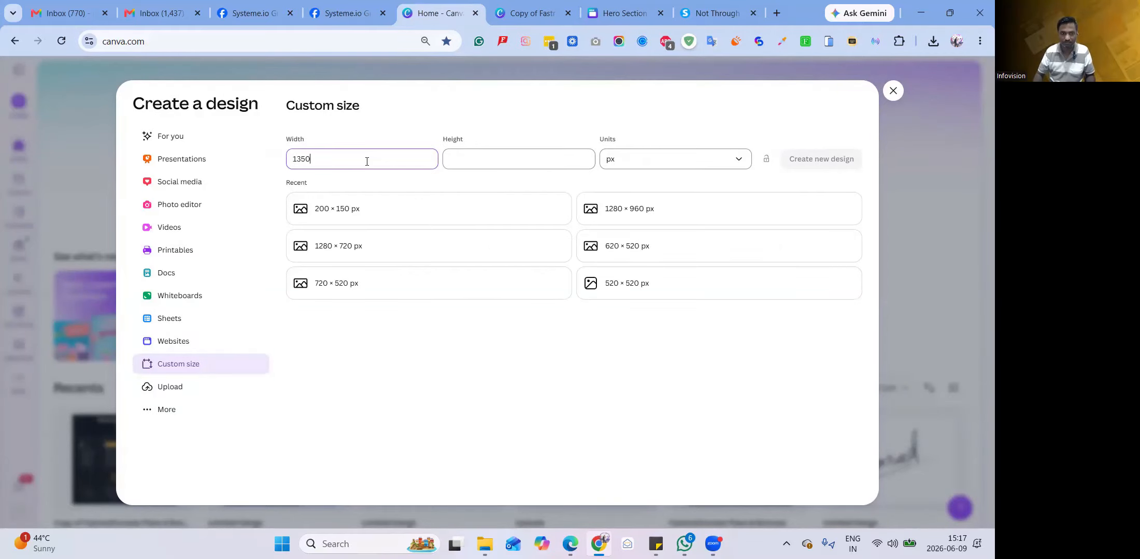
{"action": "key", "text": "Tab"}
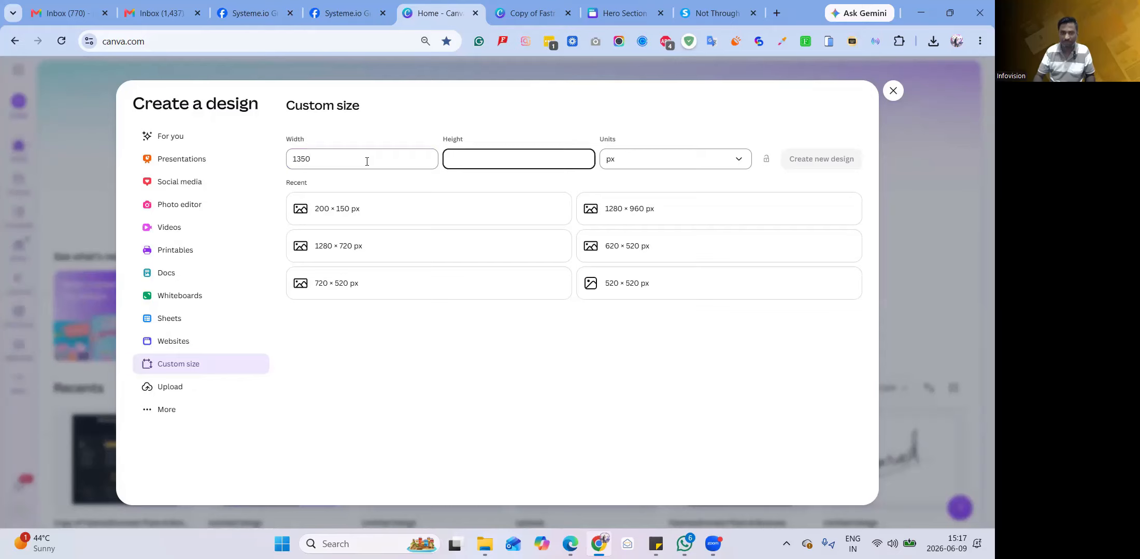
{"action": "type", "text": "750"}
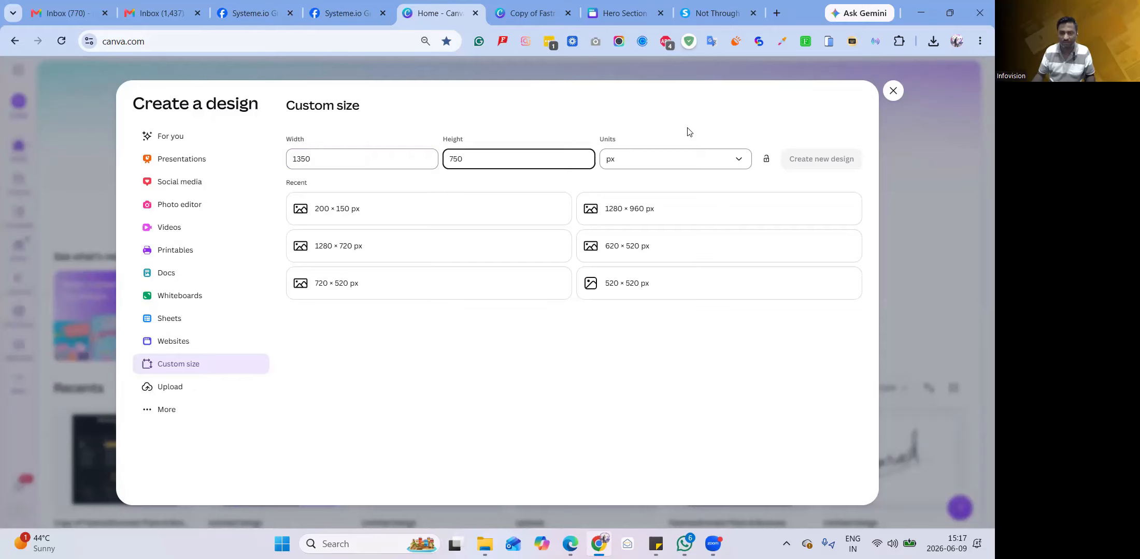
{"action": "left_click", "coordinate": [828, 158]}
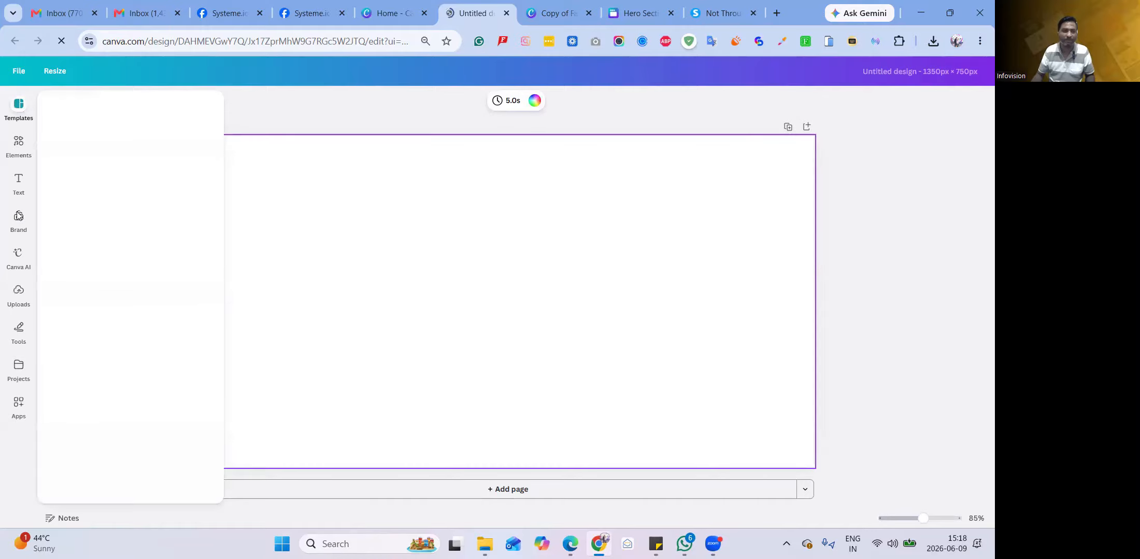
- Add the uploaded photo of the man beside the broken-down car to the blank page
{"action": "left_click", "coordinate": [19, 293]}
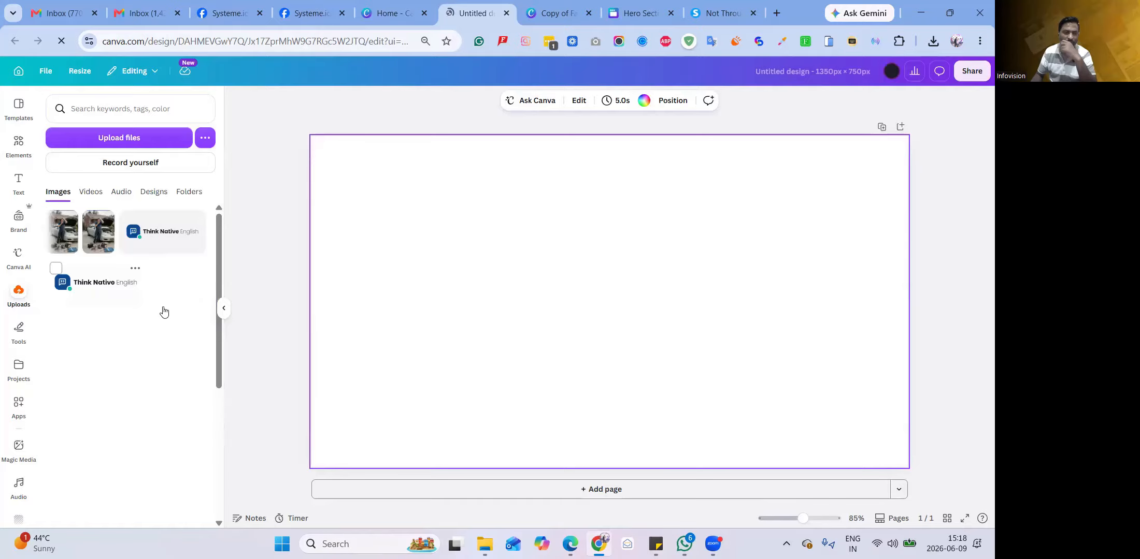
{"action": "scroll", "coordinate": [171, 390], "scroll_direction": "down", "scroll_amount": 3}
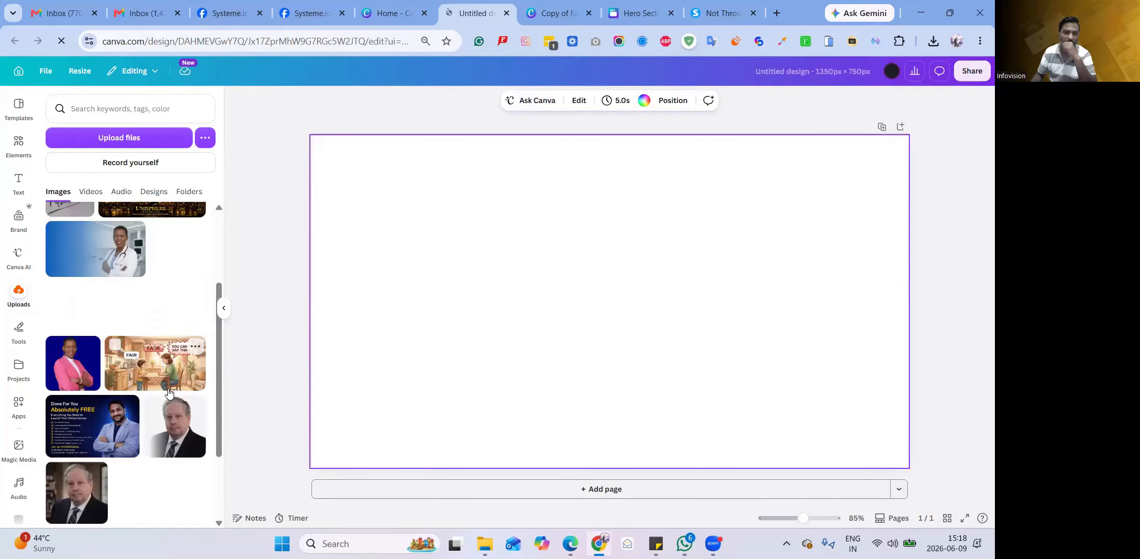
{"action": "scroll", "coordinate": [99, 240], "scroll_direction": "up", "scroll_amount": 3}
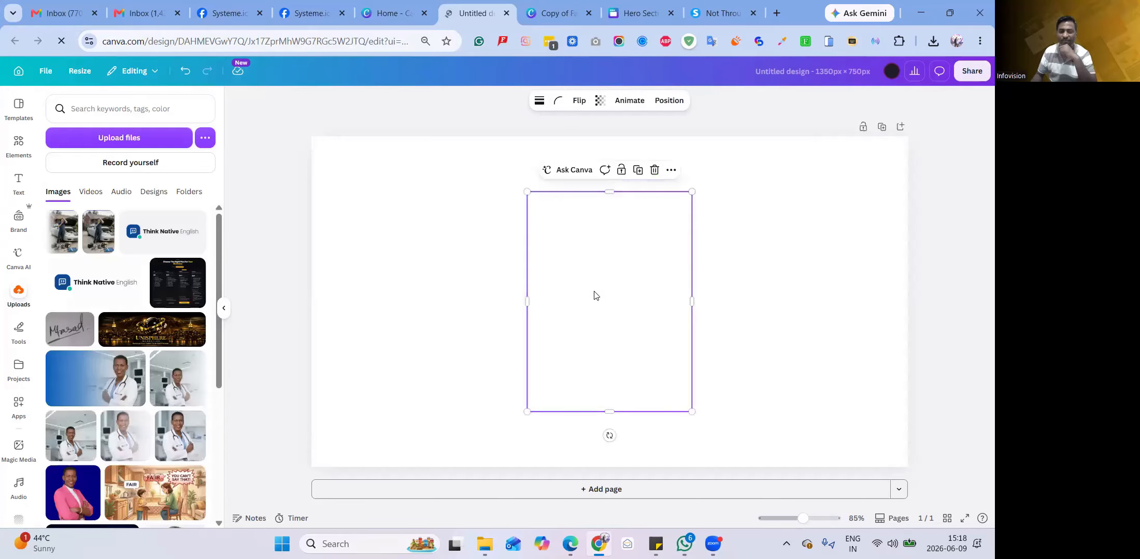
{"action": "left_click", "coordinate": [789, 349]}
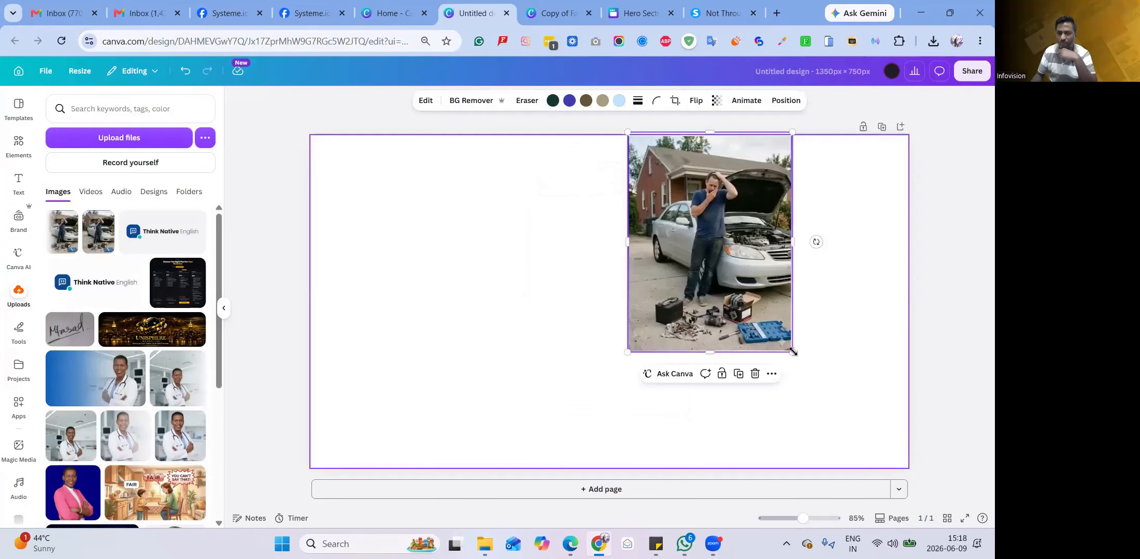
- Move and enlarge the car photo so it covers the right-hand part of the page from top to bottom
{"action": "left_click_drag", "start_coordinate": [910, 457], "coordinate": [892, 419]}
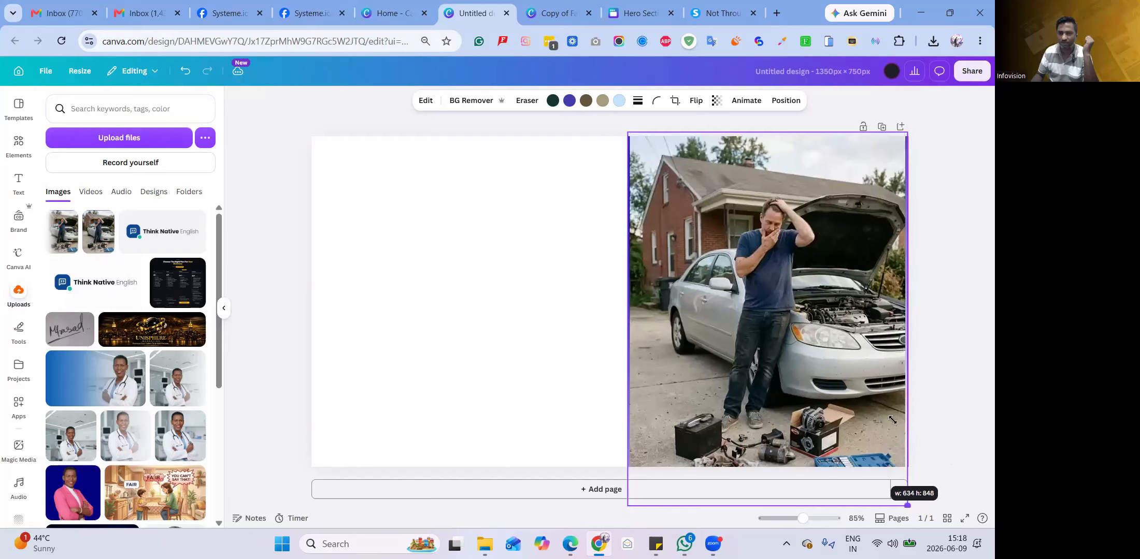
{"action": "left_click_drag", "start_coordinate": [576, 334], "coordinate": [579, 309]}
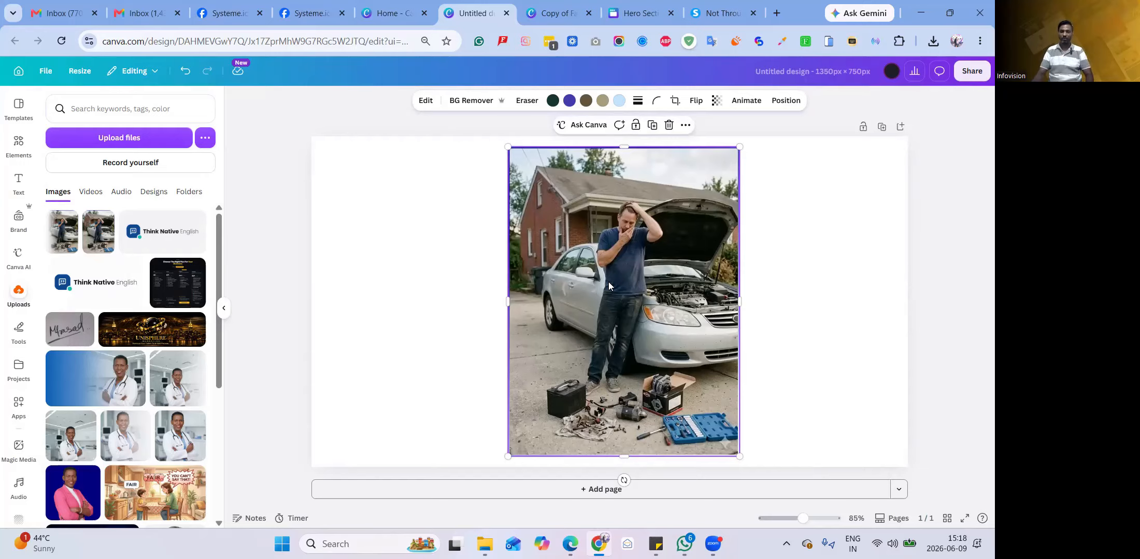
{"action": "left_click_drag", "start_coordinate": [609, 288], "coordinate": [744, 258]}
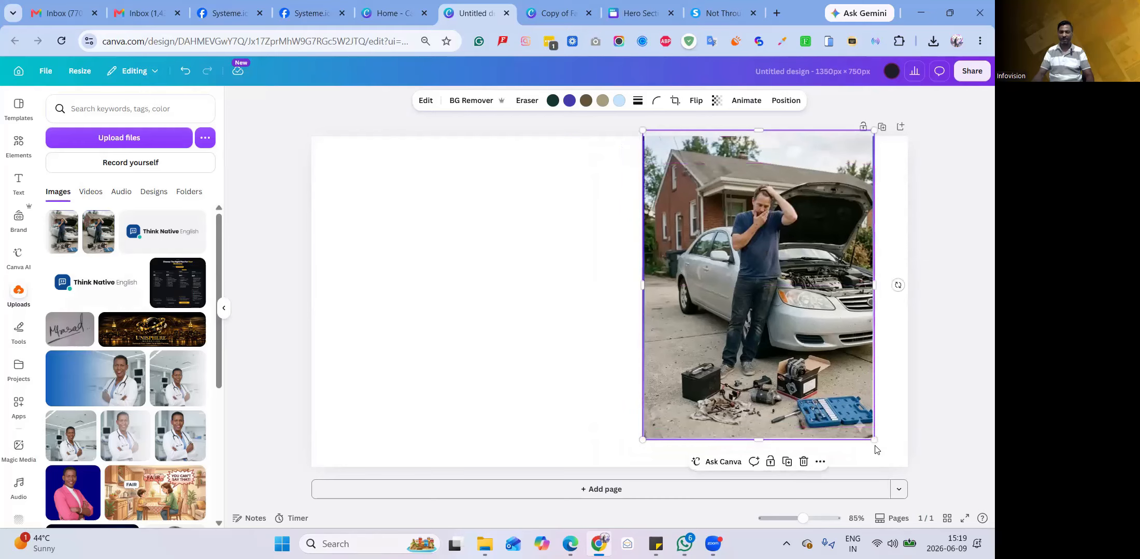
{"action": "mouse_move", "coordinate": [888, 448]}
{"action": "left_mouse_down"}
{"action": "mouse_move", "coordinate": [901, 461]}
{"action": "mouse_move", "coordinate": [869, 446]}
{"action": "left_mouse_up"}
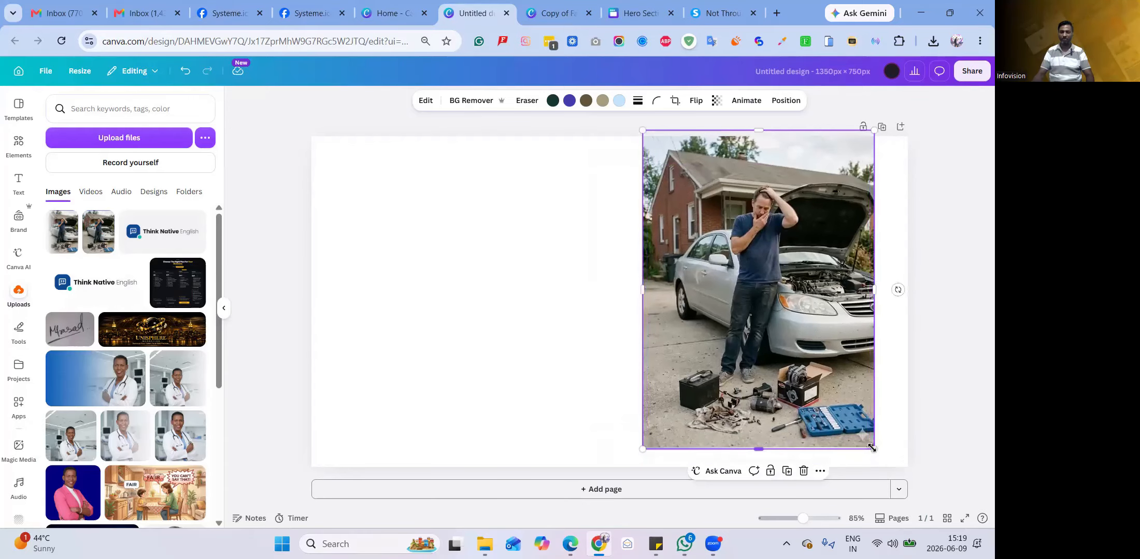
{"action": "left_click_drag", "start_coordinate": [886, 450], "coordinate": [936, 483]}
{"action": "left_click_drag", "start_coordinate": [641, 313], "coordinate": [649, 313]}
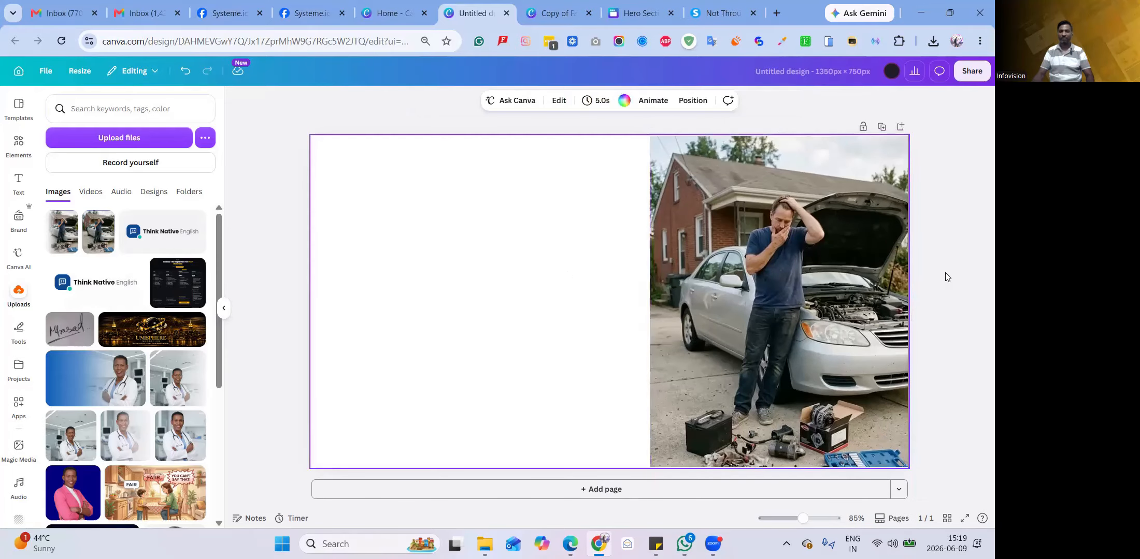
- Set the page background colour to dark navy #000827
{"action": "left_click", "coordinate": [965, 263]}
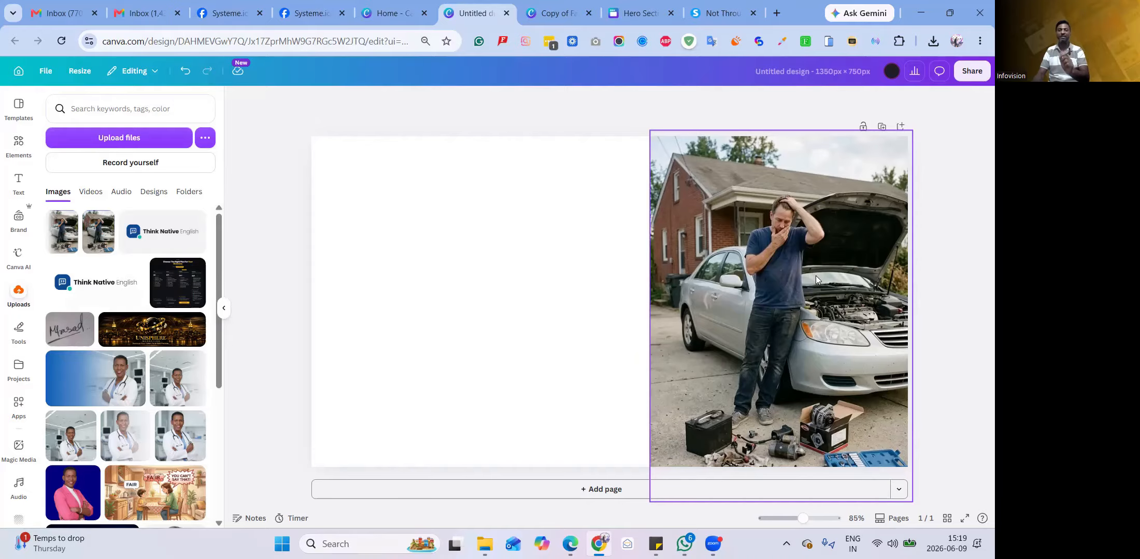
{"action": "left_click", "coordinate": [511, 273]}
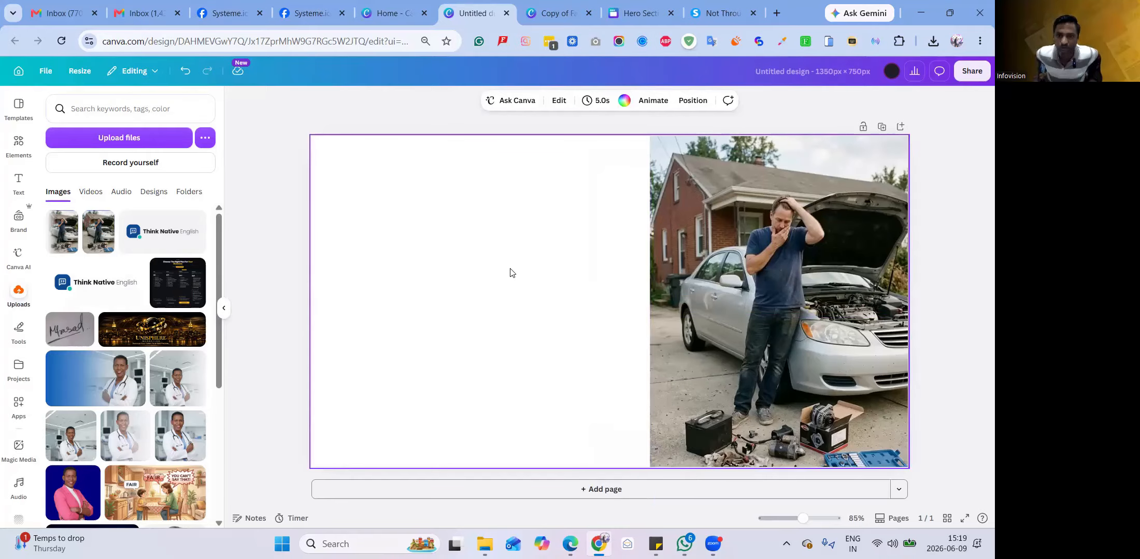
{"action": "left_click", "coordinate": [625, 101]}
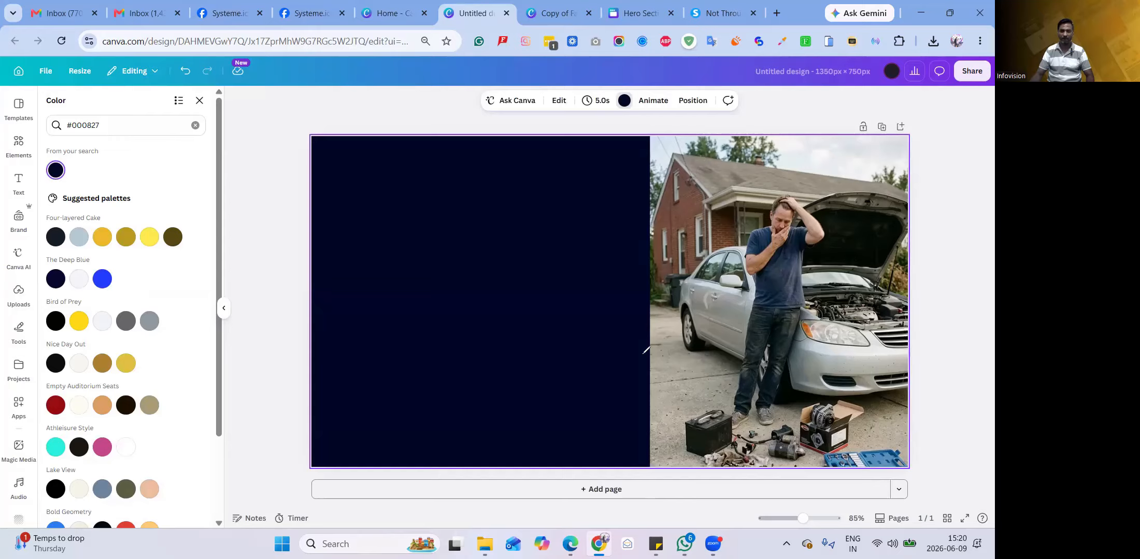
- Compare the edge between the navy background and the car photo with the blended portrait on the reference landing page
{"action": "mouse_move", "coordinate": [679, 125]}
{"action": "left_mouse_down"}
{"action": "mouse_move", "coordinate": [636, 439]}
{"action": "mouse_move", "coordinate": [653, 479]}
{"action": "mouse_move", "coordinate": [648, 129]}
{"action": "left_mouse_up"}
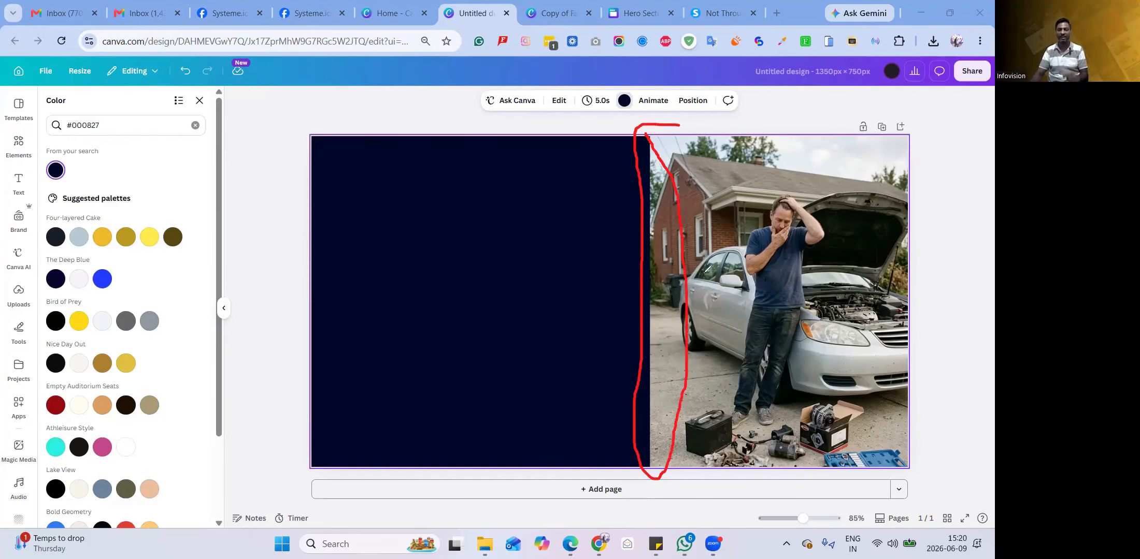
{"action": "left_click_drag", "start_coordinate": [584, 268], "coordinate": [692, 271]}
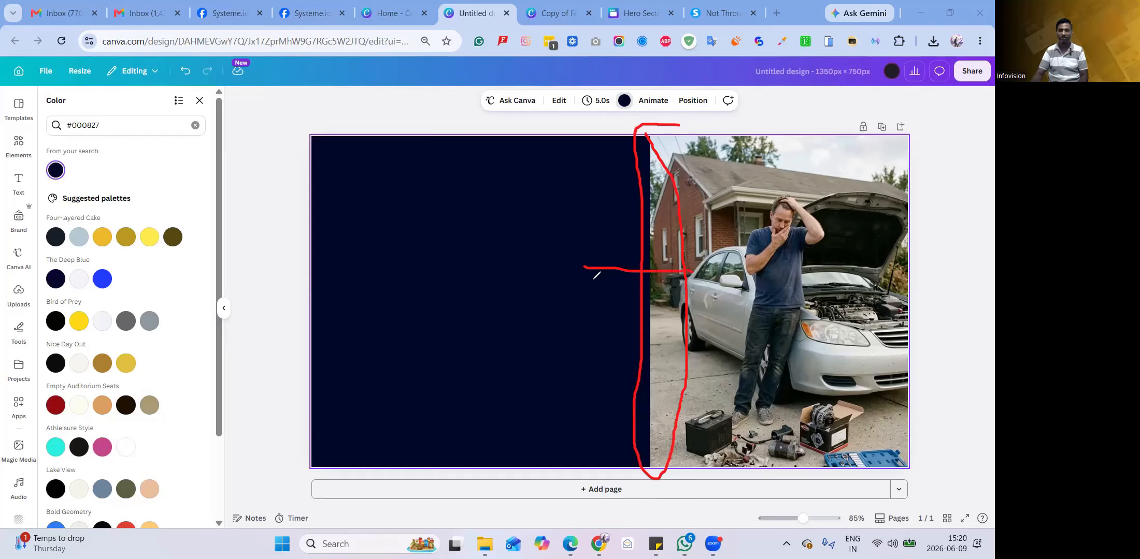
{"action": "left_click_drag", "start_coordinate": [600, 252], "coordinate": [593, 281]}
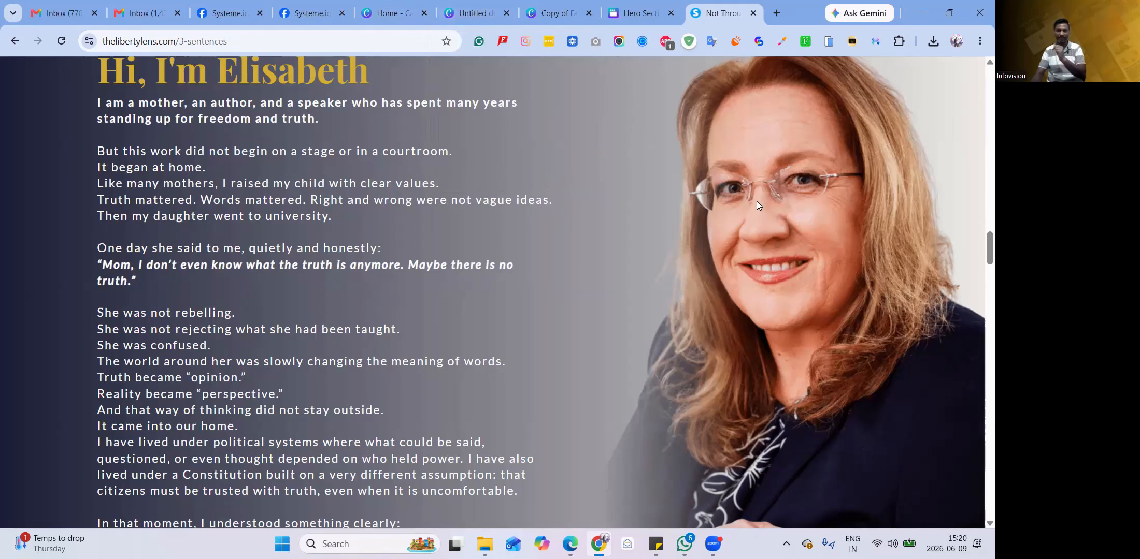
{"action": "key", "text": "ctrl+6"}
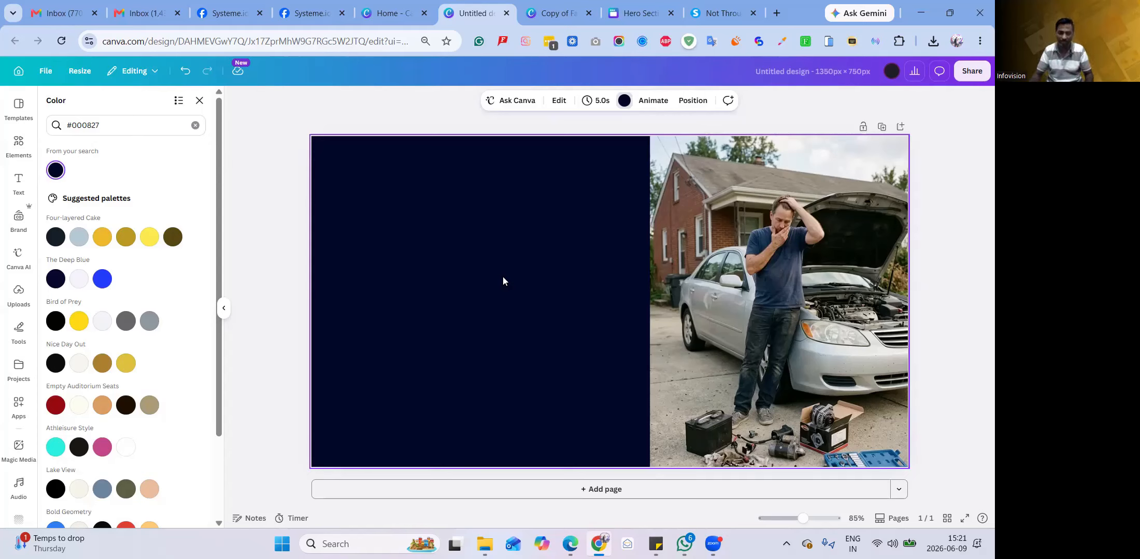
- With the car photo selected, search the Canva apps for "image blender" and open Image Blender
{"action": "left_click", "coordinate": [735, 236]}
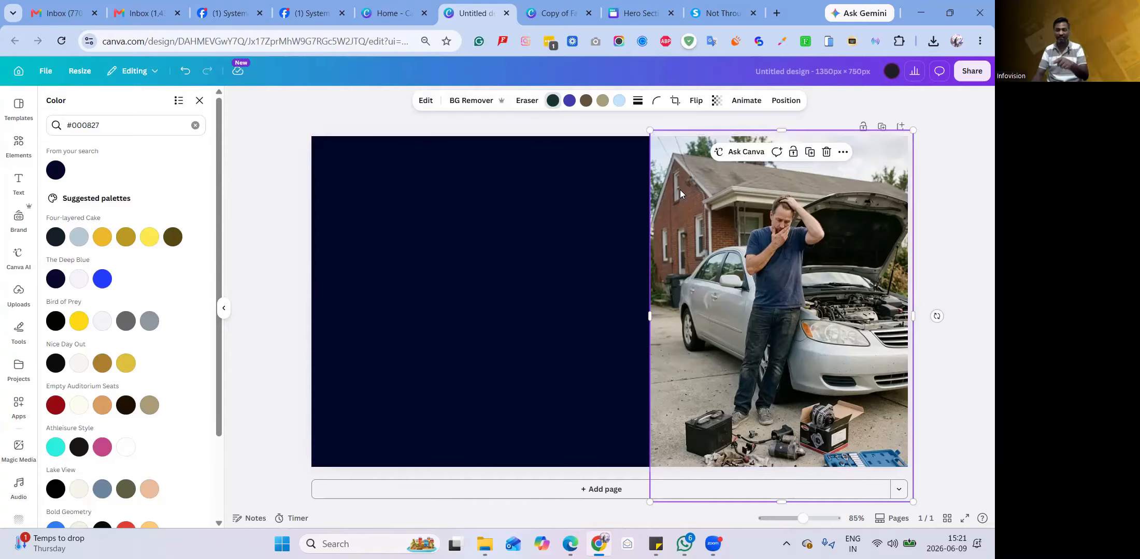
{"action": "left_click", "coordinate": [426, 102]}
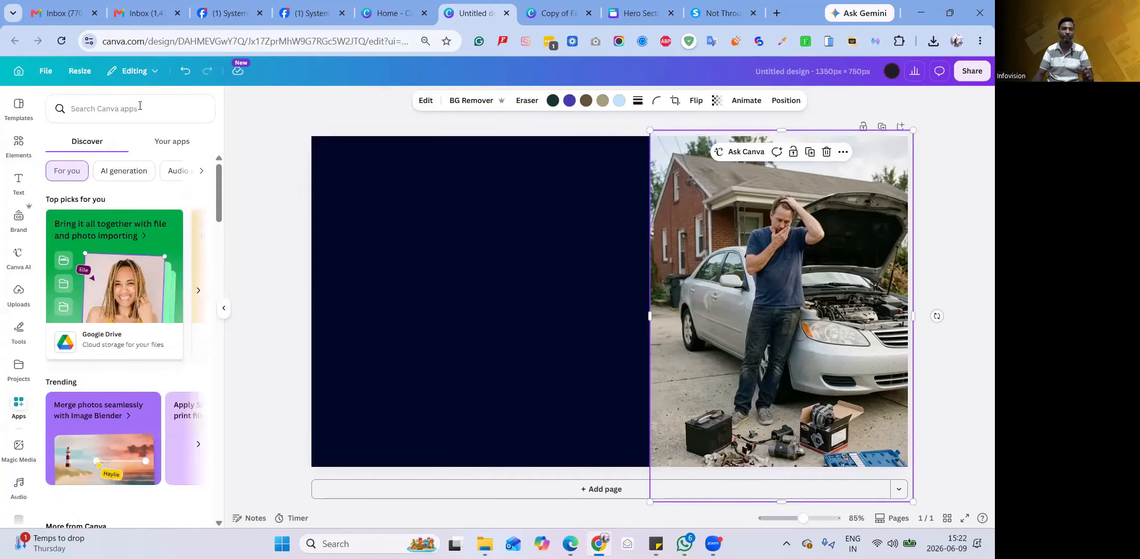
{"action": "left_click", "coordinate": [131, 110]}
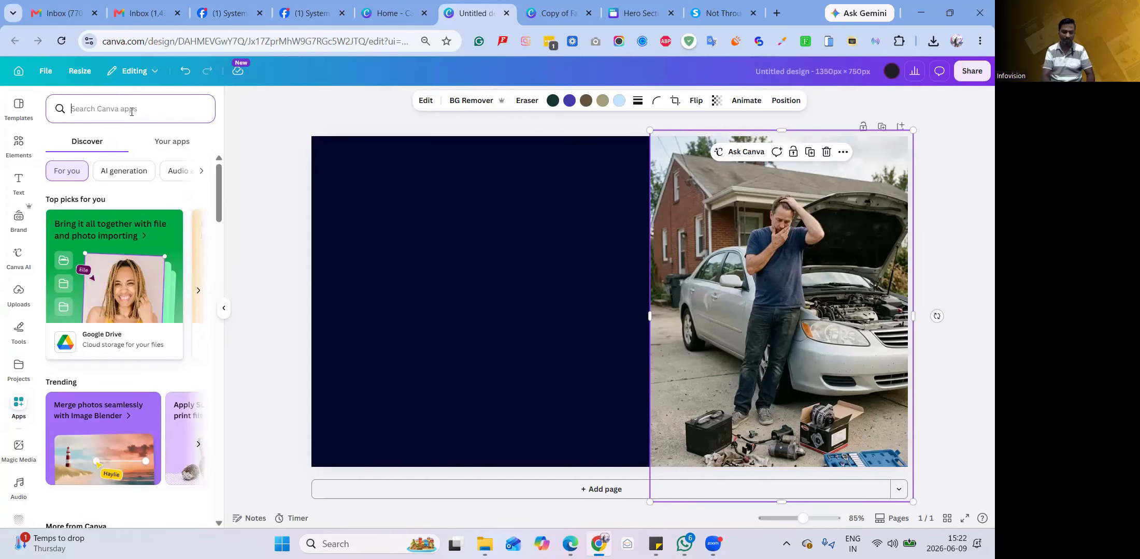
{"action": "type", "text": "ima"}
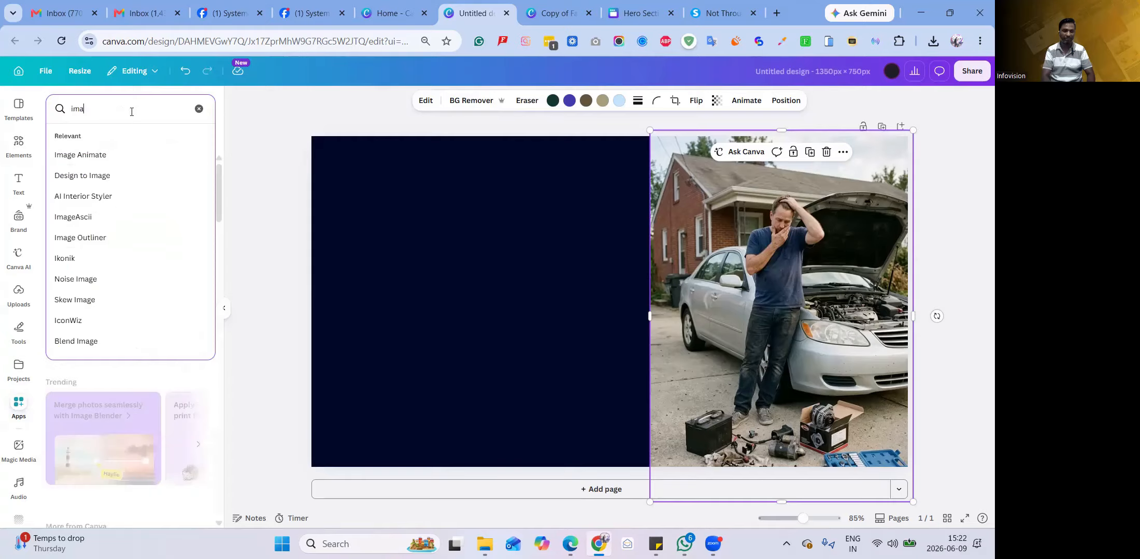
{"action": "type", "text": "ge b"}
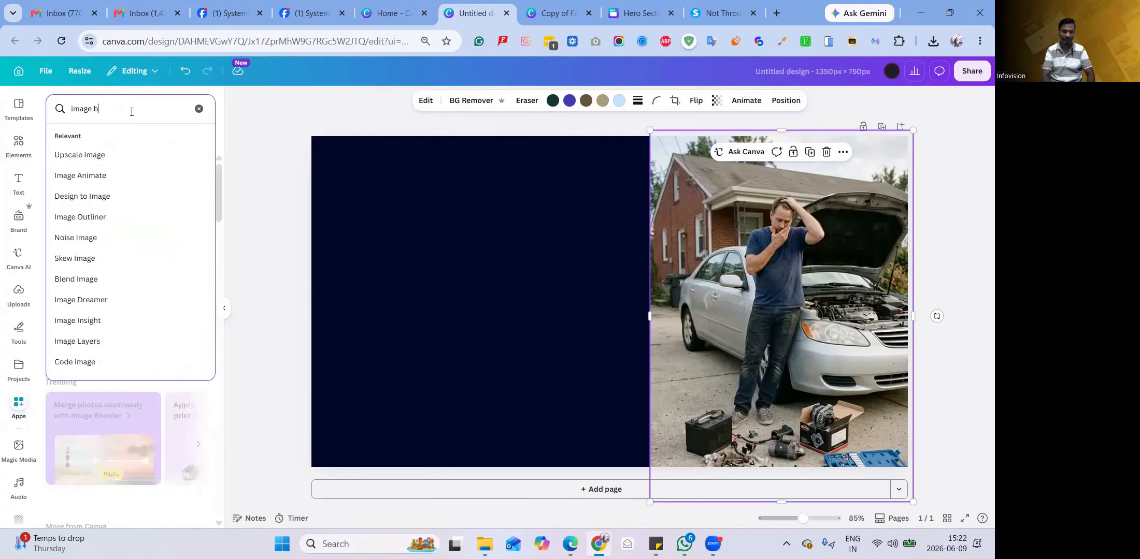
{"action": "type", "text": "lender"}
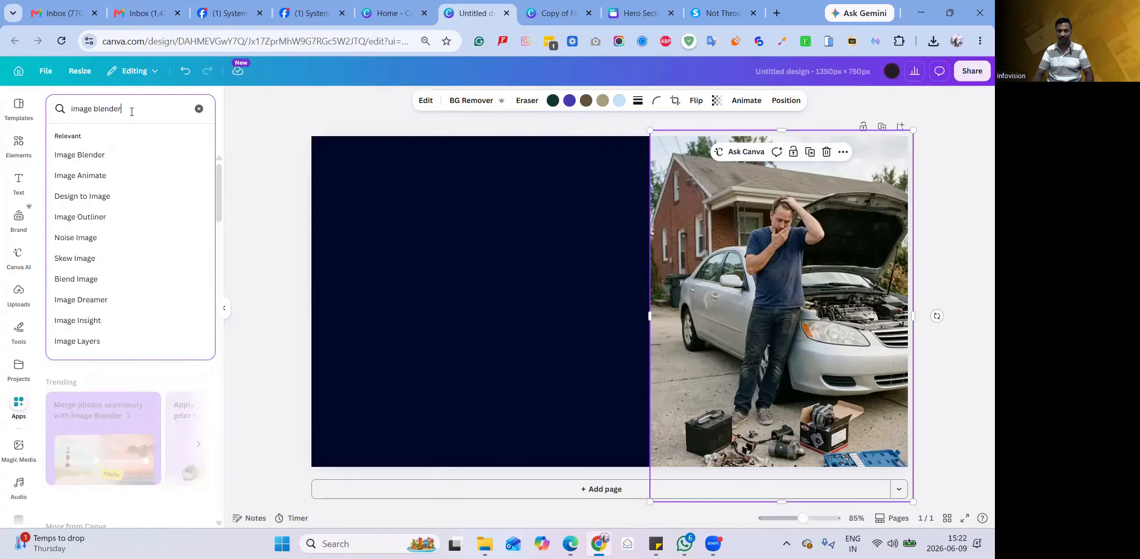
{"action": "key", "text": "Return"}
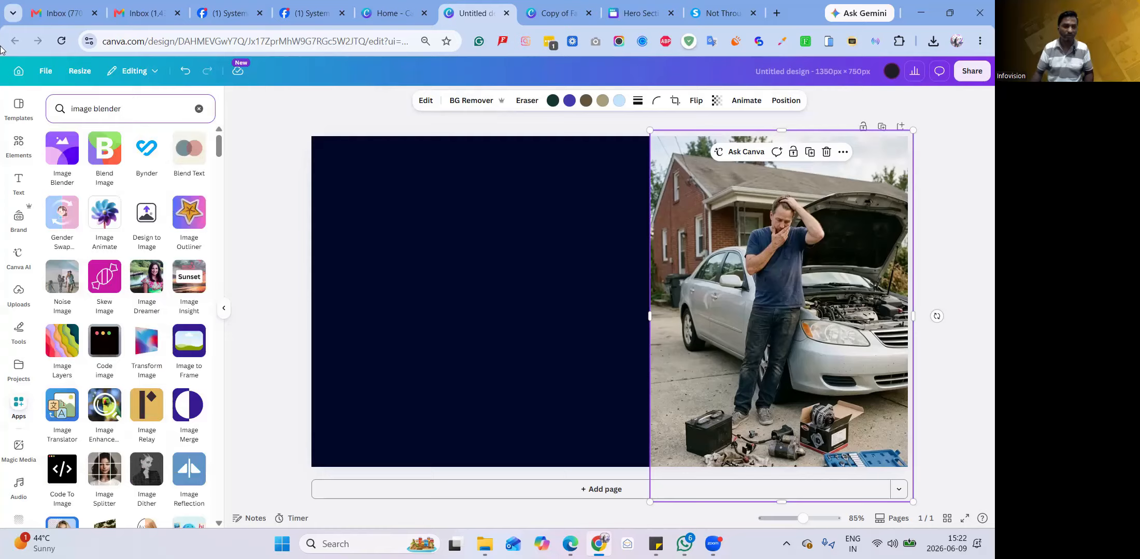
{"action": "left_click", "coordinate": [62, 160]}
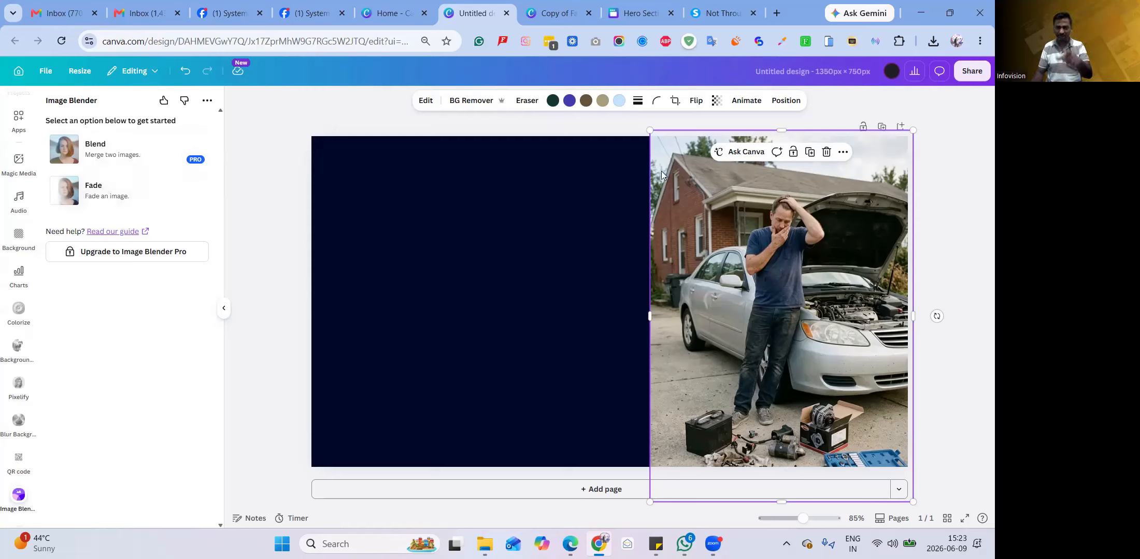
- Start a Linear fade on the selected car photo
{"action": "left_click", "coordinate": [103, 200]}
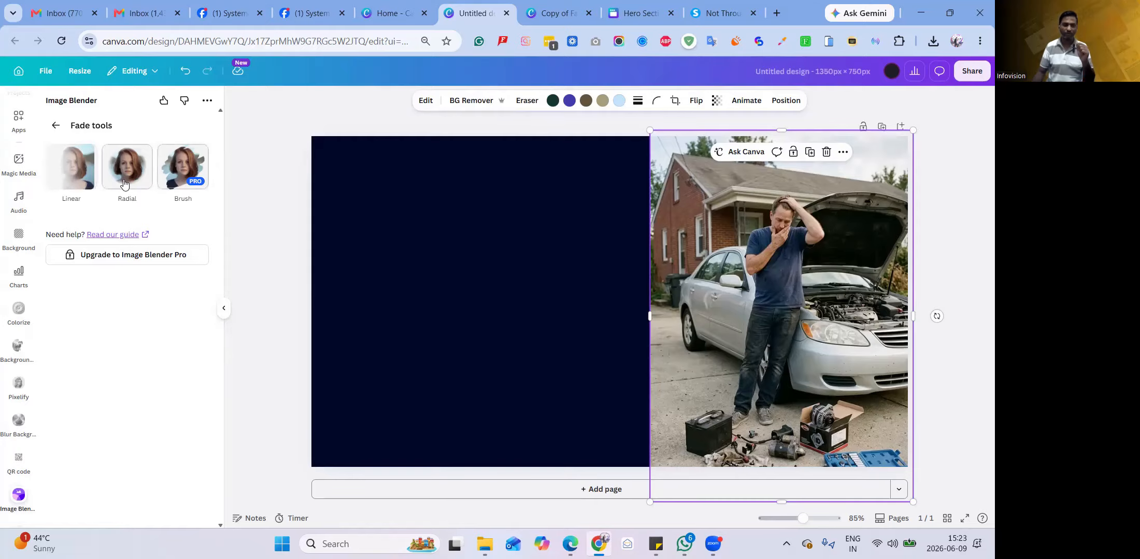
{"action": "left_click", "coordinate": [77, 171]}
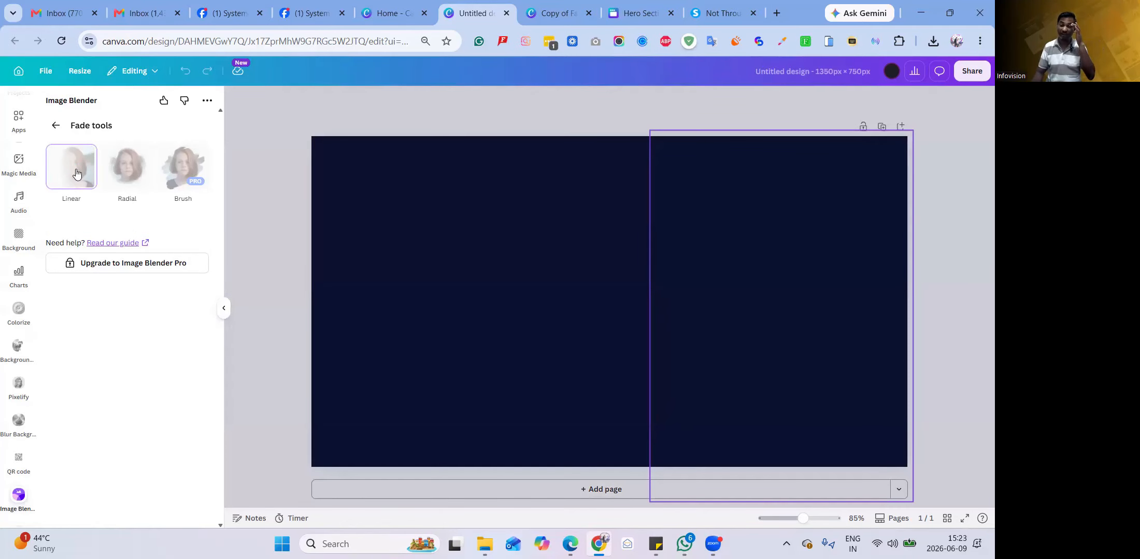
{"action": "left_click", "coordinate": [76, 173]}
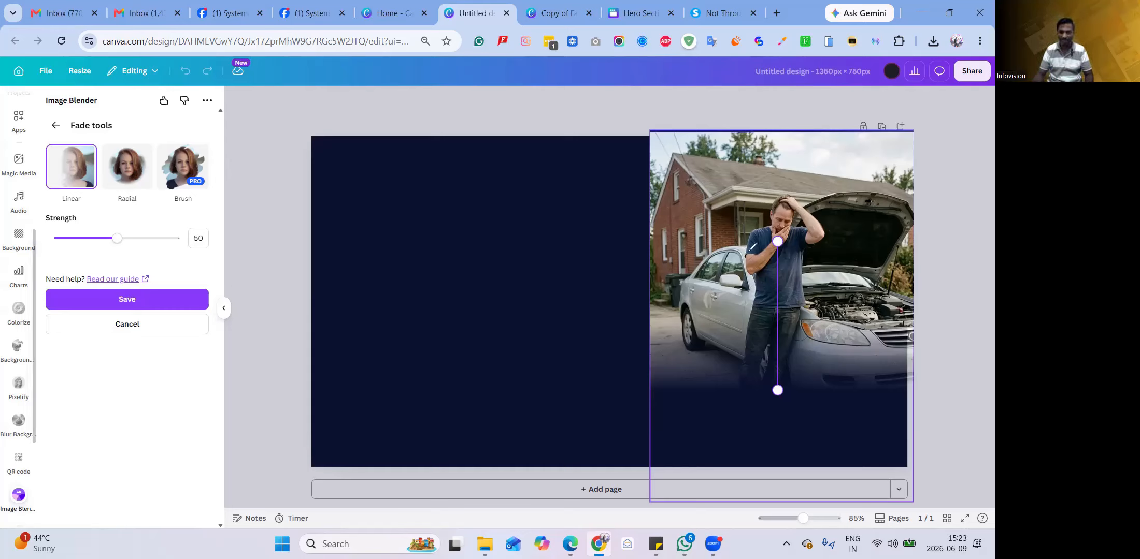
- Orient the linear fade horizontally so the photo's left edge dissolves into the navy background, and save the effect
{"action": "left_click_drag", "start_coordinate": [802, 434], "coordinate": [820, 238]}
{"action": "left_click_drag", "start_coordinate": [762, 220], "coordinate": [803, 432]}
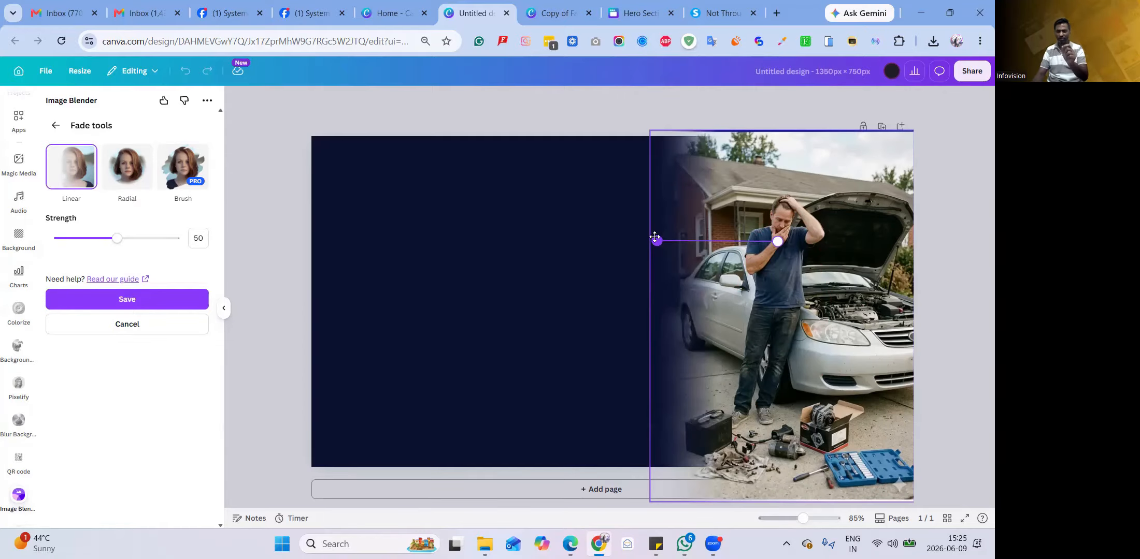
{"action": "left_click_drag", "start_coordinate": [656, 239], "coordinate": [652, 235]}
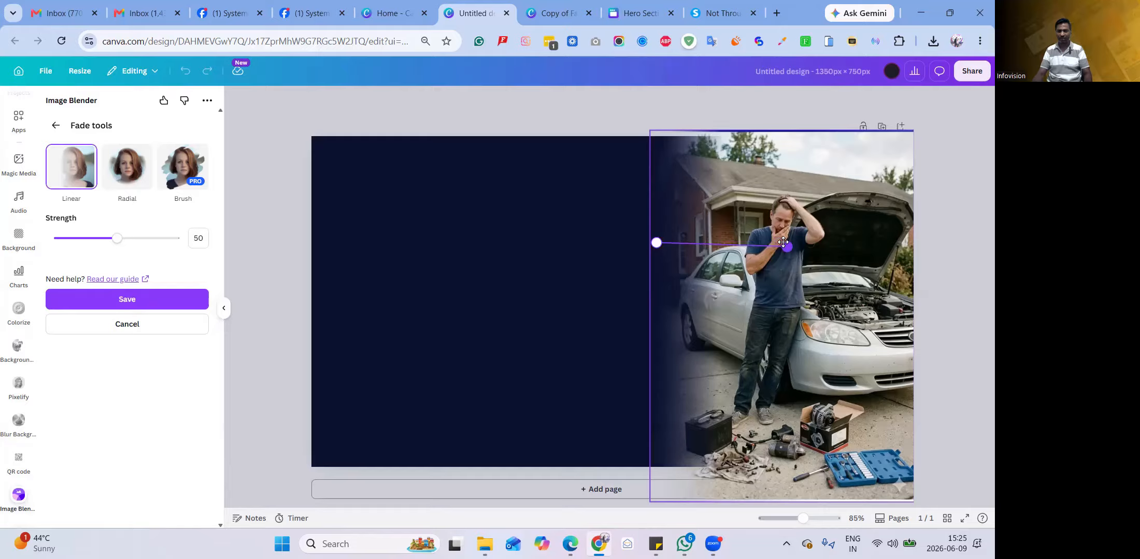
{"action": "left_click_drag", "start_coordinate": [779, 242], "coordinate": [830, 236]}
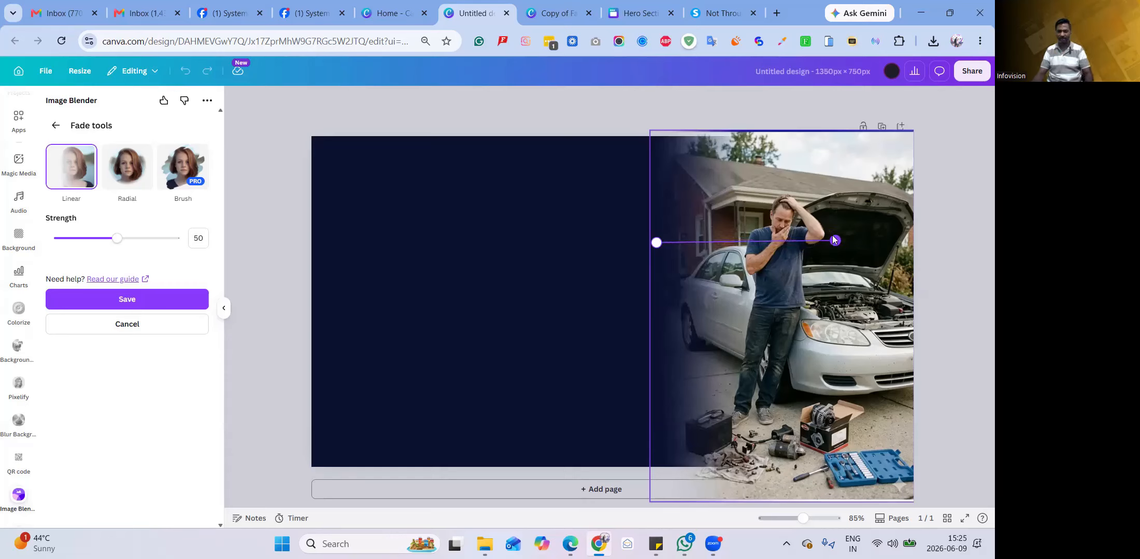
{"action": "left_click", "coordinate": [160, 301]}
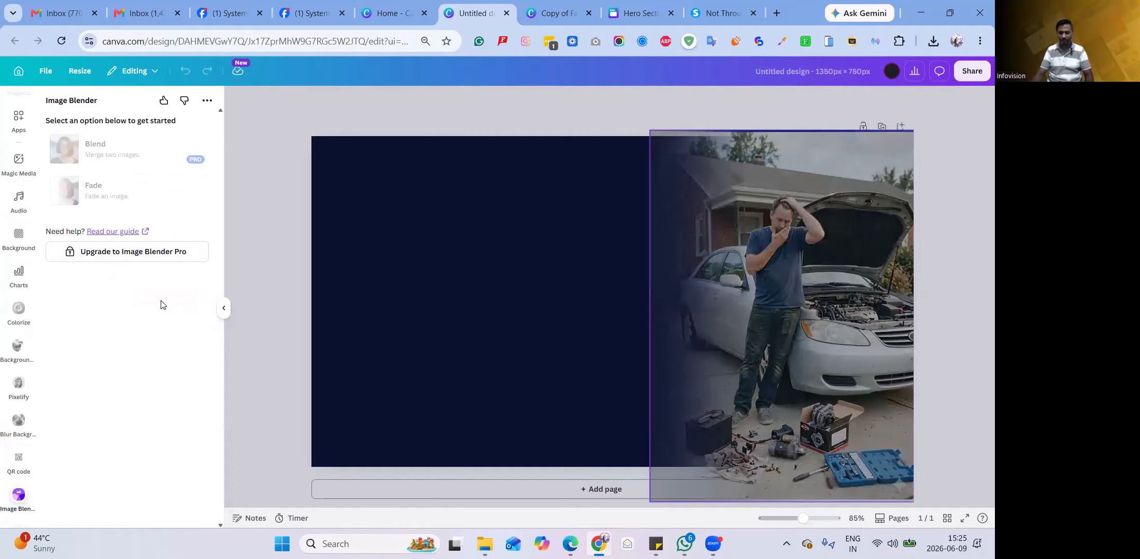
{"action": "left_click", "coordinate": [798, 280]}
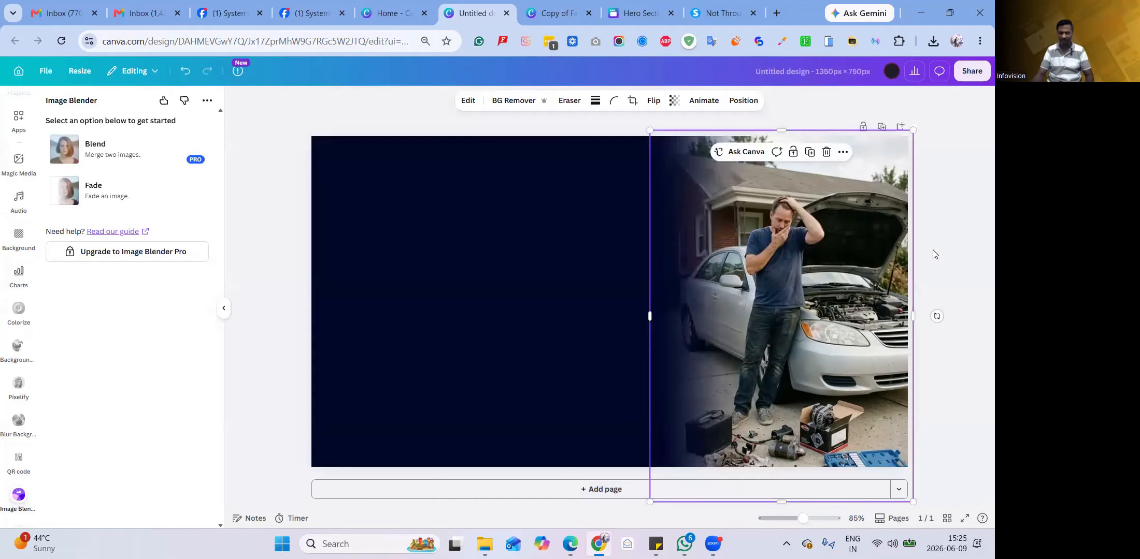
{"action": "left_click", "coordinate": [934, 254]}
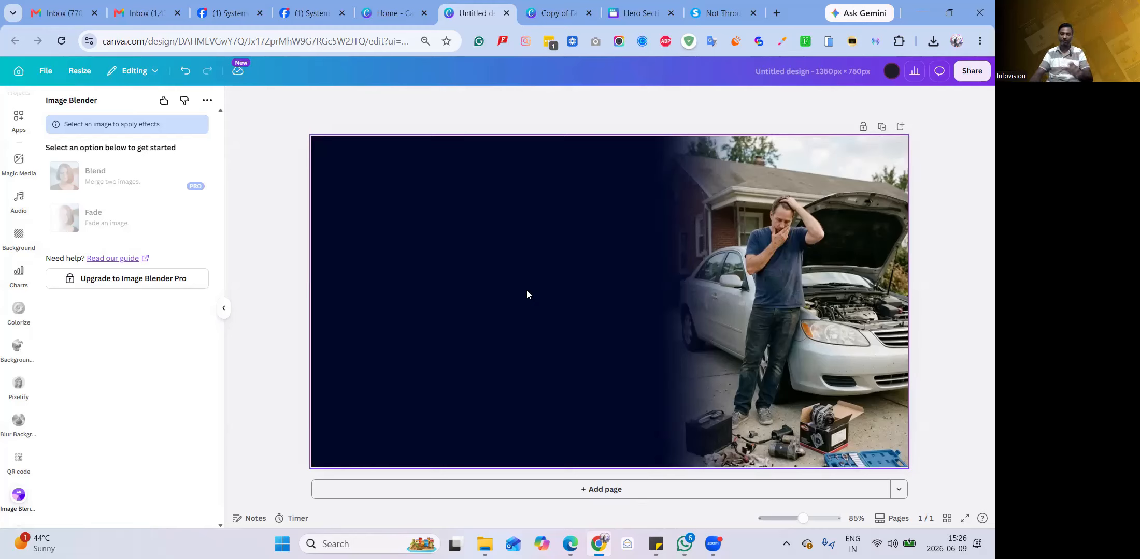
- Download the design as a PNG at 1,350 × 750 px and save it in the Downloads folder as test4.png
{"action": "left_click", "coordinate": [973, 73]}
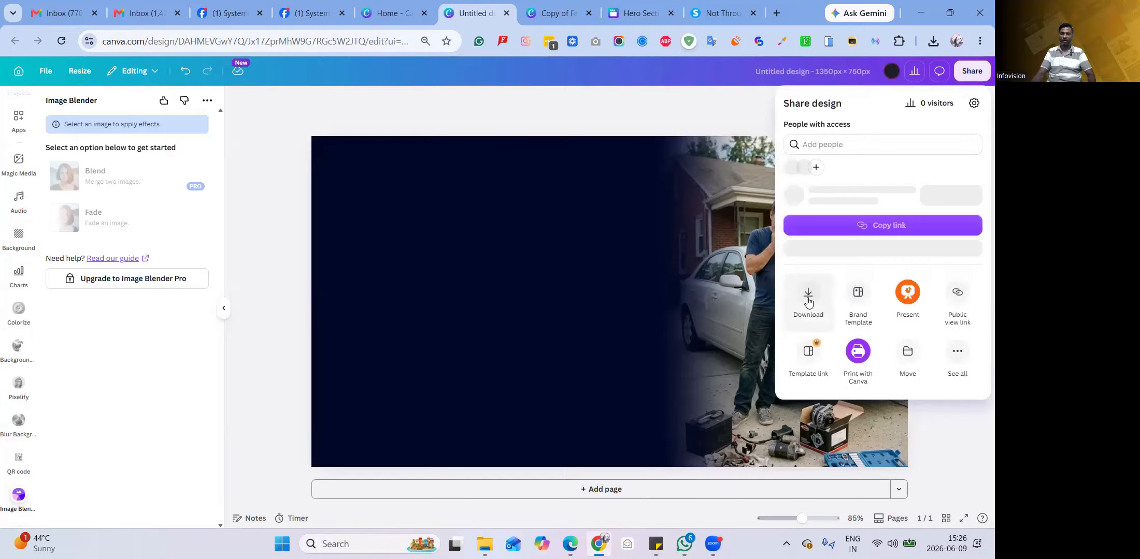
{"action": "left_click", "coordinate": [807, 303]}
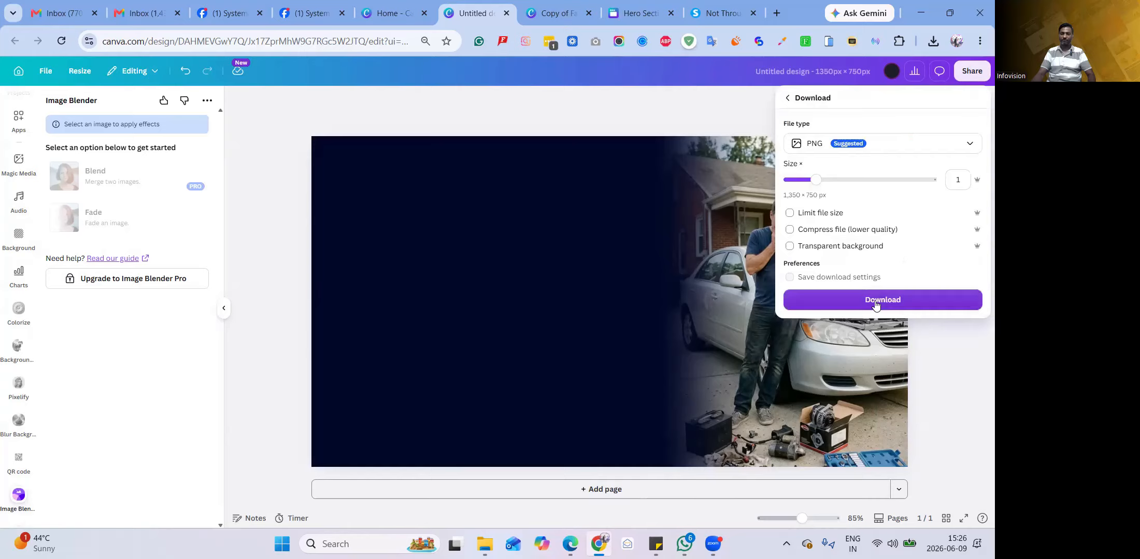
{"action": "left_click", "coordinate": [875, 305]}
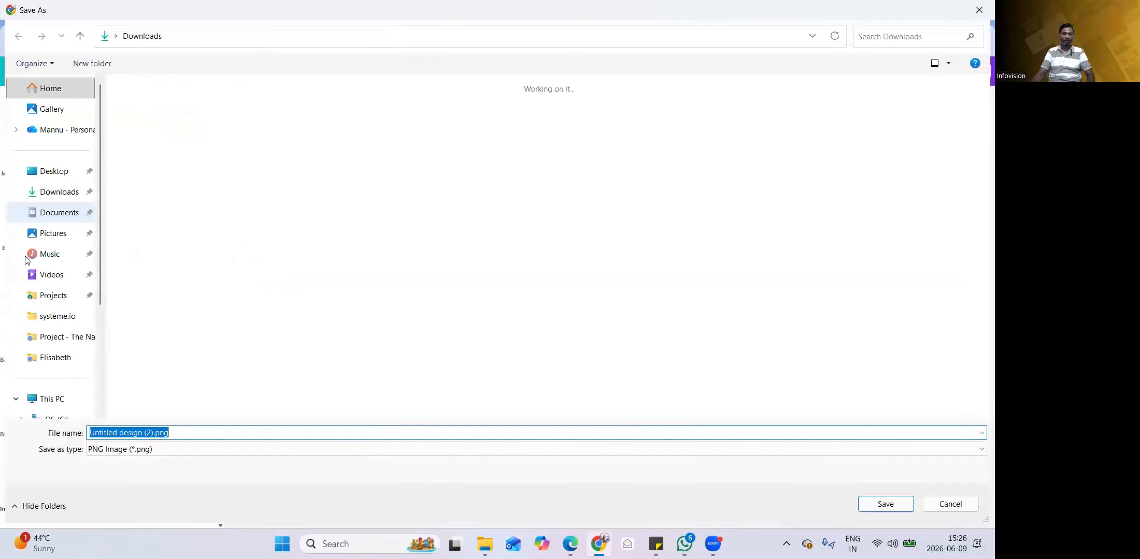
{"action": "left_click", "coordinate": [50, 192]}
{"action": "left_click", "coordinate": [150, 155]}
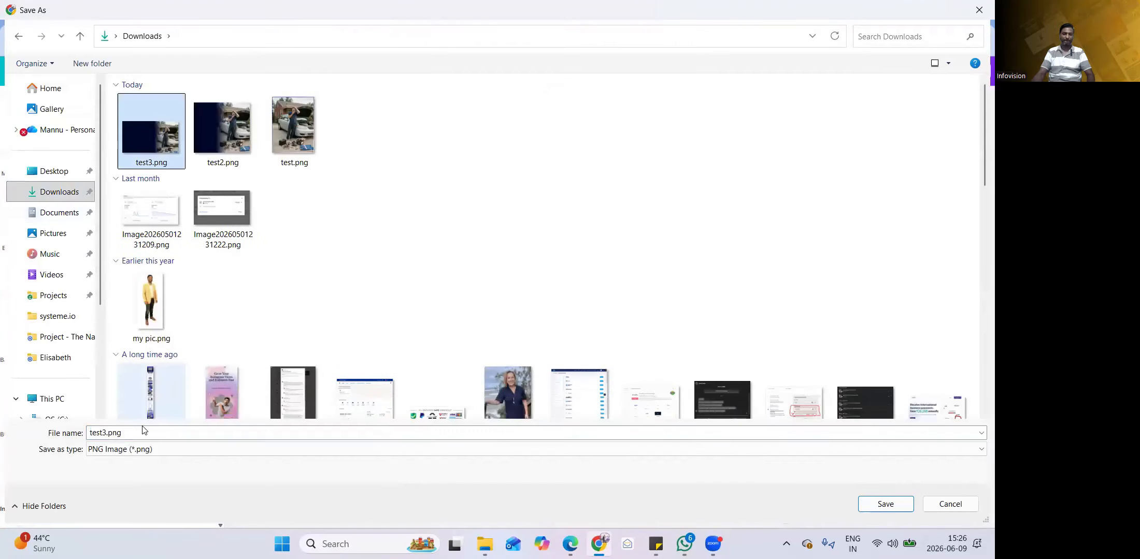
{"action": "left_click", "coordinate": [104, 433]}
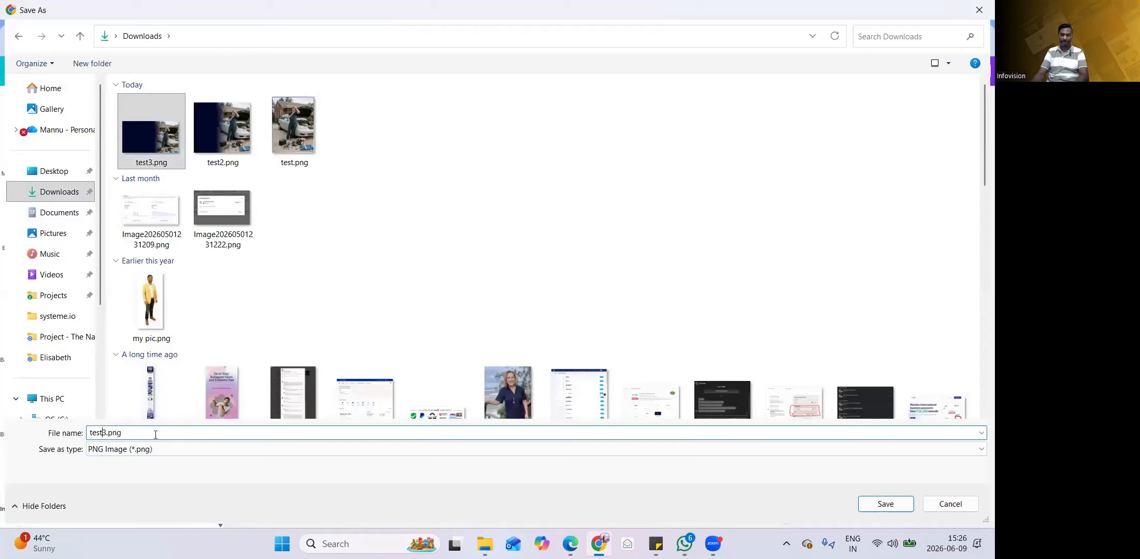
{"action": "key", "text": "BackSpace"}
{"action": "type", "text": "4"}
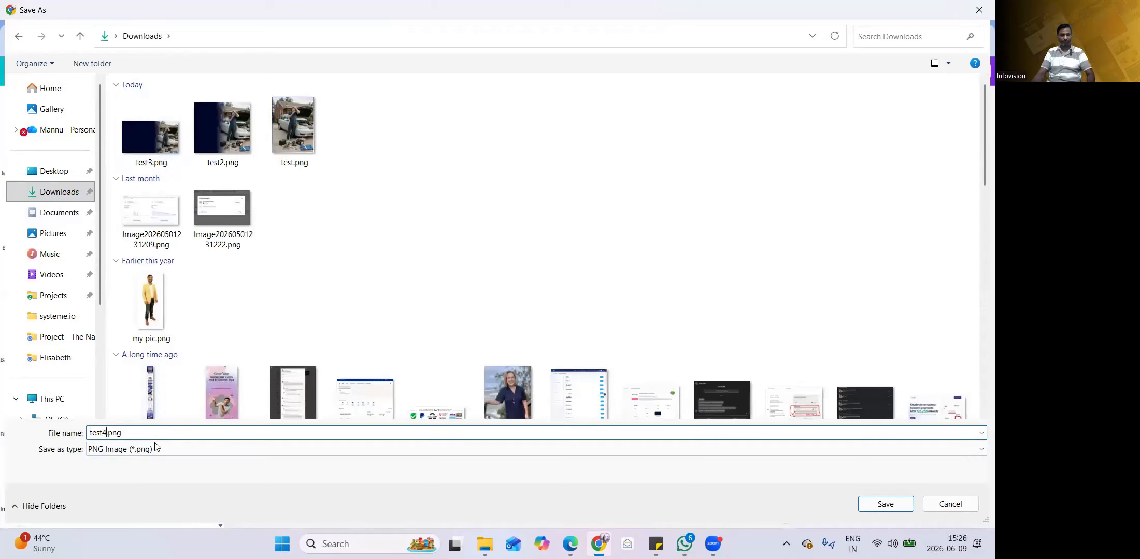
{"action": "left_click", "coordinate": [885, 505]}
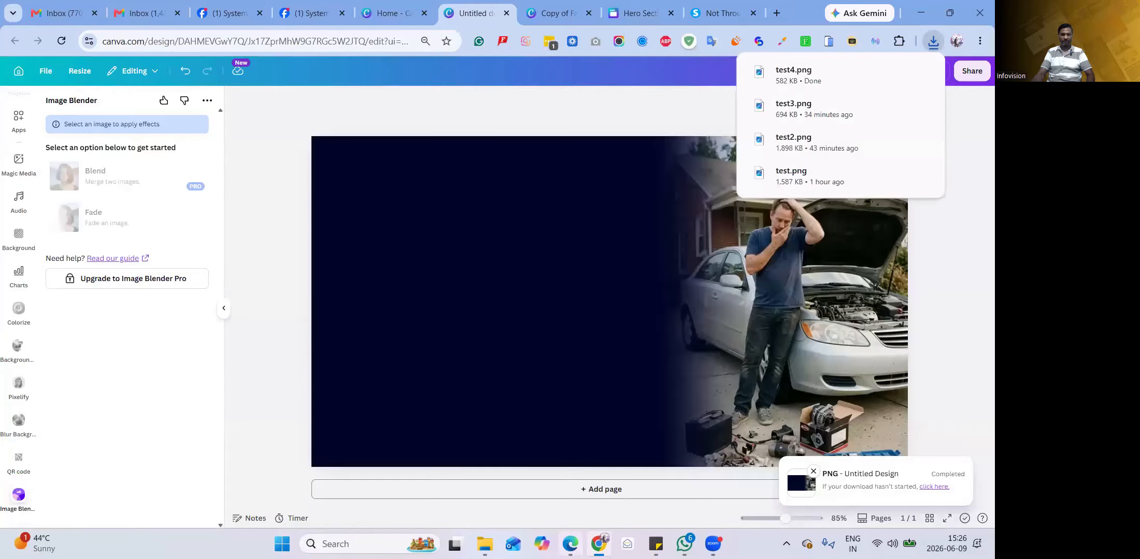
- Switch to the systeme.io page editor, exit it while saving the changes, and reopen the test page for editing
{"action": "key", "text": "alt+Tab"}
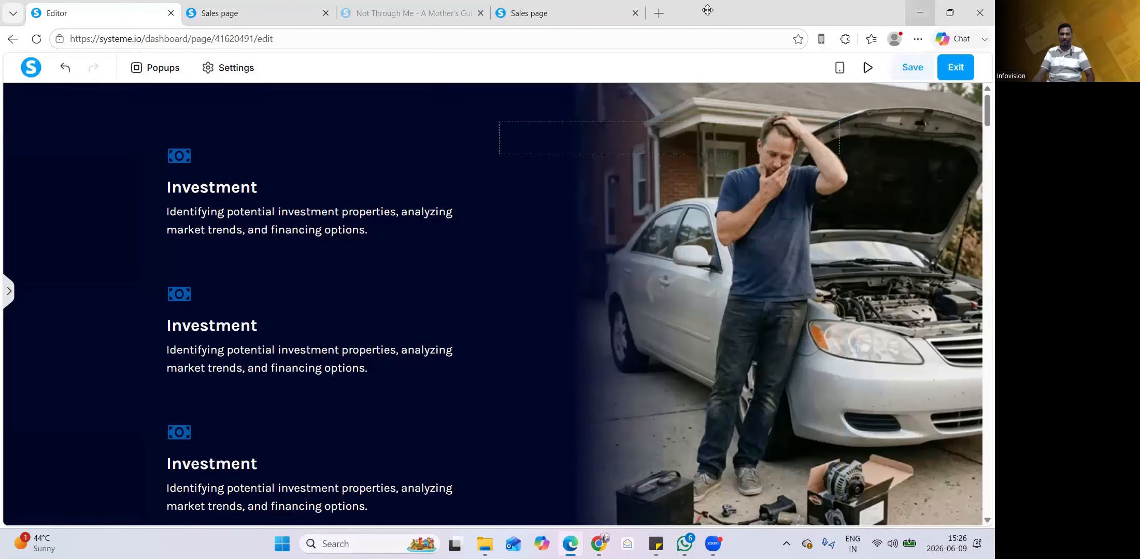
{"action": "left_click", "coordinate": [959, 70]}
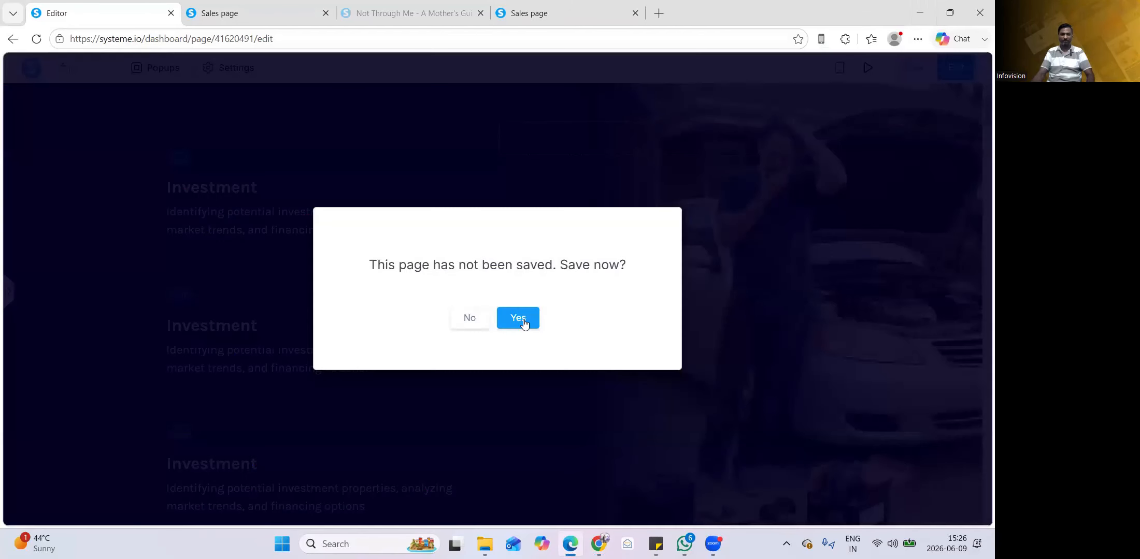
{"action": "left_click", "coordinate": [518, 319]}
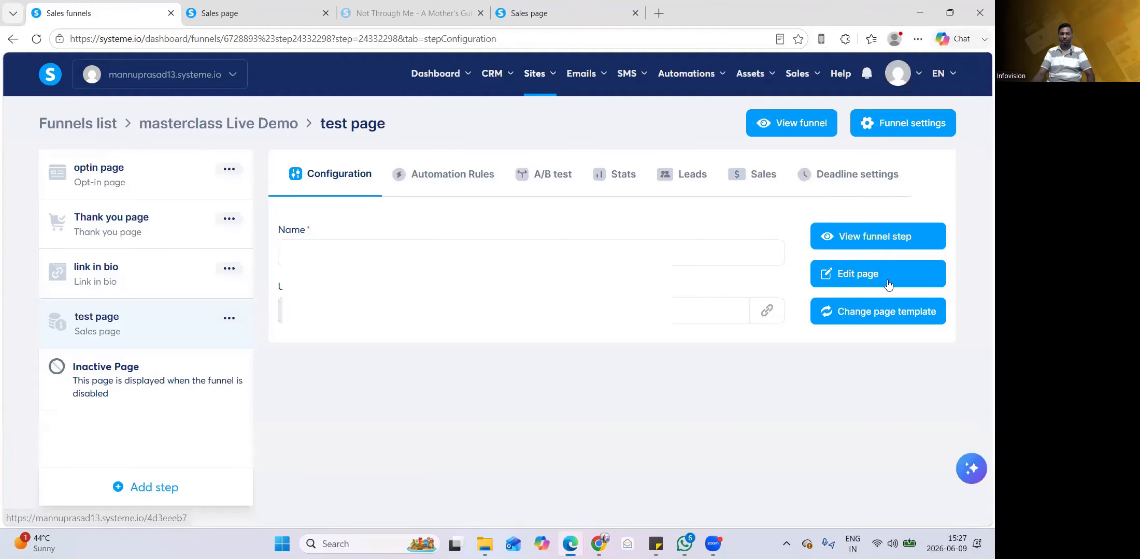
{"action": "left_click", "coordinate": [887, 283]}
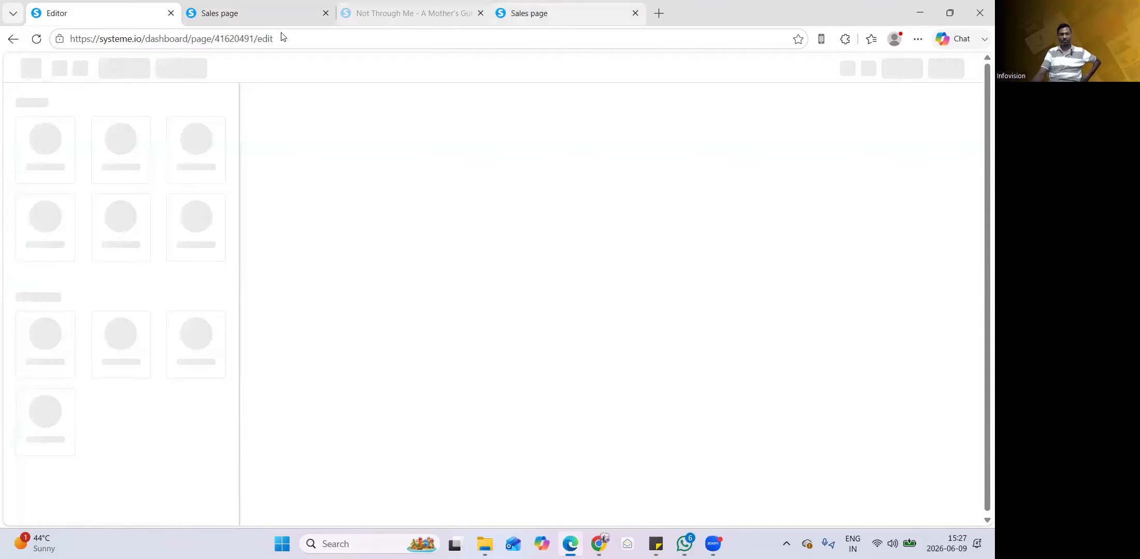
- Examine how the car-photo background behaves while the section content scrolls in the sales page preview
{"action": "left_click", "coordinate": [549, 14]}
{"action": "left_click", "coordinate": [271, 13]}
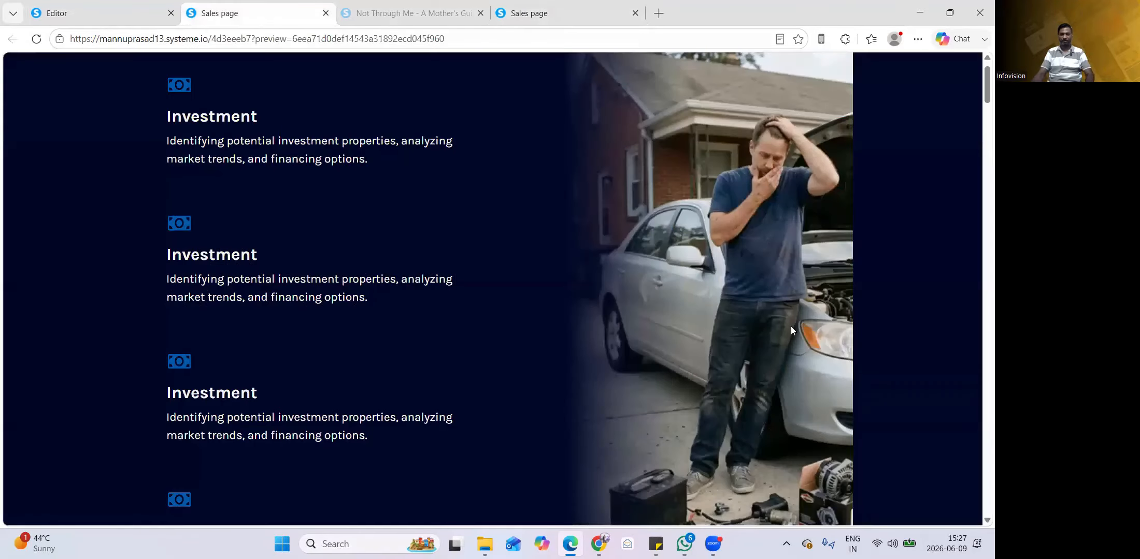
{"action": "scroll", "coordinate": [896, 308], "scroll_direction": "down", "scroll_amount": 2}
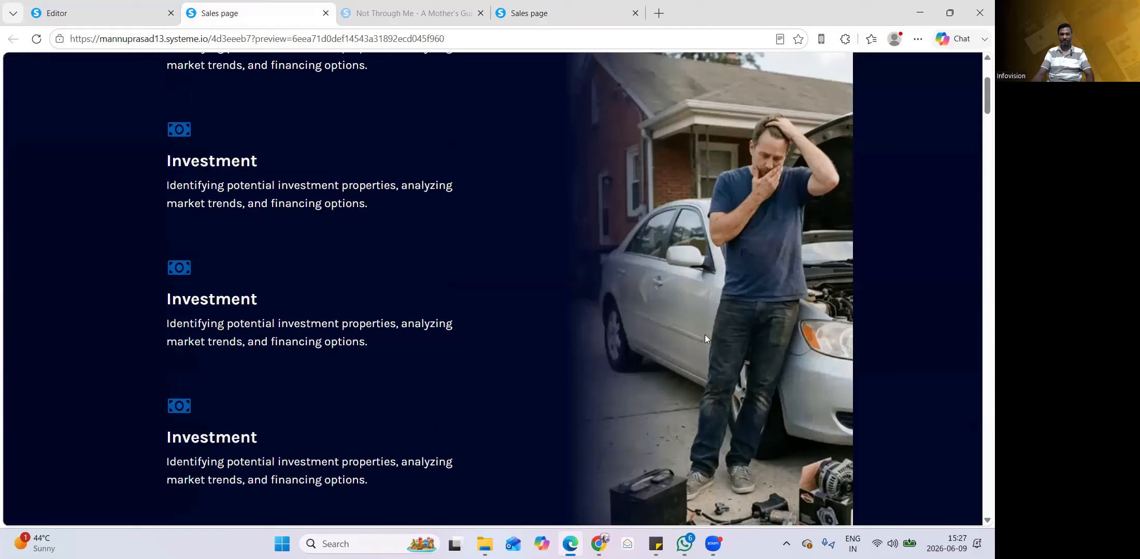
{"action": "scroll", "coordinate": [699, 339], "scroll_direction": "down", "scroll_amount": 1}
{"action": "scroll", "coordinate": [751, 290], "scroll_direction": "up", "scroll_amount": 2}
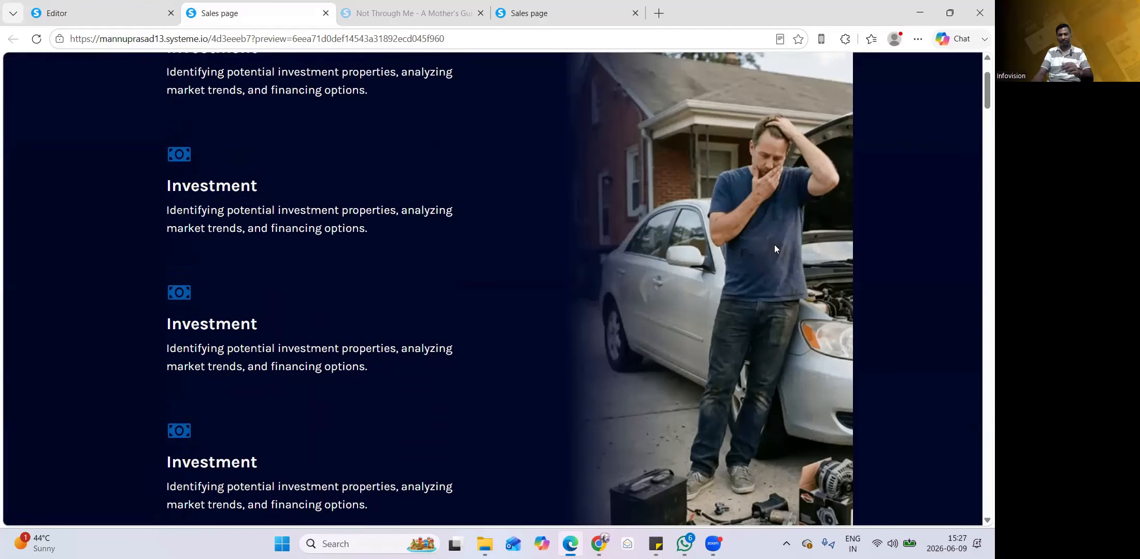
{"action": "scroll", "coordinate": [774, 245], "scroll_direction": "down", "scroll_amount": 1}
{"action": "scroll", "coordinate": [750, 372], "scroll_direction": "down", "scroll_amount": 1}
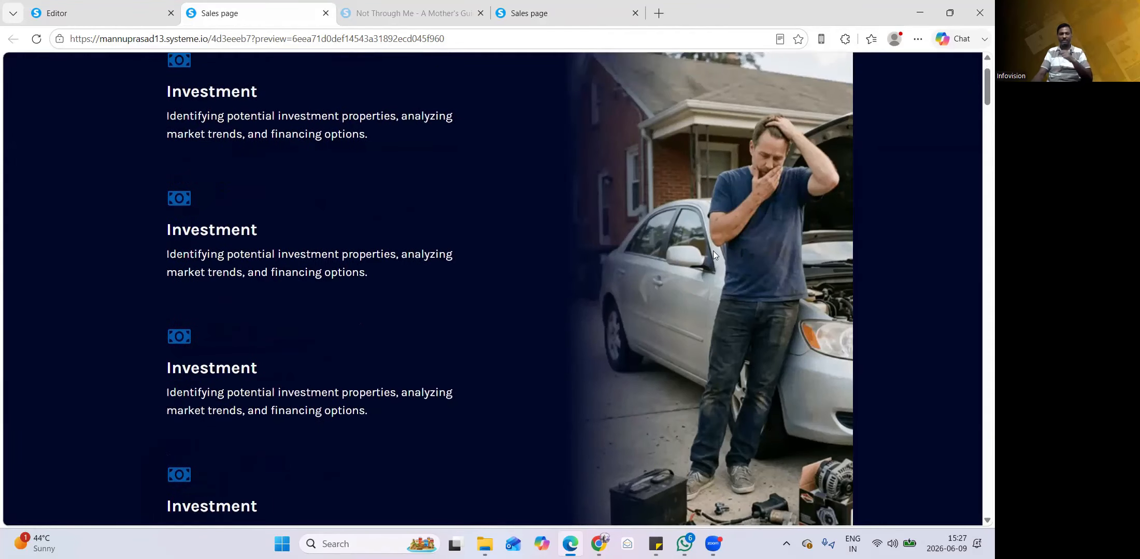
{"action": "scroll", "coordinate": [713, 254], "scroll_direction": "down", "scroll_amount": 1}
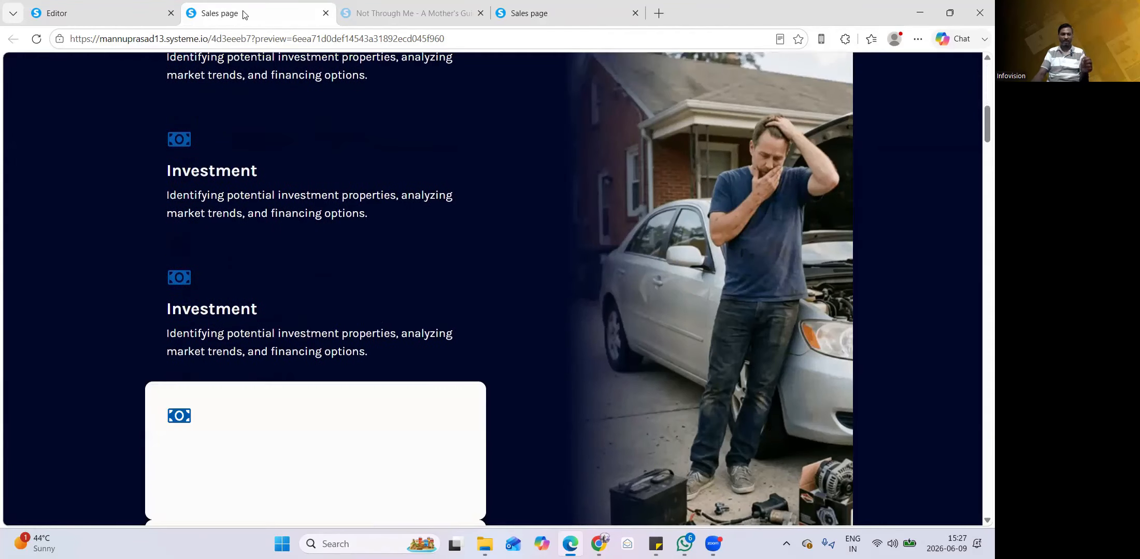
- Close the sales page previews and the reference landing page so only the page editor stays open
{"action": "left_click", "coordinate": [325, 13]}
{"action": "left_click", "coordinate": [326, 13]}
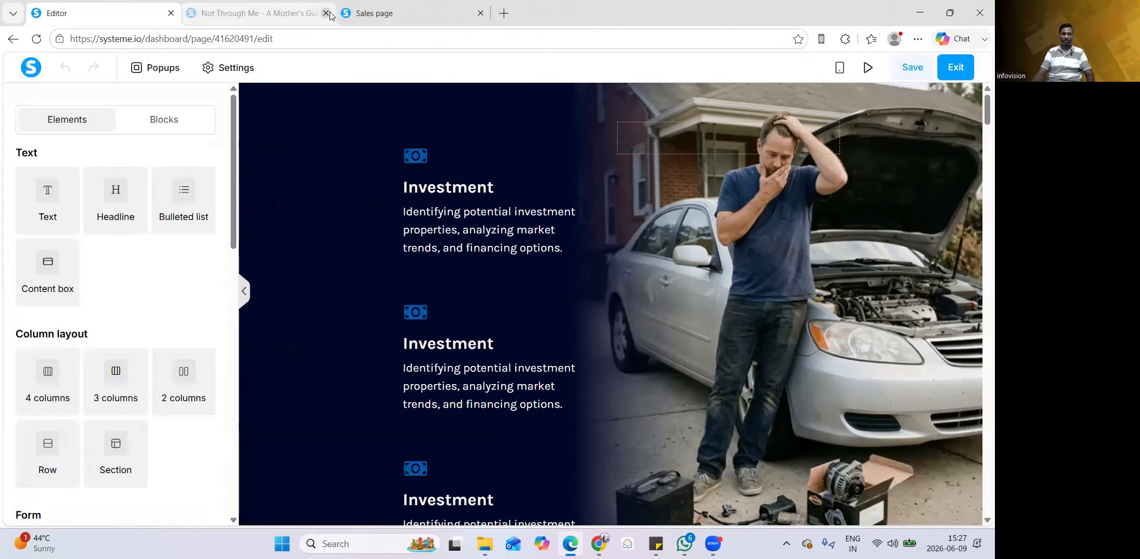
{"action": "left_click", "coordinate": [329, 14]}
{"action": "left_click", "coordinate": [330, 14]}
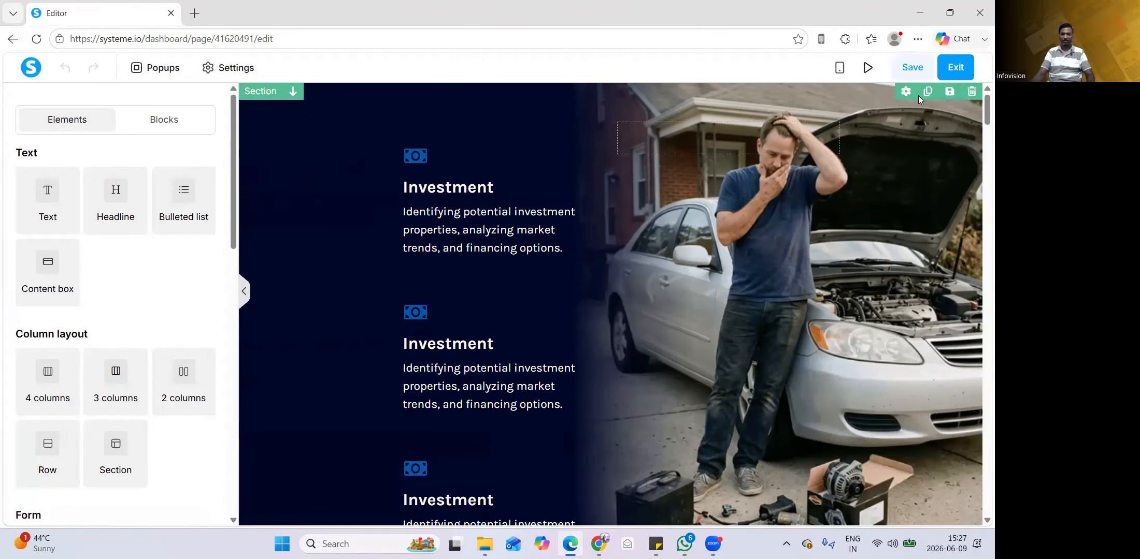
- Delete the existing car-photo section with the Investment items from the page
{"action": "left_click", "coordinate": [972, 92]}
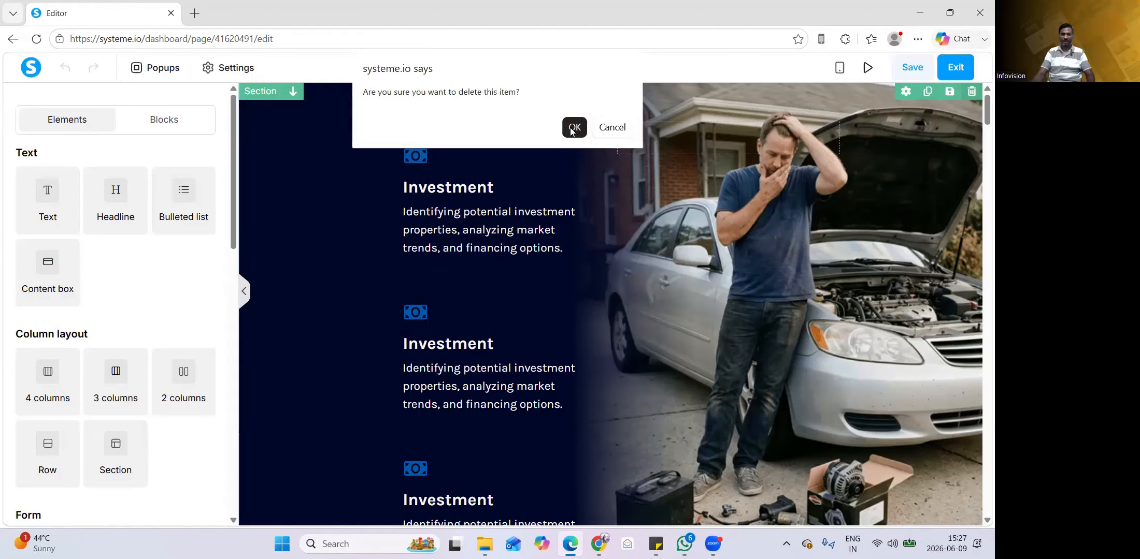
{"action": "left_click", "coordinate": [570, 128]}
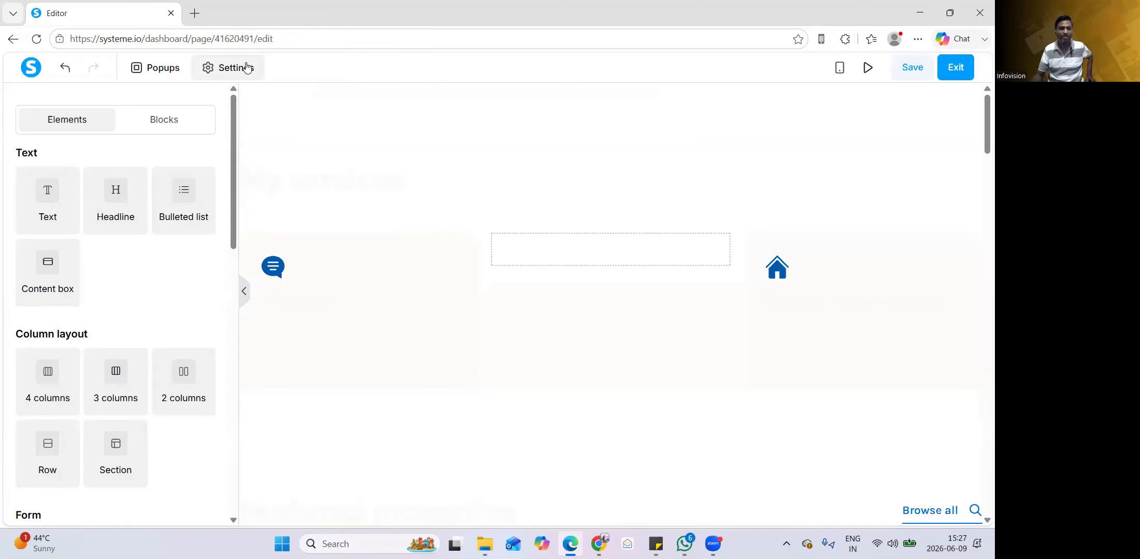
{"action": "left_click", "coordinate": [246, 67]}
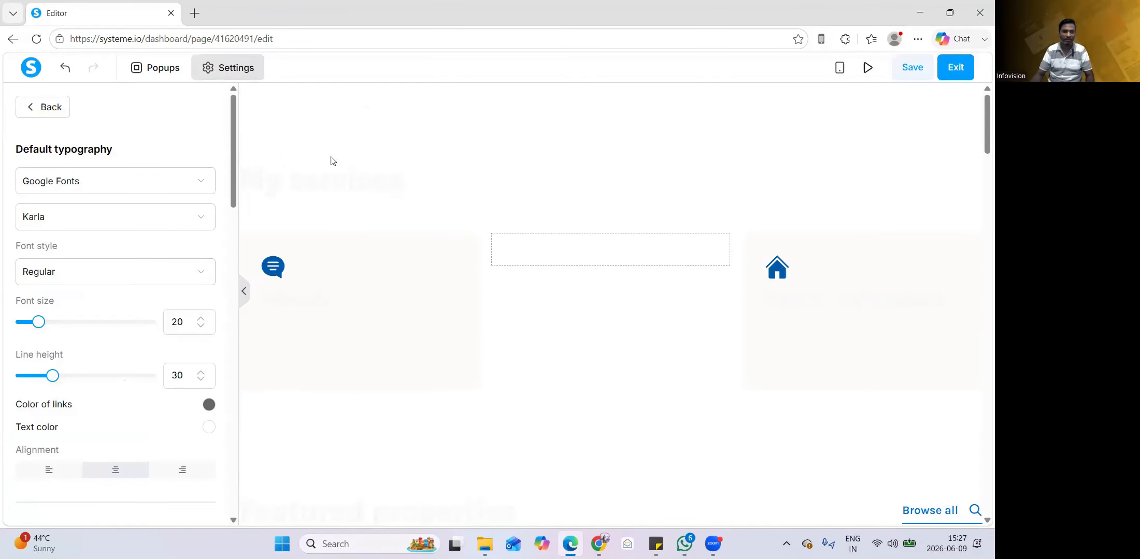
{"action": "key", "text": "Escape"}
- Try to insert a new section between the My services and Featured properties sections
{"action": "left_click_drag", "start_coordinate": [131, 455], "coordinate": [191, 287]}
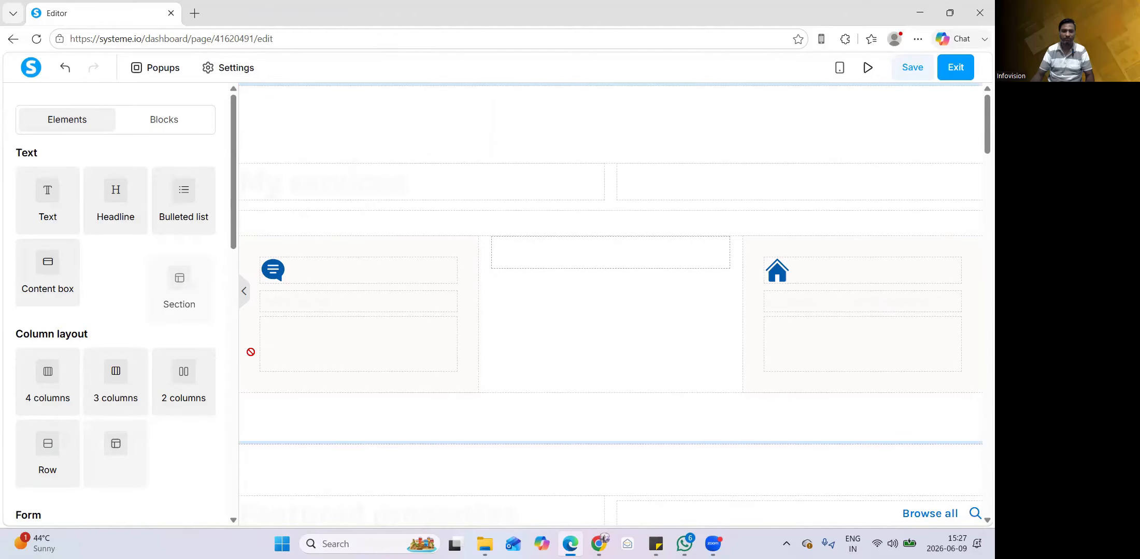
{"action": "left_click_drag", "start_coordinate": [773, 453], "coordinate": [807, 447]}
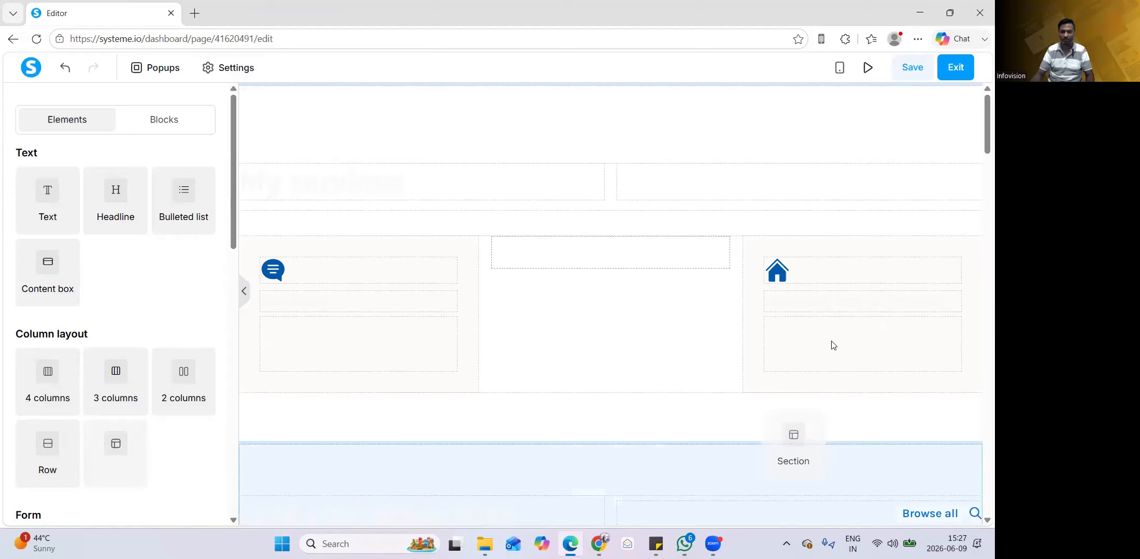
{"action": "scroll", "coordinate": [581, 291], "scroll_direction": "down", "scroll_amount": 5}
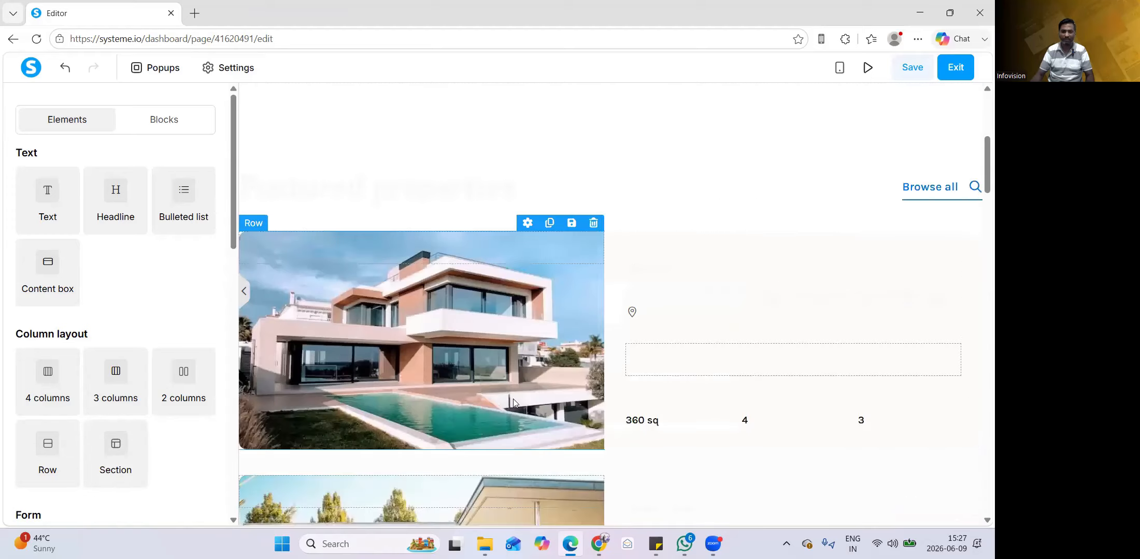
{"action": "scroll", "coordinate": [513, 399], "scroll_direction": "up", "scroll_amount": 3}
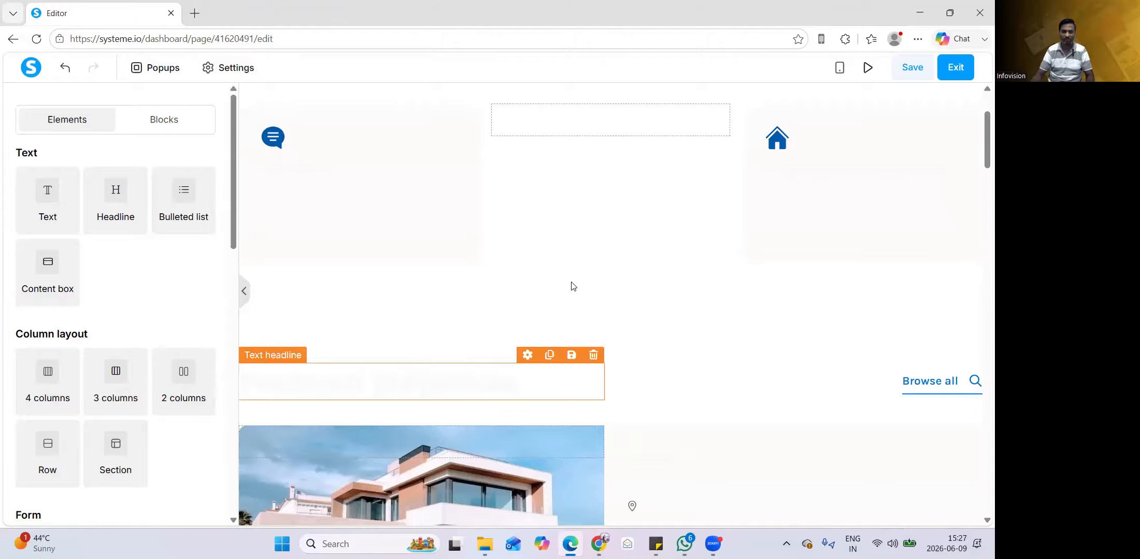
- Insert an empty section directly above Featured properties and place a 2 columns layout inside it
{"action": "left_click_drag", "start_coordinate": [109, 459], "coordinate": [557, 337]}
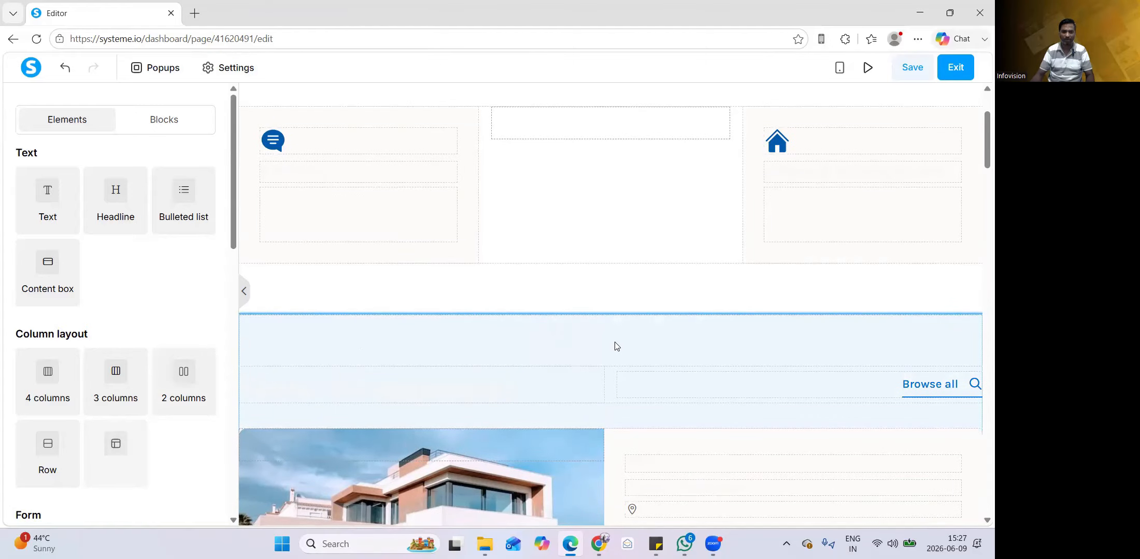
{"action": "scroll", "coordinate": [615, 345], "scroll_direction": "down", "scroll_amount": 2}
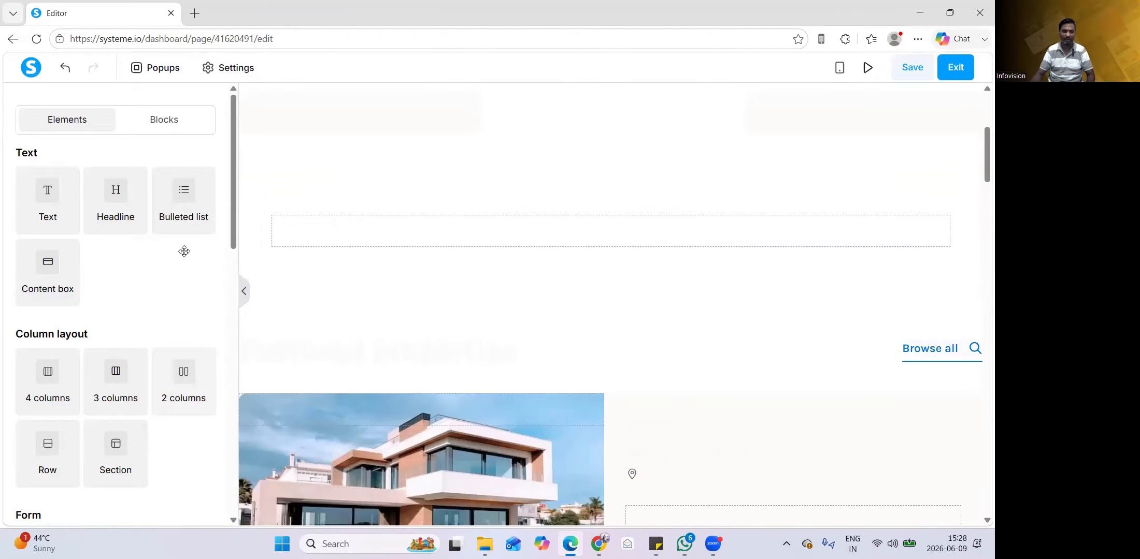
{"action": "scroll", "coordinate": [184, 252], "scroll_direction": "down", "scroll_amount": 3}
{"action": "left_click_drag", "start_coordinate": [567, 248], "coordinate": [586, 216]}
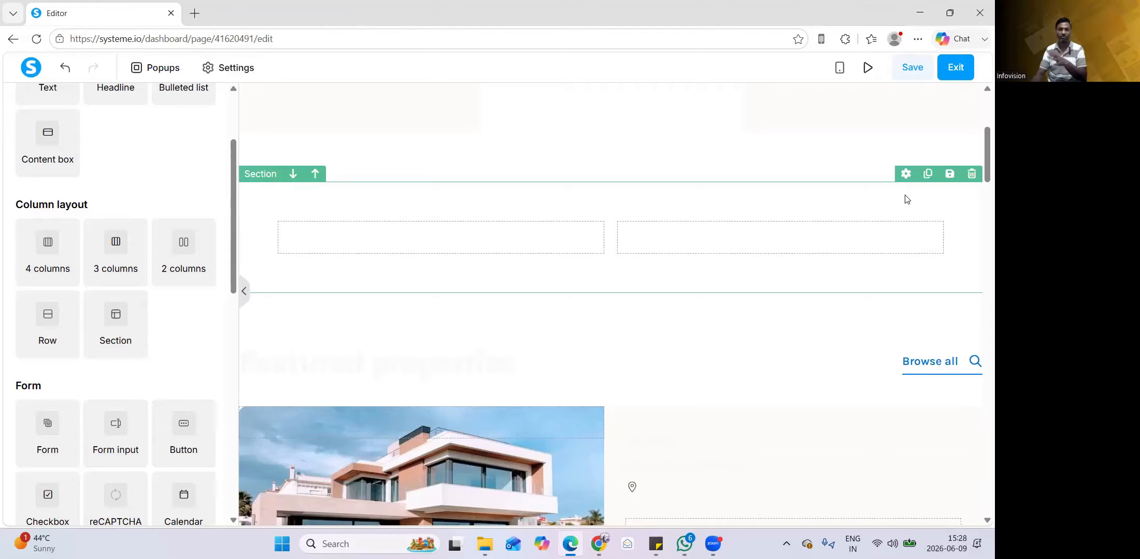
- Inspect the nesting of the new section by selecting the section, its outer row and the inner two-column row in turn
{"action": "left_click", "coordinate": [599, 221]}
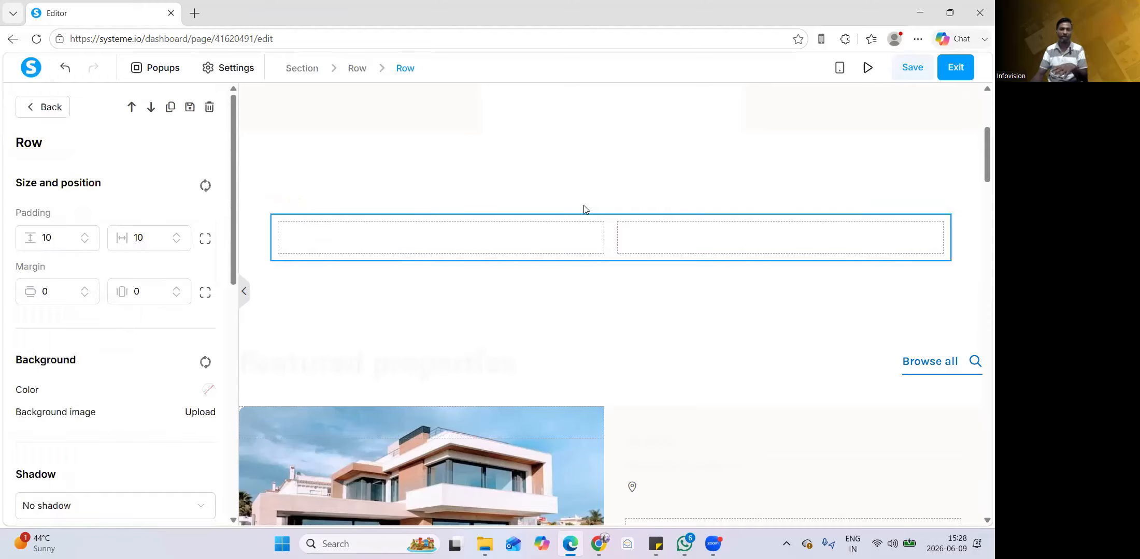
{"action": "key", "text": "Escape"}
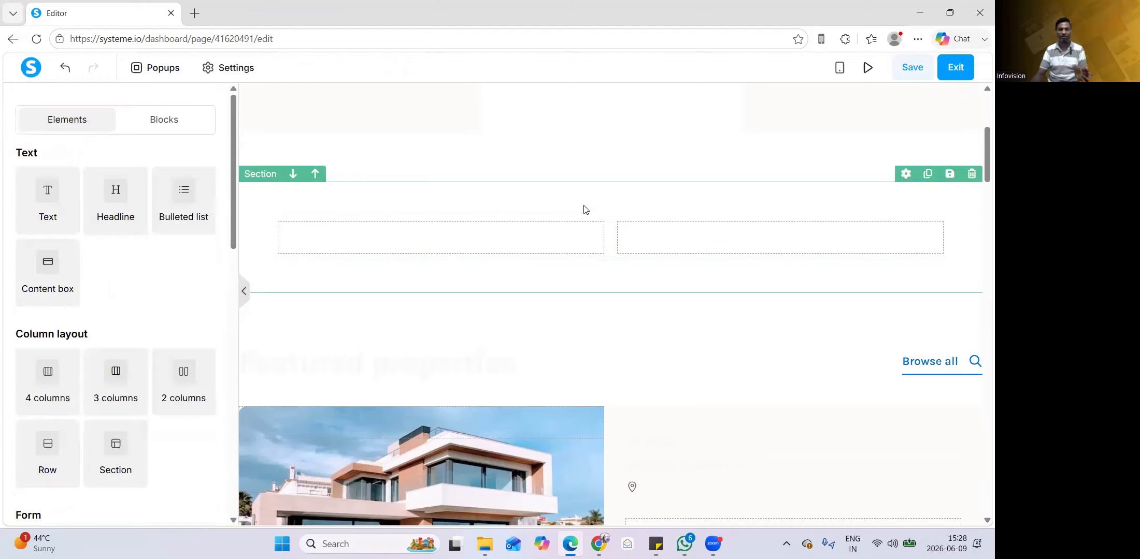
{"action": "left_click", "coordinate": [585, 209]}
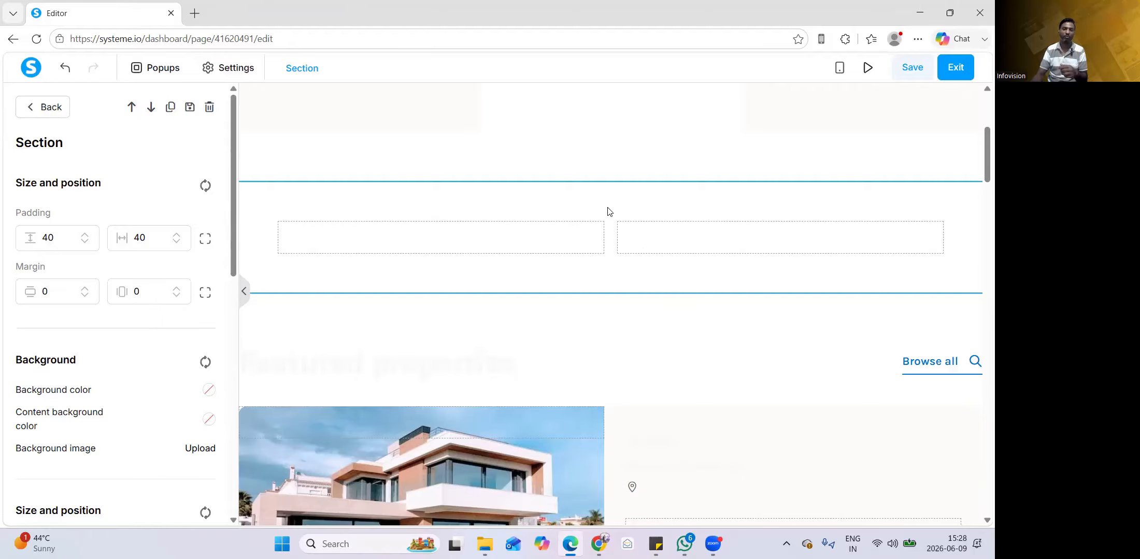
{"action": "key", "text": "Escape"}
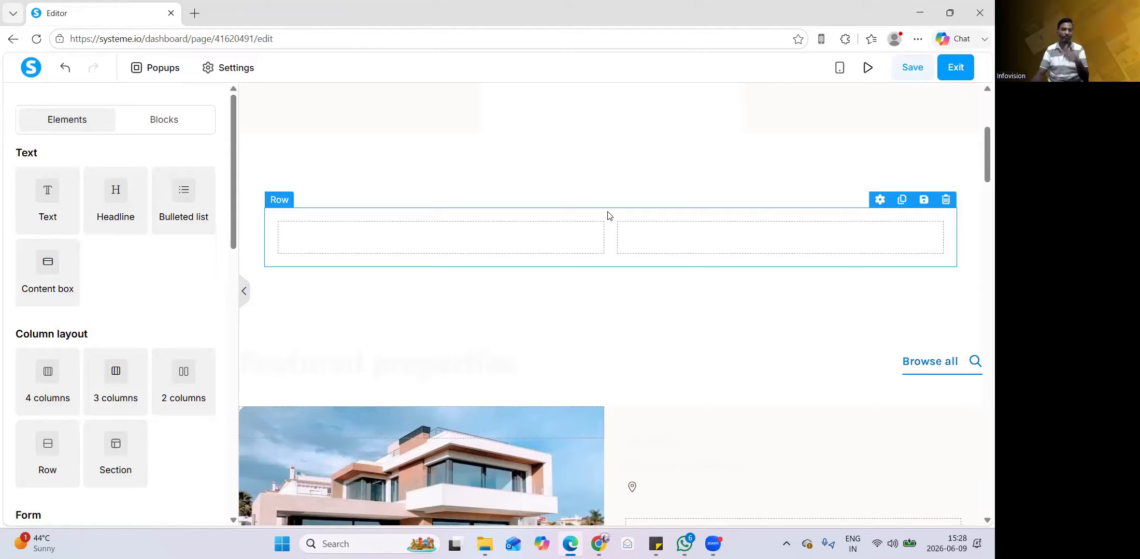
{"action": "left_click", "coordinate": [608, 216]}
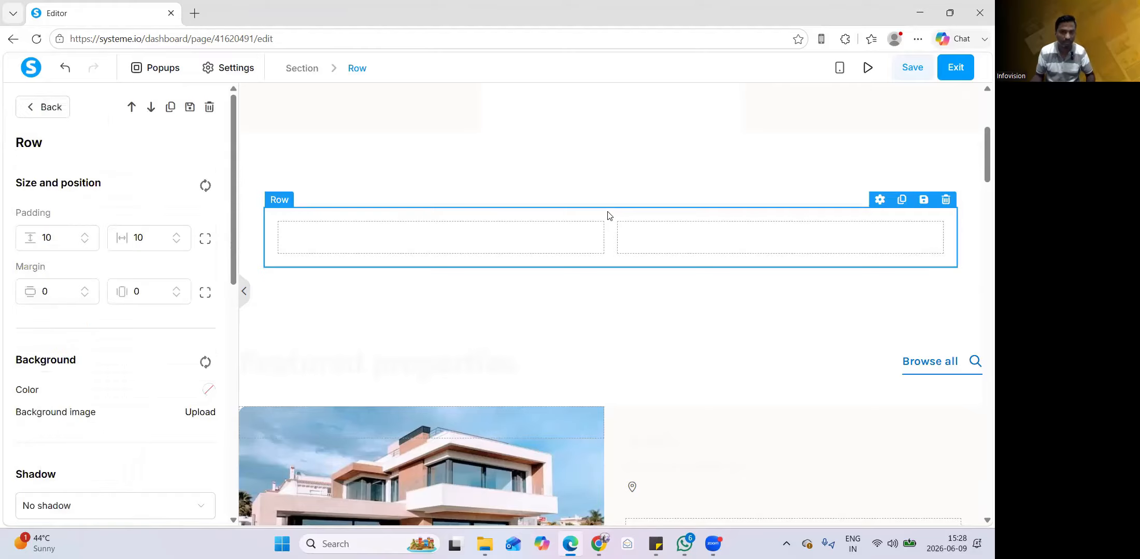
{"action": "left_click", "coordinate": [743, 229]}
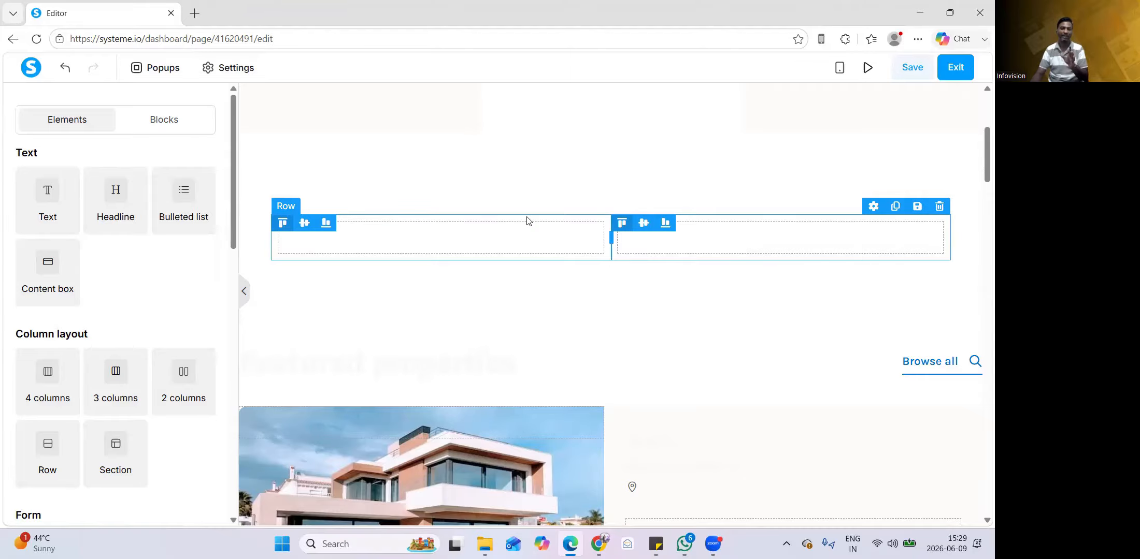
{"action": "left_click", "coordinate": [529, 260]}
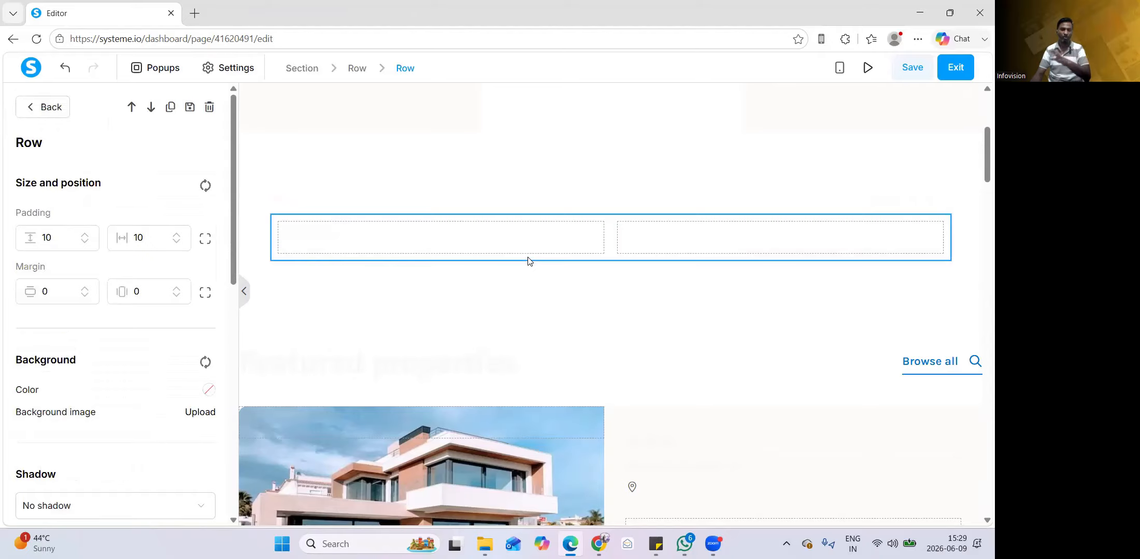
- Set test3.png from the uploaded images as the background image of the inner two-column row
{"action": "scroll", "coordinate": [111, 388], "scroll_direction": "down", "scroll_amount": 3}
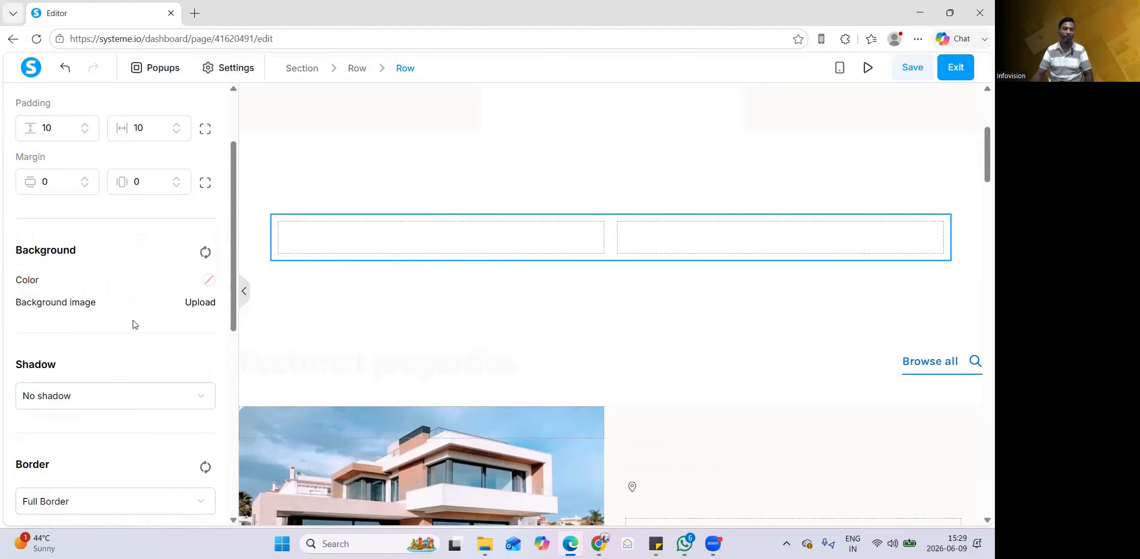
{"action": "left_click", "coordinate": [199, 283]}
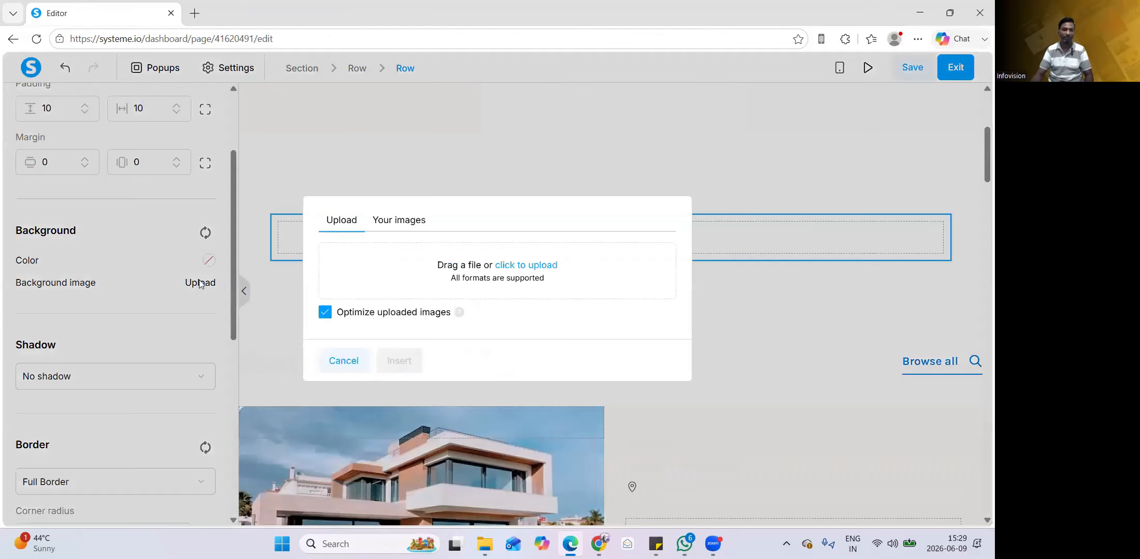
{"action": "left_click", "coordinate": [412, 223]}
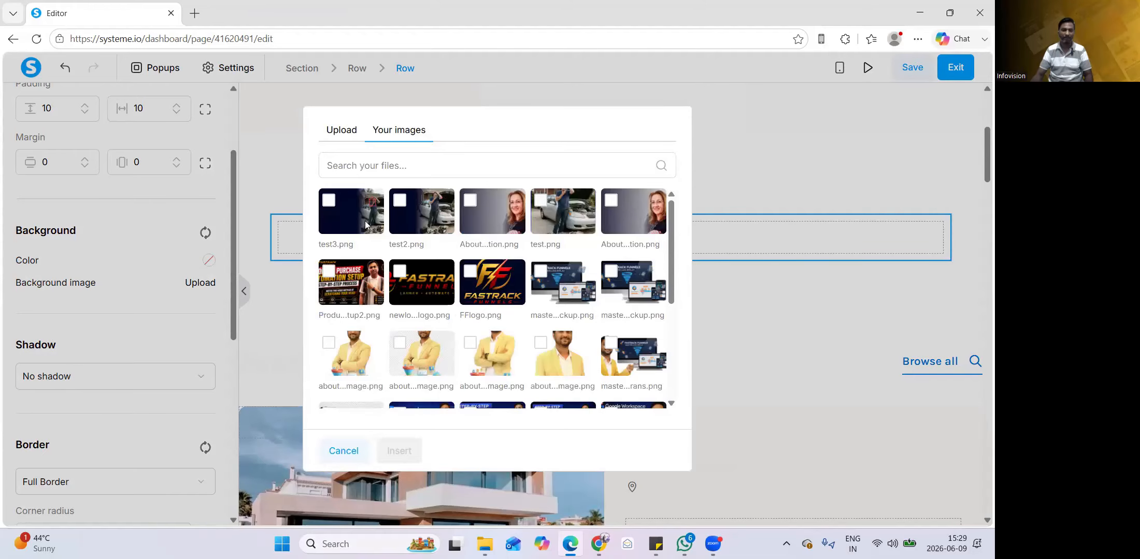
{"action": "left_click", "coordinate": [328, 202]}
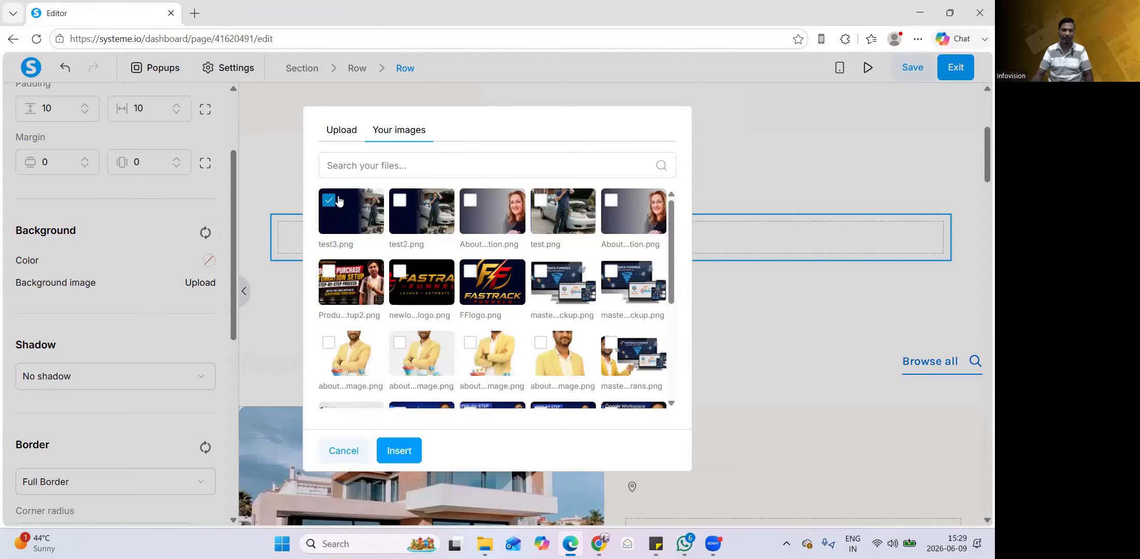
{"action": "left_click", "coordinate": [404, 452]}
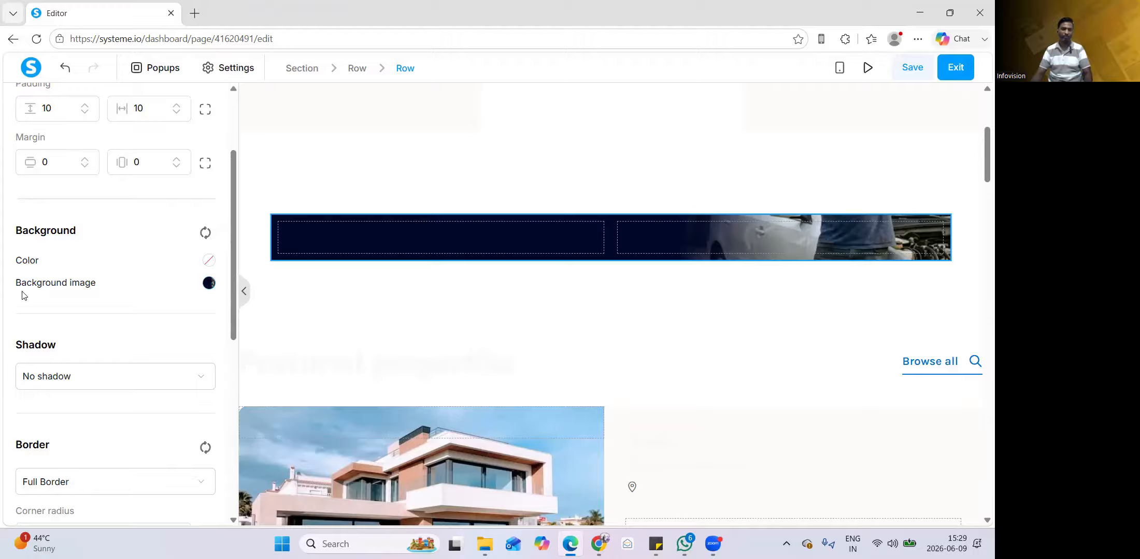
- Change the row's background image display from Repeat to Full Center (Fixed)
{"action": "left_click", "coordinate": [209, 284]}
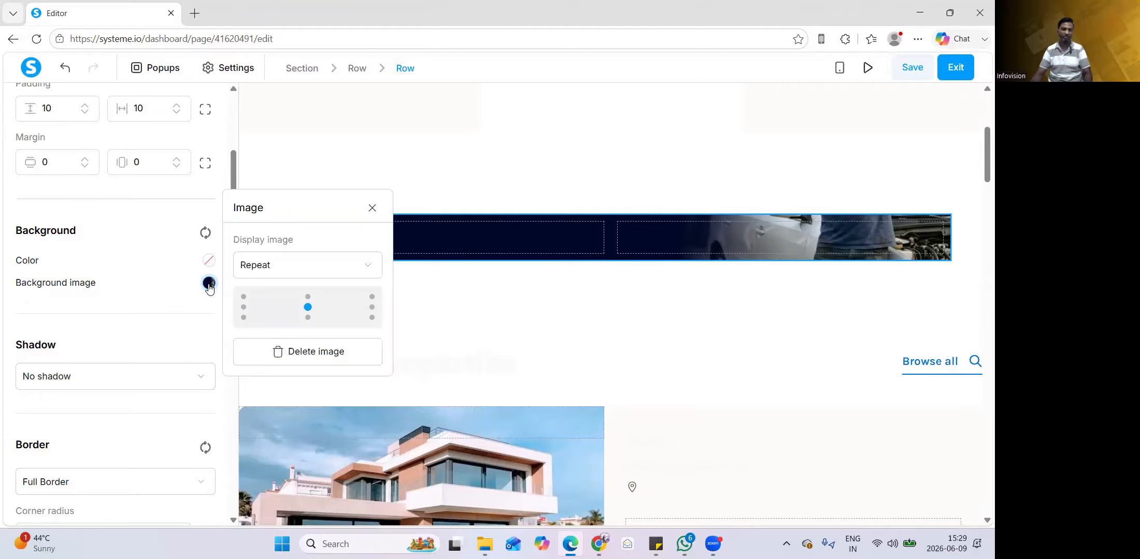
{"action": "left_click_drag", "start_coordinate": [342, 244], "coordinate": [247, 243]}
{"action": "left_click", "coordinate": [290, 247]}
{"action": "left_click", "coordinate": [326, 271]}
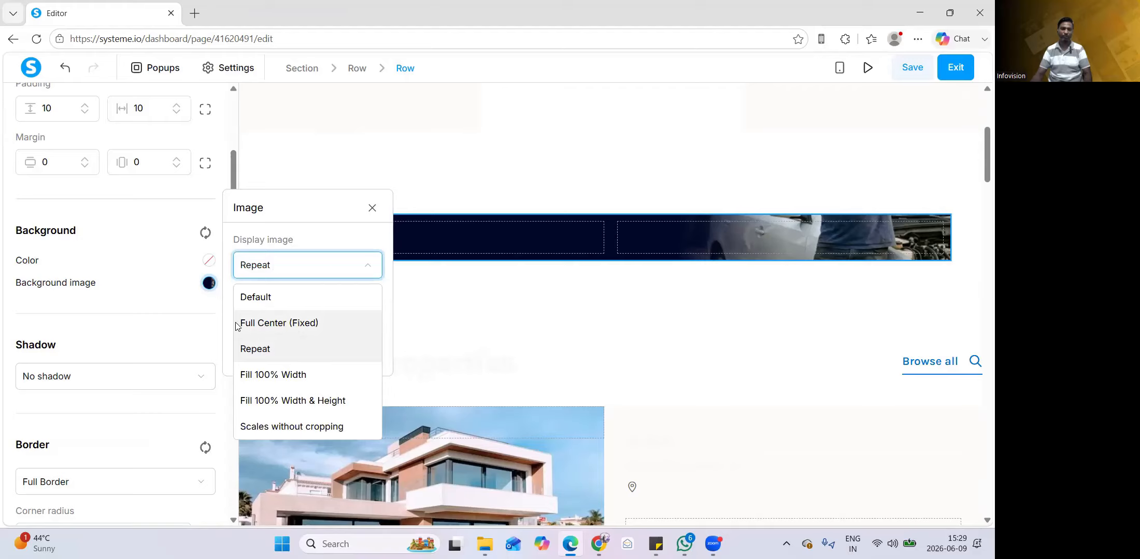
{"action": "left_click", "coordinate": [305, 325]}
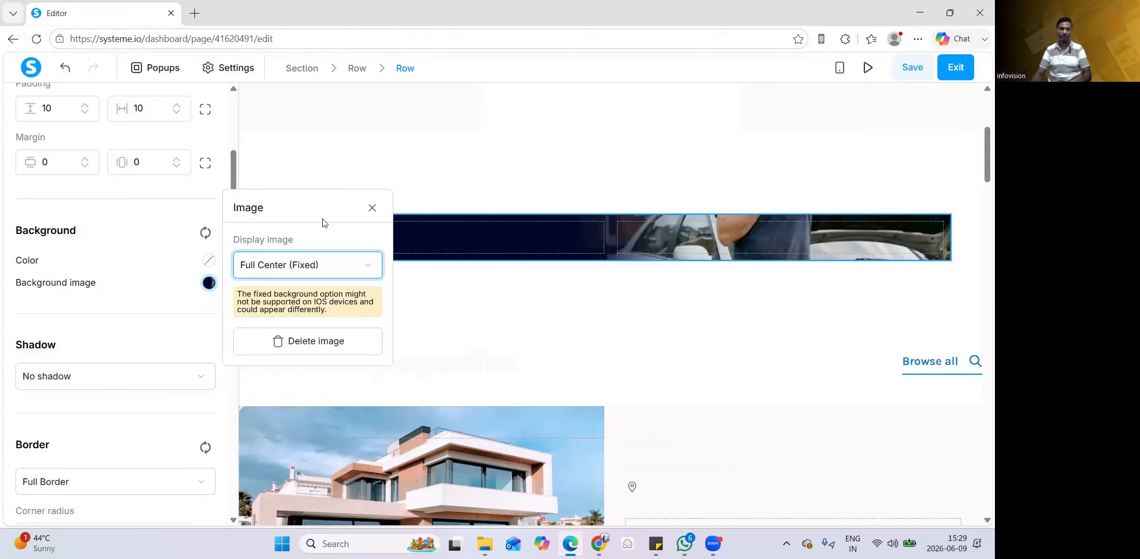
{"action": "left_click", "coordinate": [816, 223]}
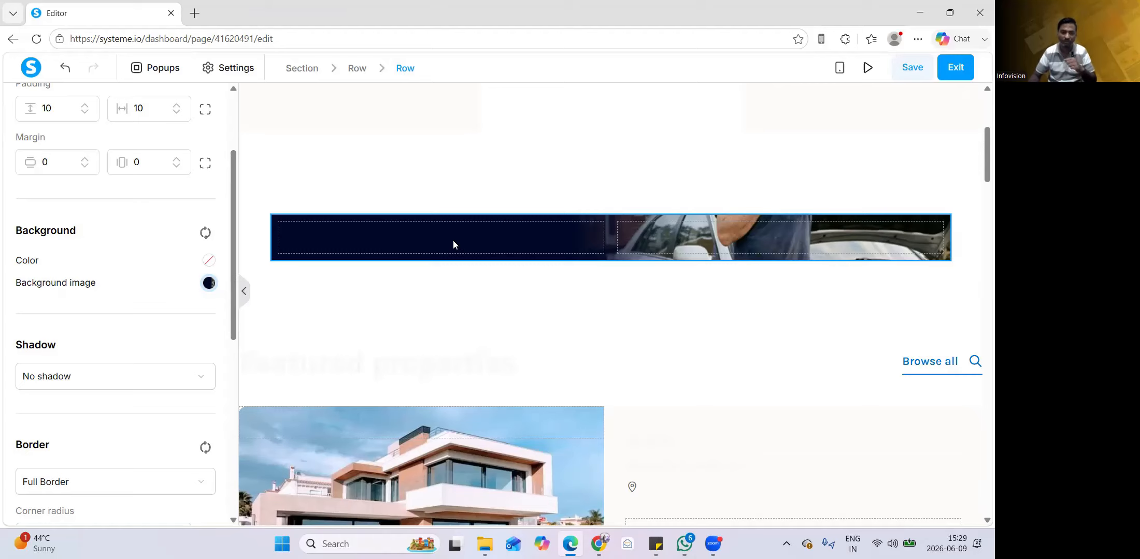
- Move the first card row with the chat icon from My services into the left column of the background-image row
{"action": "scroll", "coordinate": [399, 267], "scroll_direction": "up", "scroll_amount": 5}
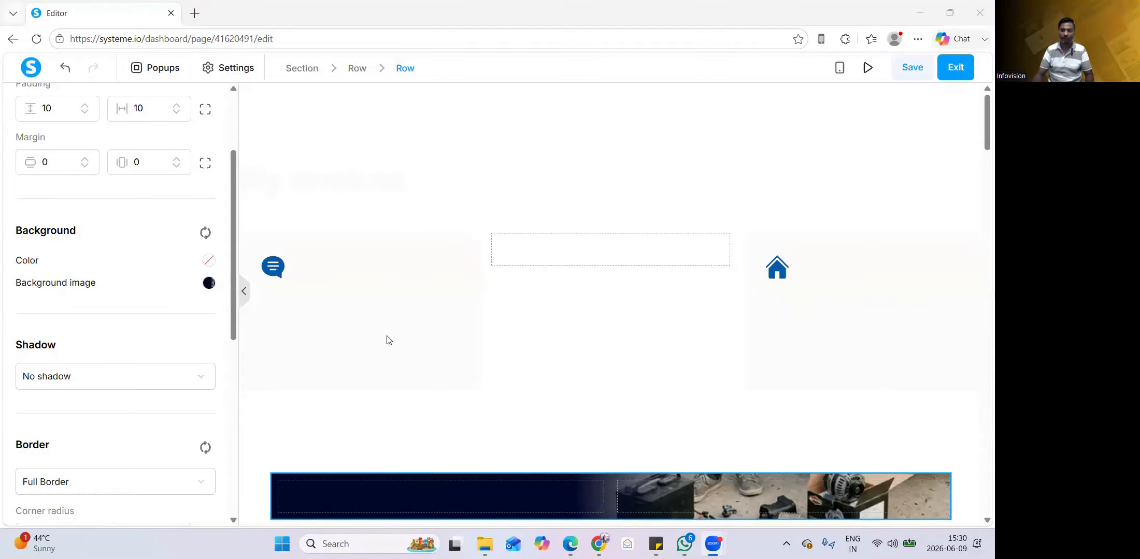
{"action": "scroll", "coordinate": [396, 327], "scroll_direction": "down", "scroll_amount": 4}
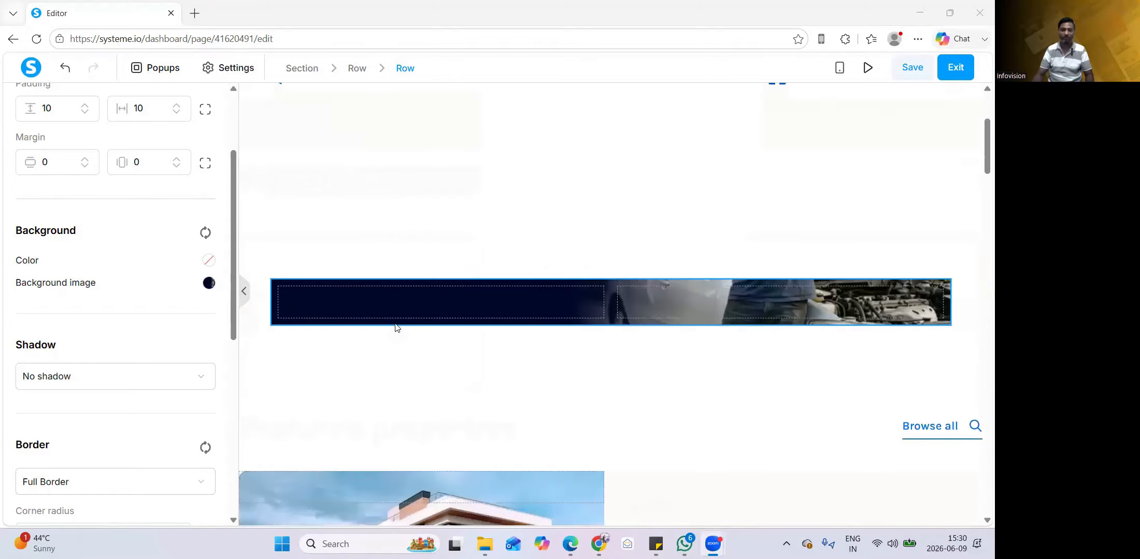
{"action": "scroll", "coordinate": [396, 327], "scroll_direction": "up", "scroll_amount": 3}
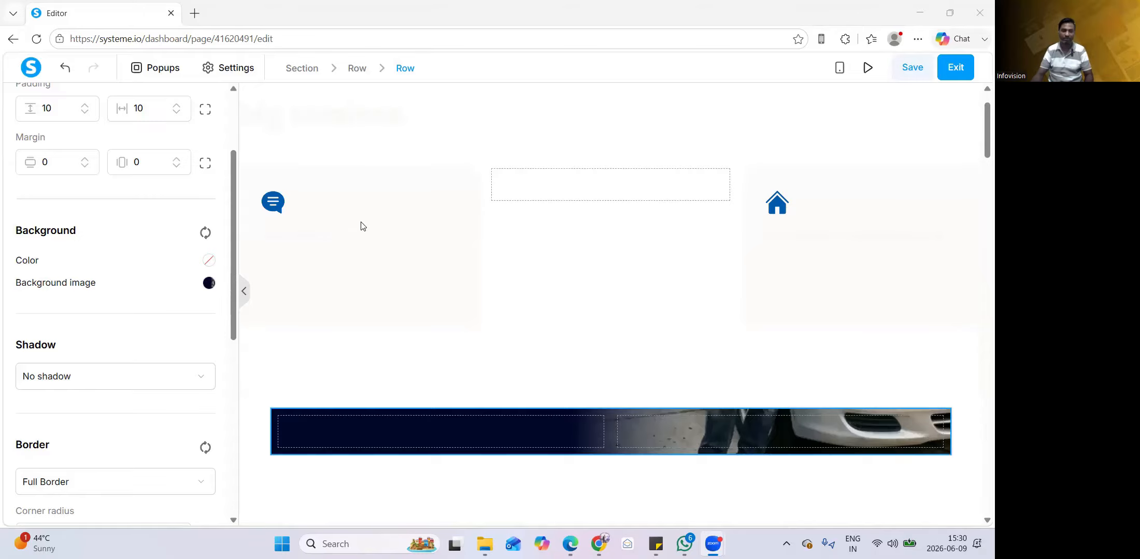
{"action": "left_click", "coordinate": [380, 200]}
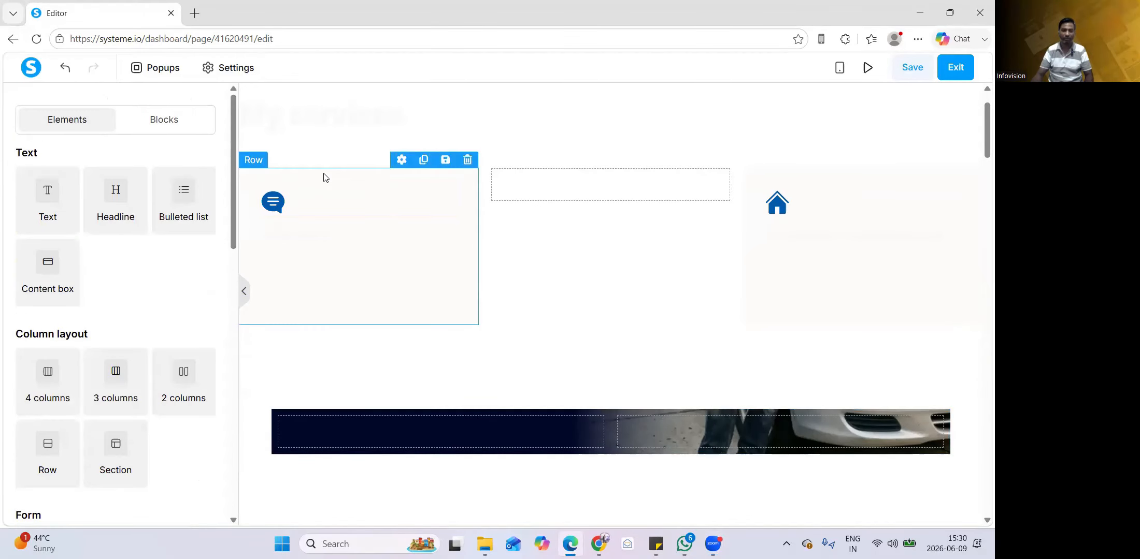
{"action": "left_click_drag", "start_coordinate": [325, 177], "coordinate": [499, 290]}
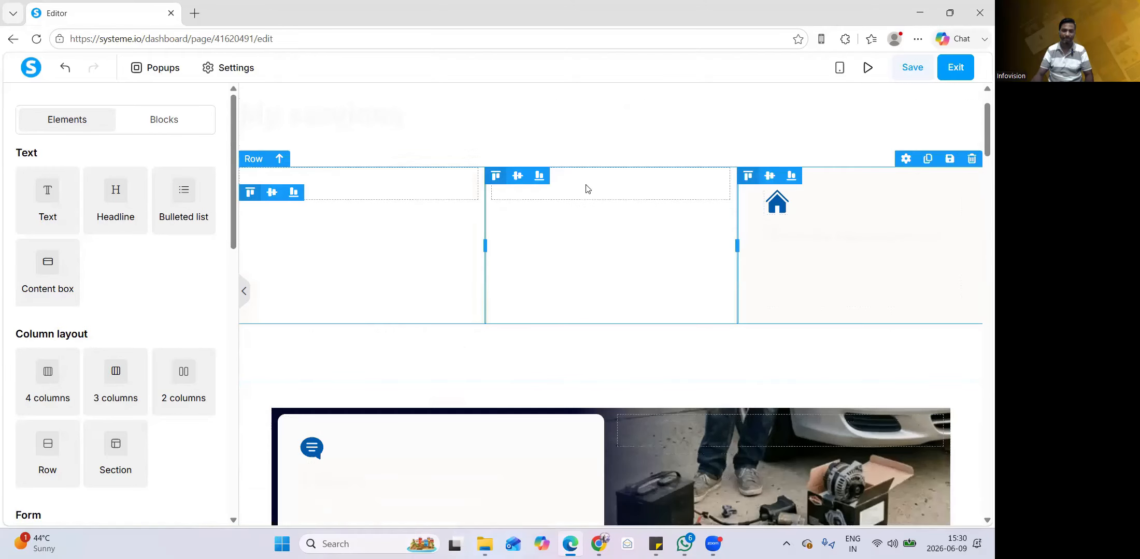
- Clear the background color of the moved Advisory card so the row's background image is visible behind it
{"action": "scroll", "coordinate": [570, 167], "scroll_direction": "down", "scroll_amount": 5}
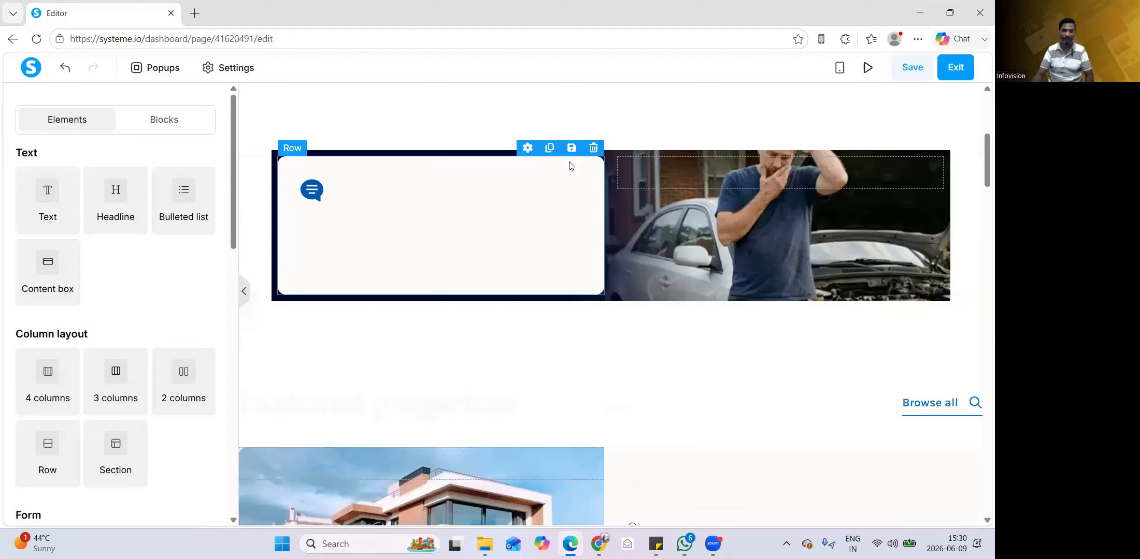
{"action": "left_click", "coordinate": [570, 166]}
{"action": "left_click", "coordinate": [209, 393]}
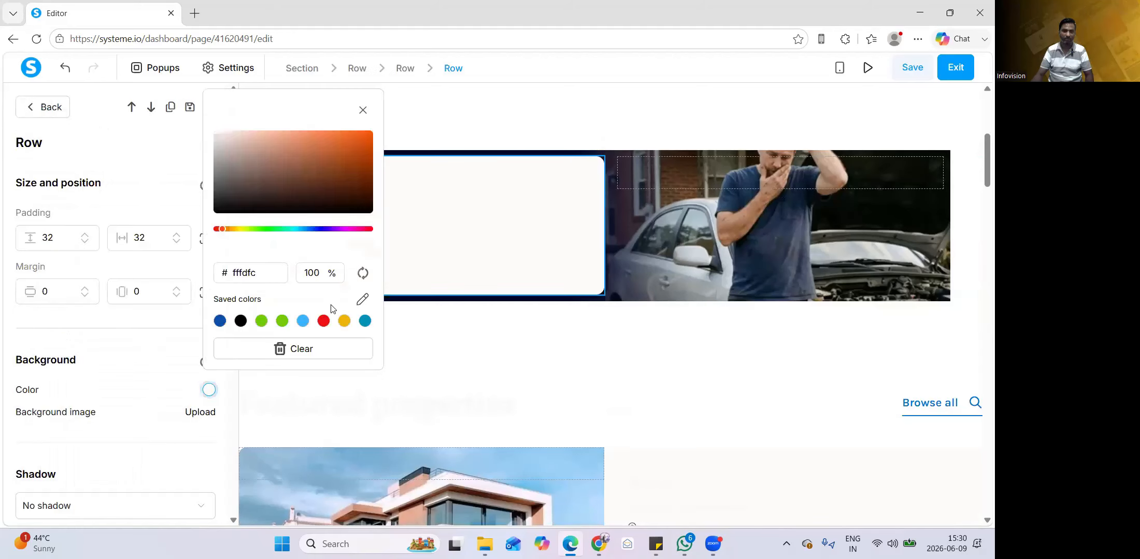
{"action": "left_click", "coordinate": [298, 354]}
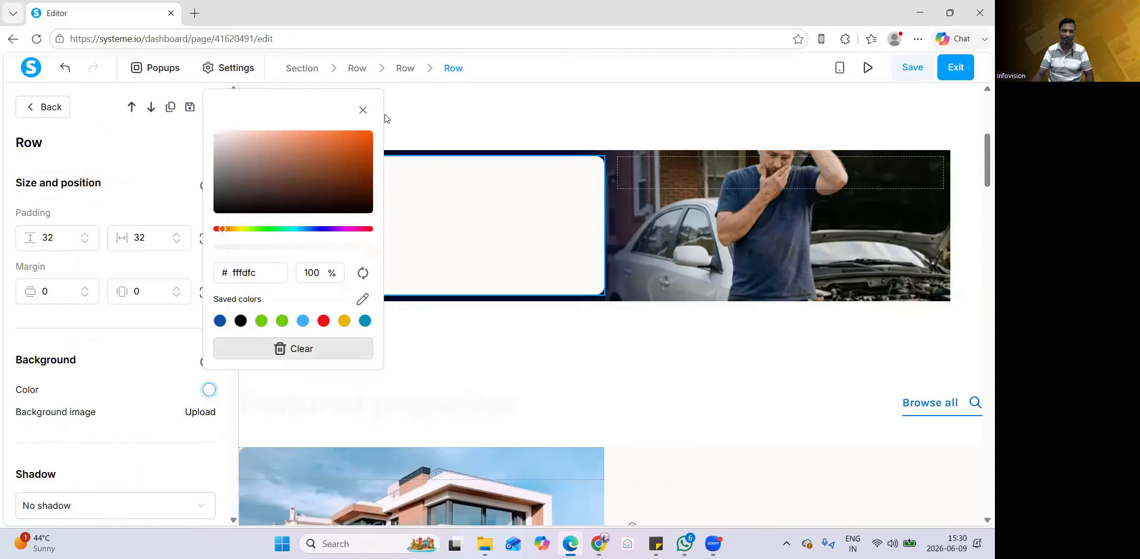
{"action": "left_click", "coordinate": [580, 195]}
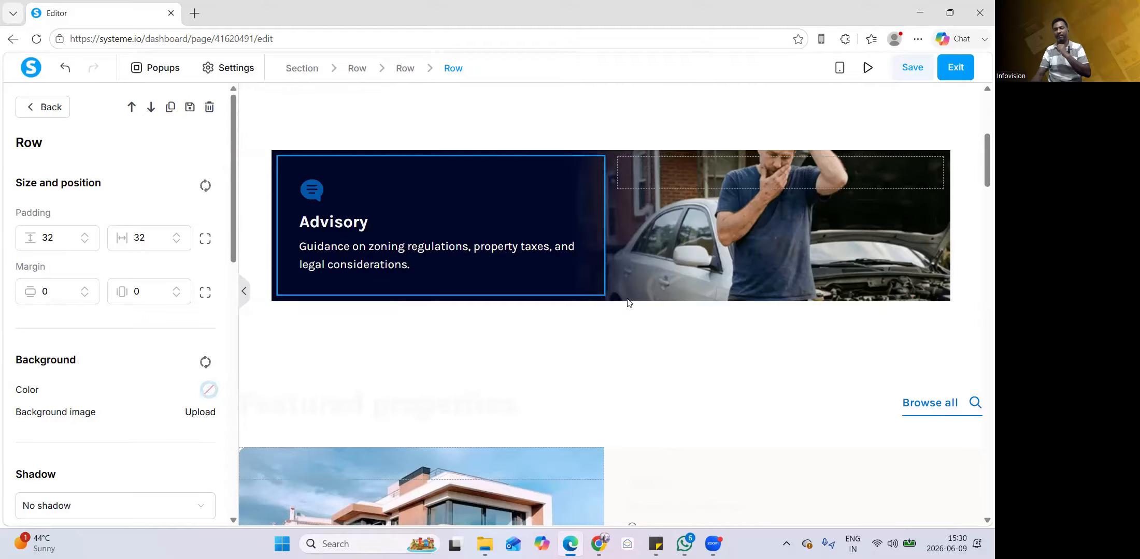
- Duplicate the Advisory row several times to lengthen the left column, and check the fixed background along the whole section
{"action": "left_click", "coordinate": [477, 341]}
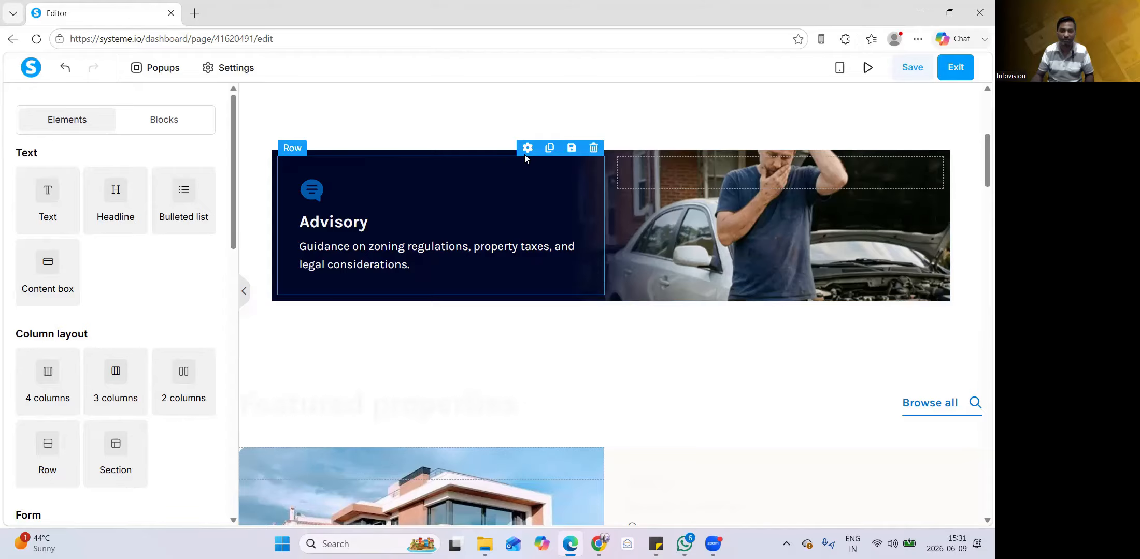
{"action": "left_click", "coordinate": [551, 149]}
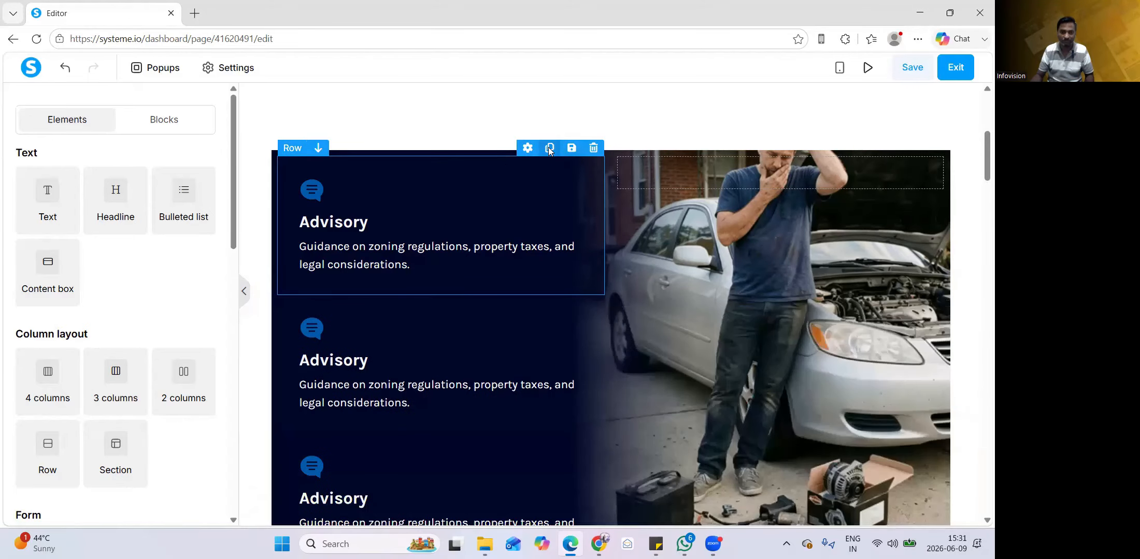
{"action": "scroll", "coordinate": [550, 290], "scroll_direction": "down", "scroll_amount": 2}
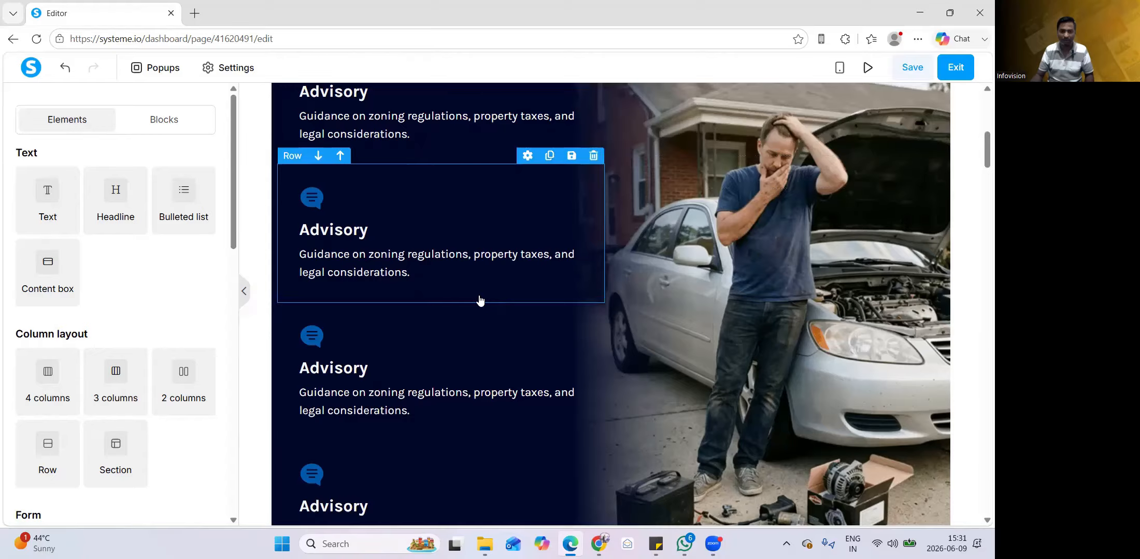
{"action": "scroll", "coordinate": [480, 301], "scroll_direction": "down", "scroll_amount": 15}
{"action": "scroll", "coordinate": [475, 287], "scroll_direction": "down", "scroll_amount": 10}
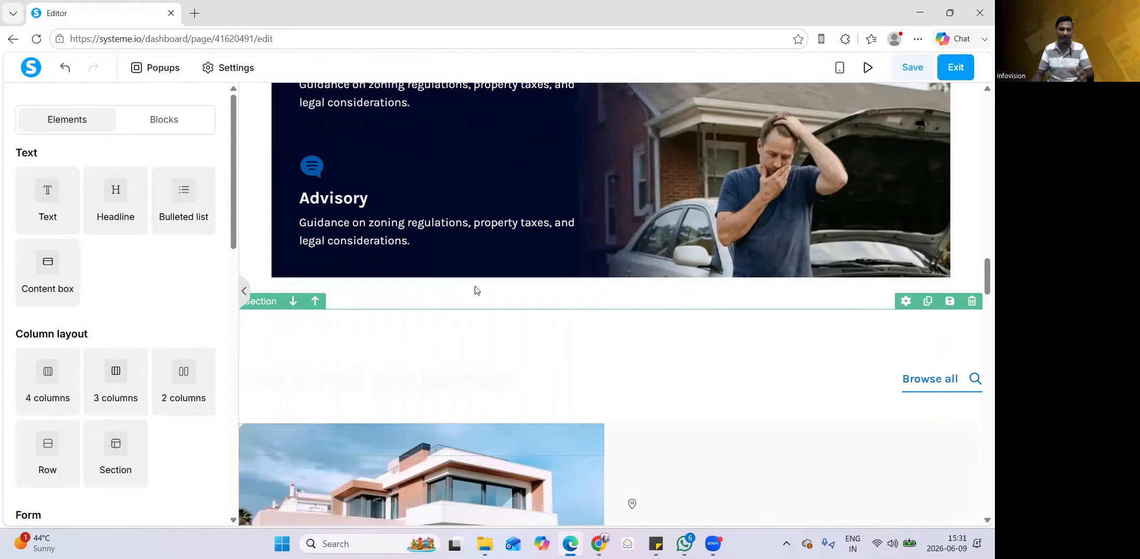
{"action": "scroll", "coordinate": [476, 286], "scroll_direction": "up", "scroll_amount": 18}
{"action": "scroll", "coordinate": [475, 286], "scroll_direction": "up", "scroll_amount": 10}
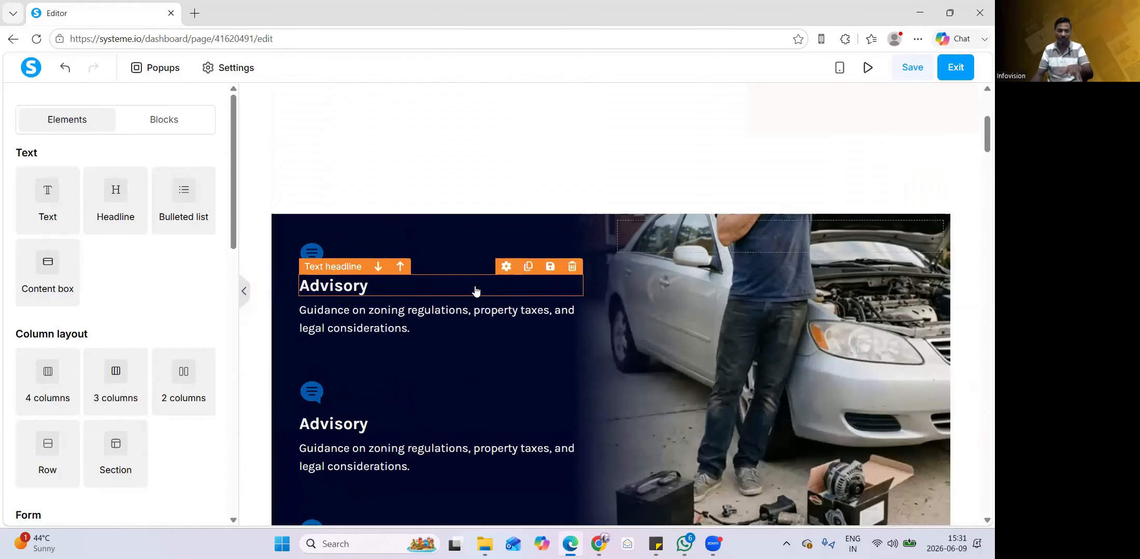
- Set the horizontal padding of the section around the Advisory rows to 200
{"action": "scroll", "coordinate": [249, 301], "scroll_direction": "down", "scroll_amount": 3}
{"action": "left_click", "coordinate": [243, 294]}
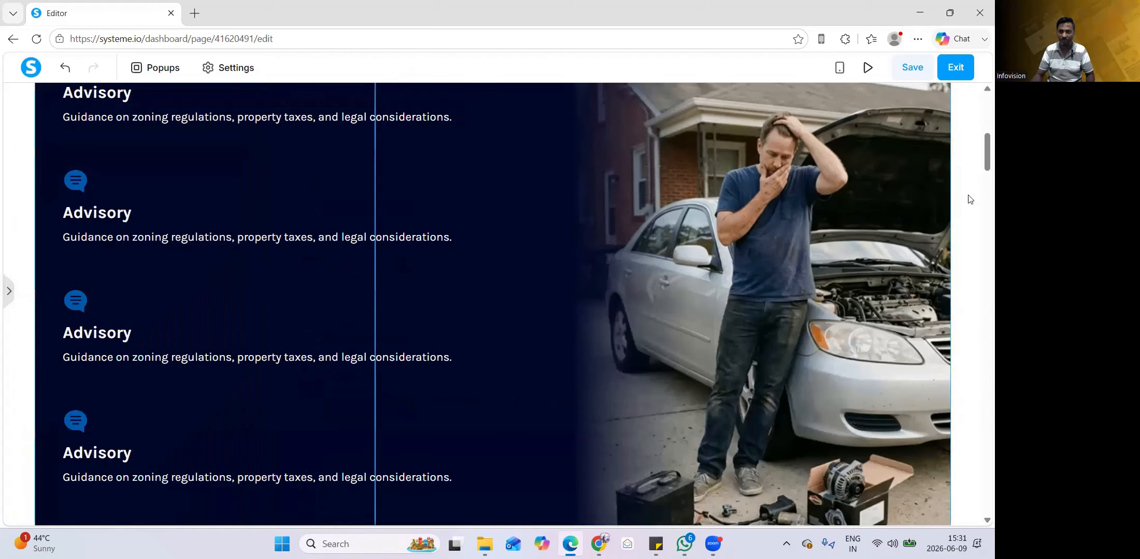
{"action": "left_click", "coordinate": [980, 220]}
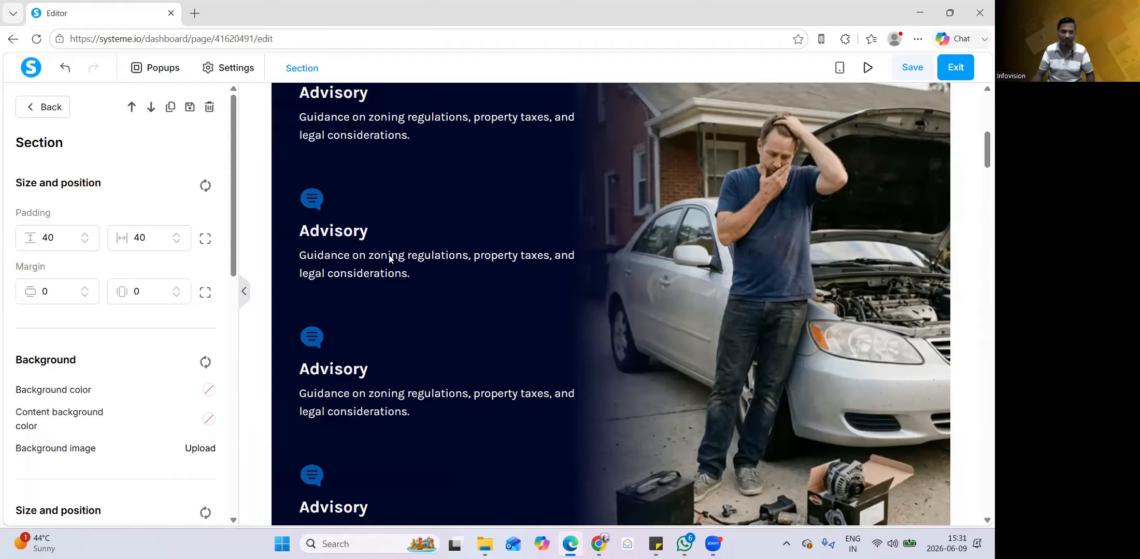
{"action": "double_click", "coordinate": [136, 238]}
{"action": "type", "text": "200"}
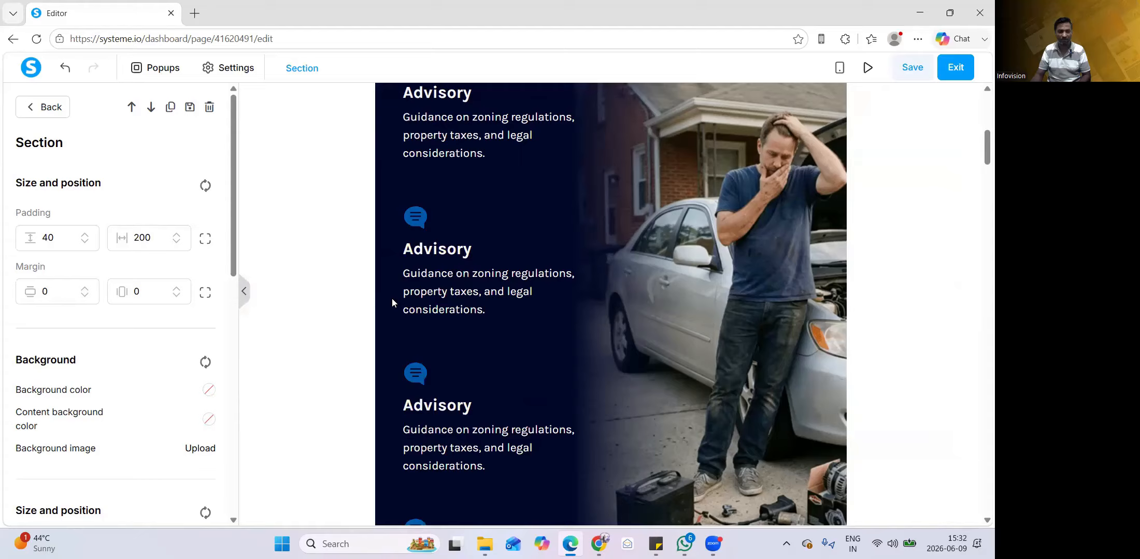
{"action": "left_click", "coordinate": [244, 291]}
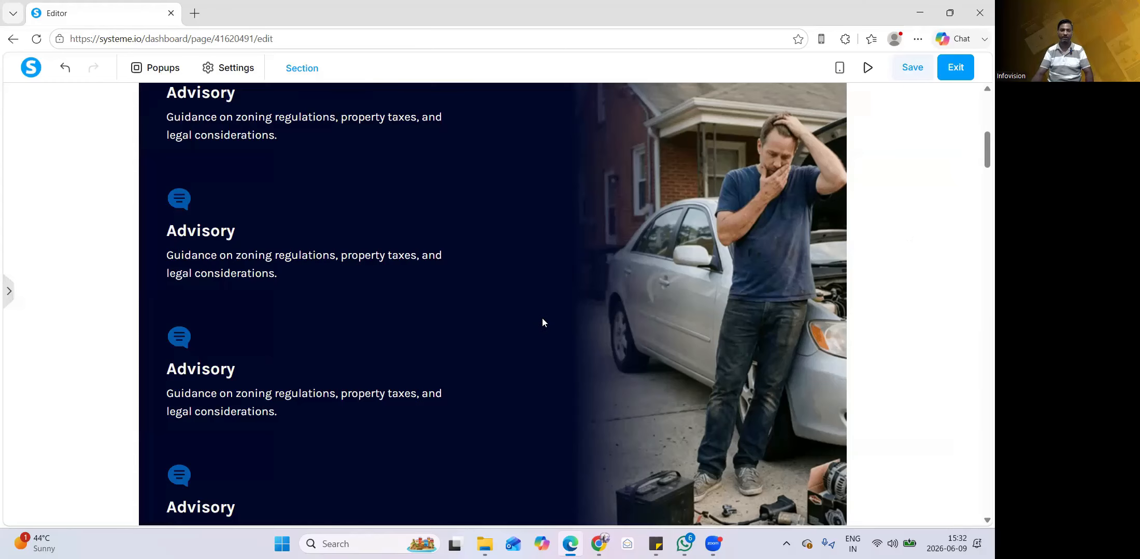
- Save the page and preview it in the browser, then close the preview
{"action": "left_click", "coordinate": [907, 70]}
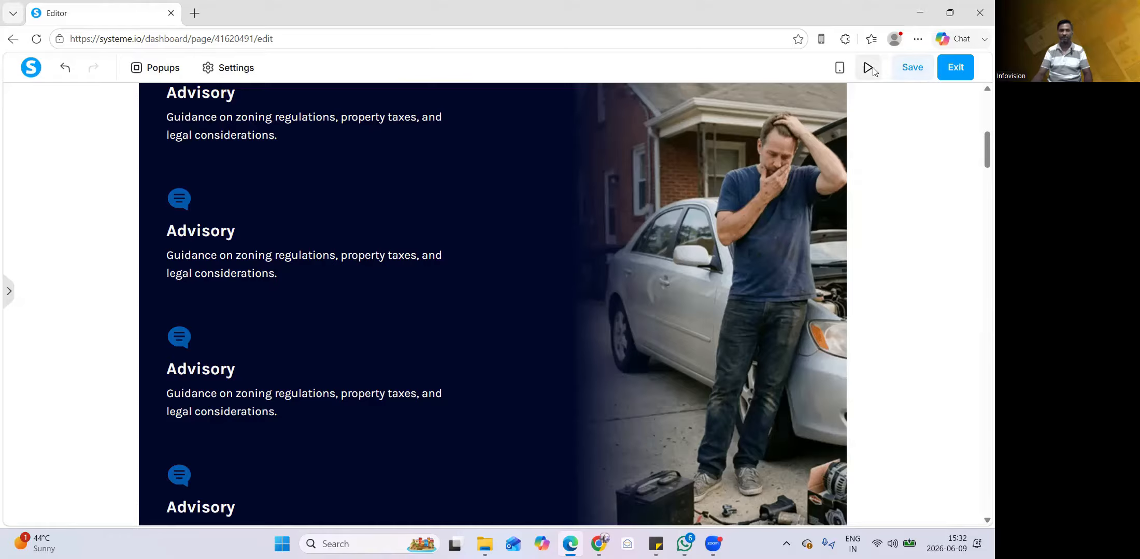
{"action": "left_click", "coordinate": [870, 68]}
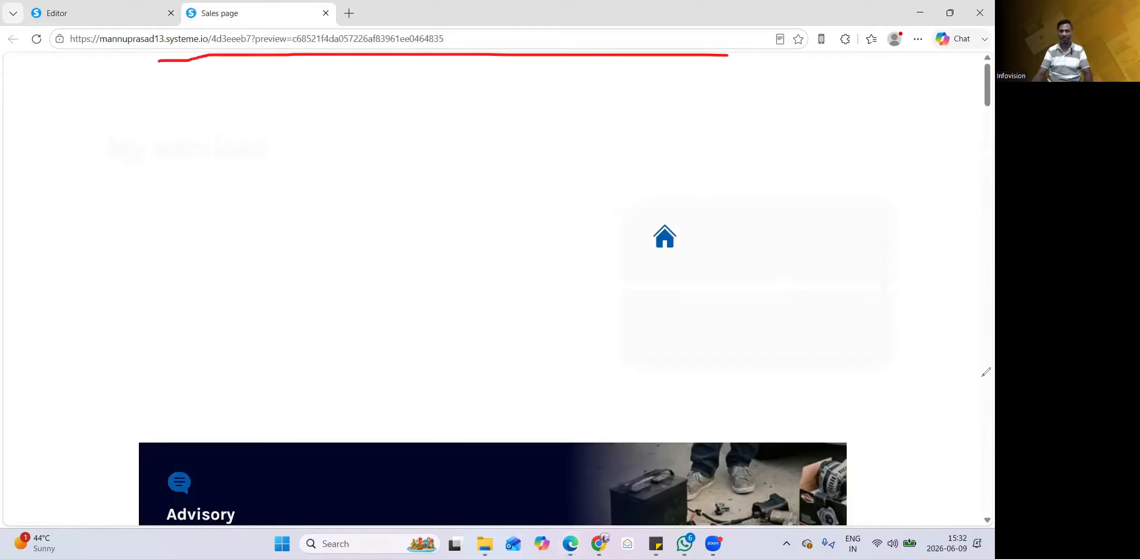
{"action": "left_click_drag", "start_coordinate": [155, 61], "coordinate": [606, 38]}
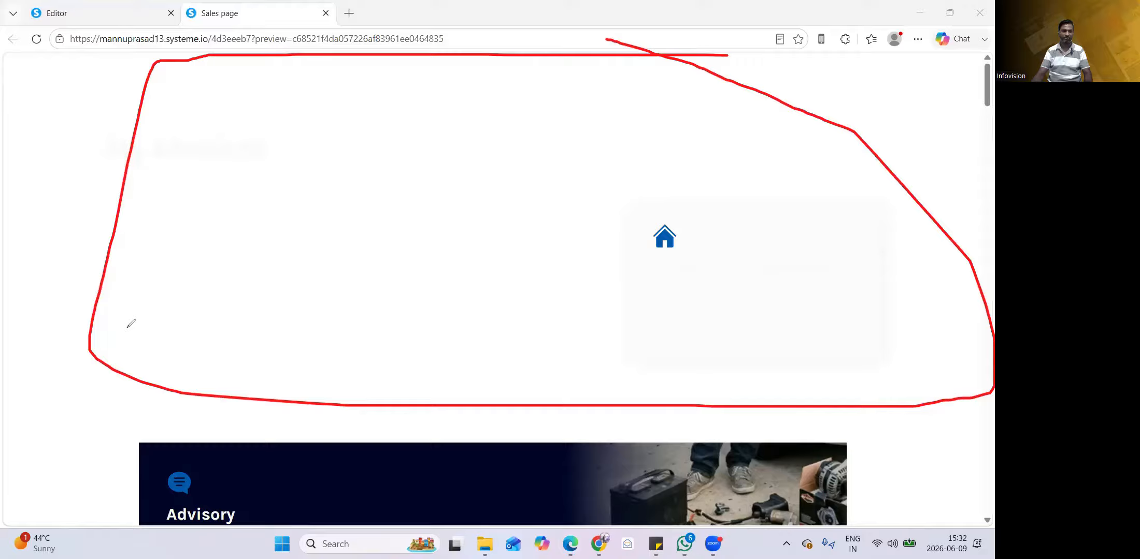
{"action": "key", "text": "Escape"}
{"action": "left_click", "coordinate": [325, 13]}
- Set the background color of the My services section to the saved blue 0a50ad
{"action": "scroll", "coordinate": [90, 239], "scroll_direction": "up", "scroll_amount": 8}
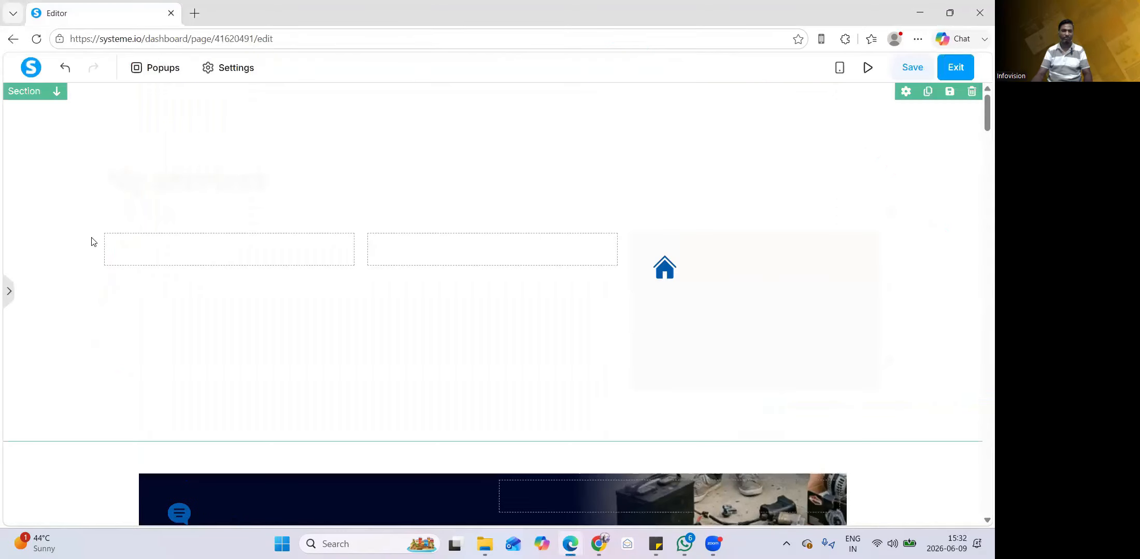
{"action": "left_click", "coordinate": [13, 128]}
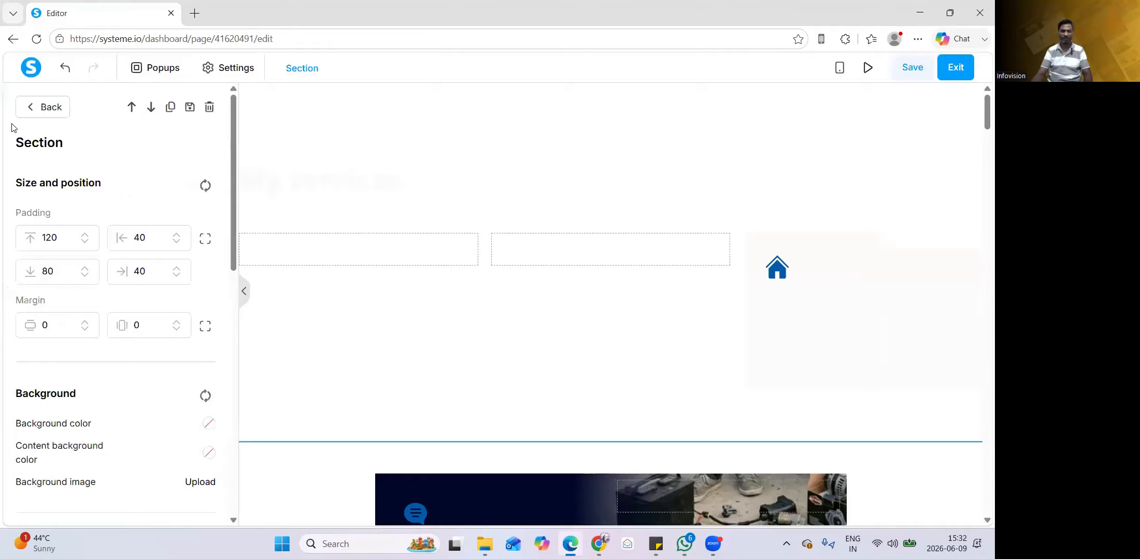
{"action": "left_click", "coordinate": [207, 424]}
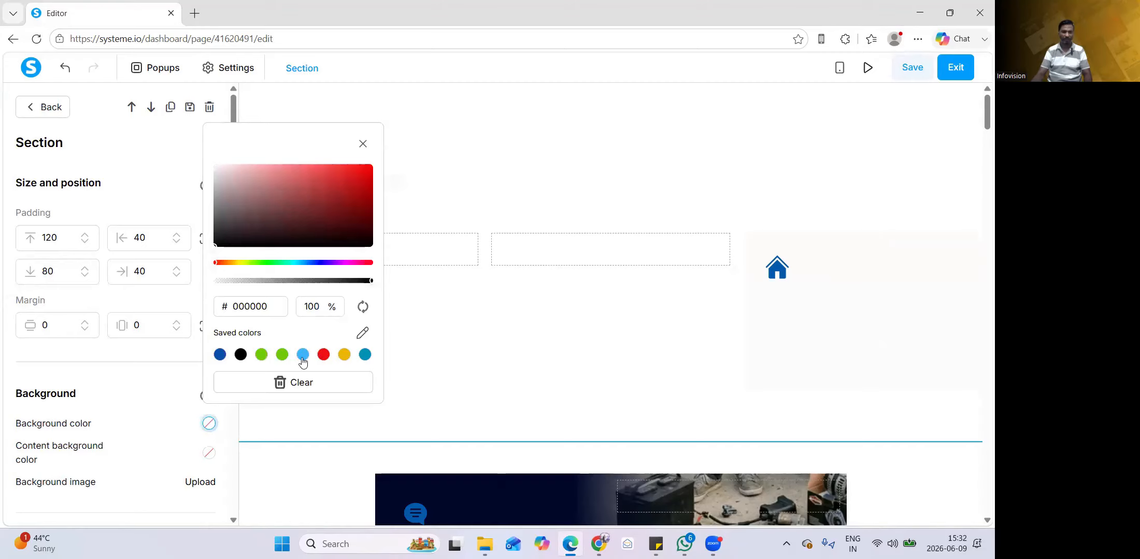
{"action": "left_click", "coordinate": [220, 355]}
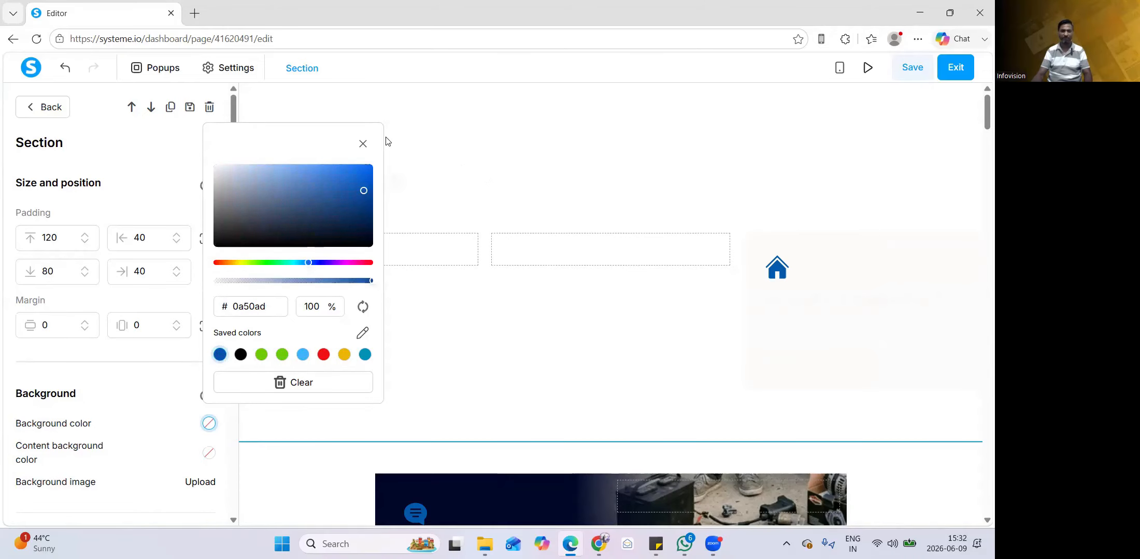
{"action": "left_click", "coordinate": [548, 149]}
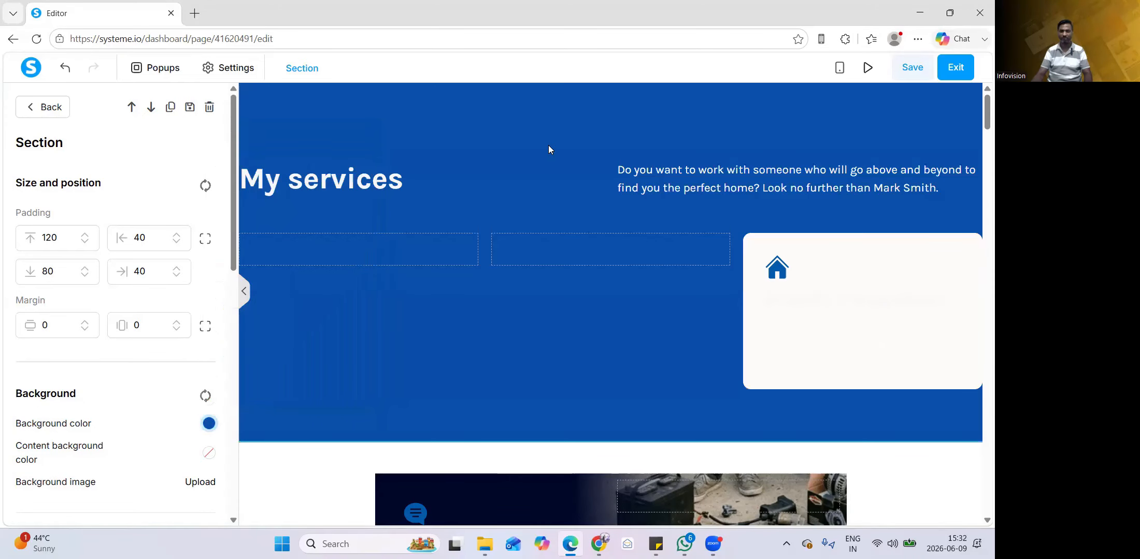
- Save the page and open its preview in the browser
{"action": "left_click", "coordinate": [913, 68]}
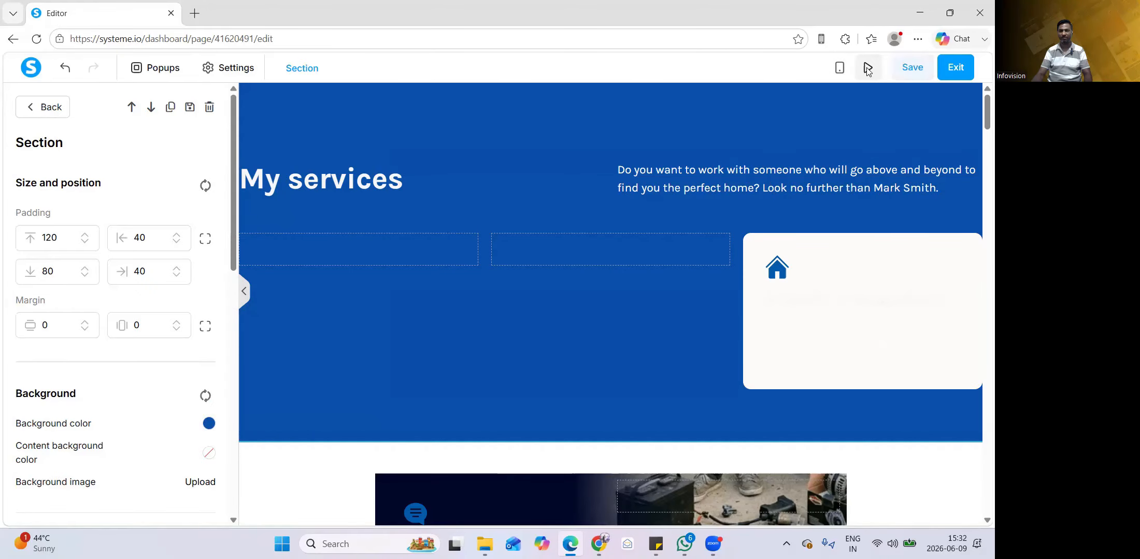
{"action": "left_click", "coordinate": [864, 70]}
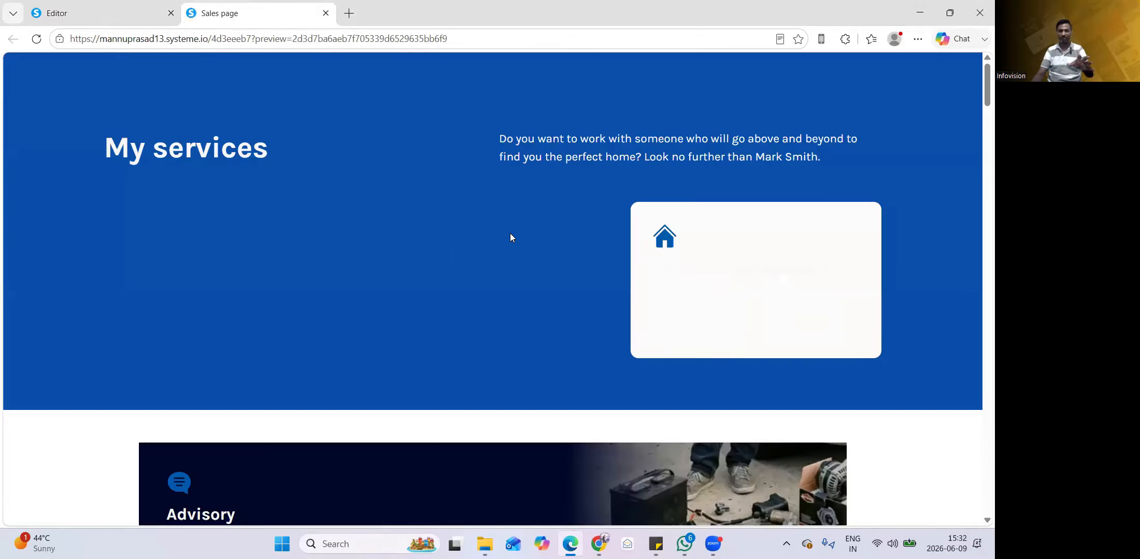
- Examine in the preview how the fixed background photo behaves behind the Advisory rows along the whole section
{"action": "scroll", "coordinate": [510, 238], "scroll_direction": "down", "scroll_amount": 2}
{"action": "scroll", "coordinate": [725, 228], "scroll_direction": "down", "scroll_amount": 4}
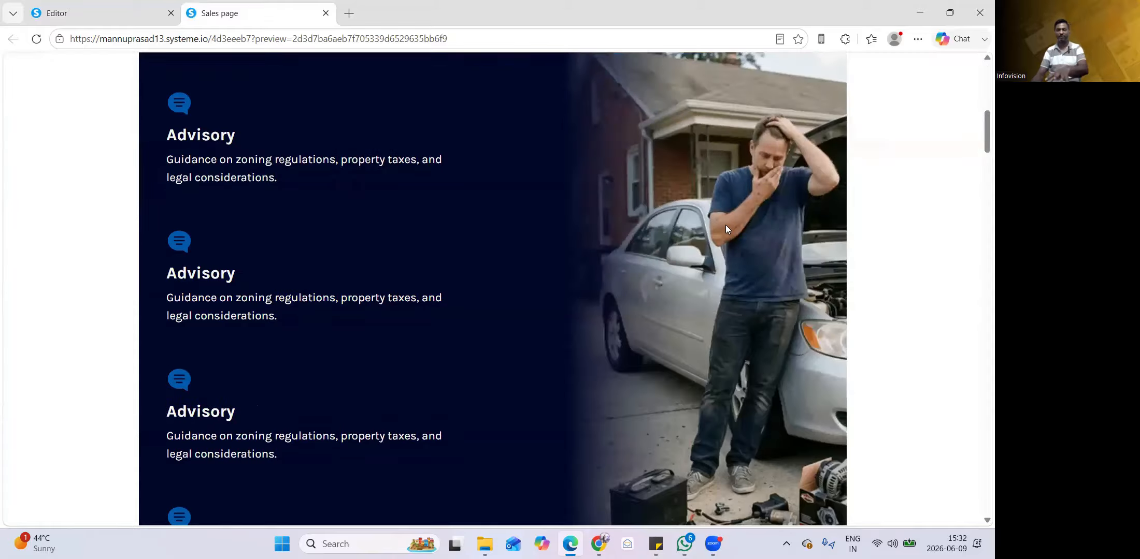
{"action": "scroll", "coordinate": [726, 228], "scroll_direction": "up", "scroll_amount": 1}
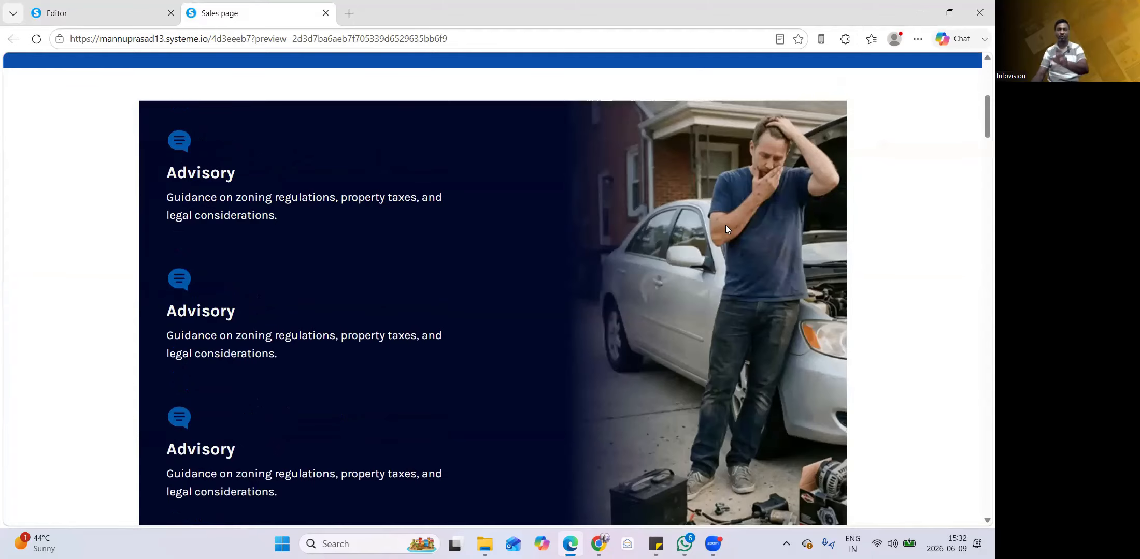
{"action": "scroll", "coordinate": [726, 227], "scroll_direction": "down", "scroll_amount": 1}
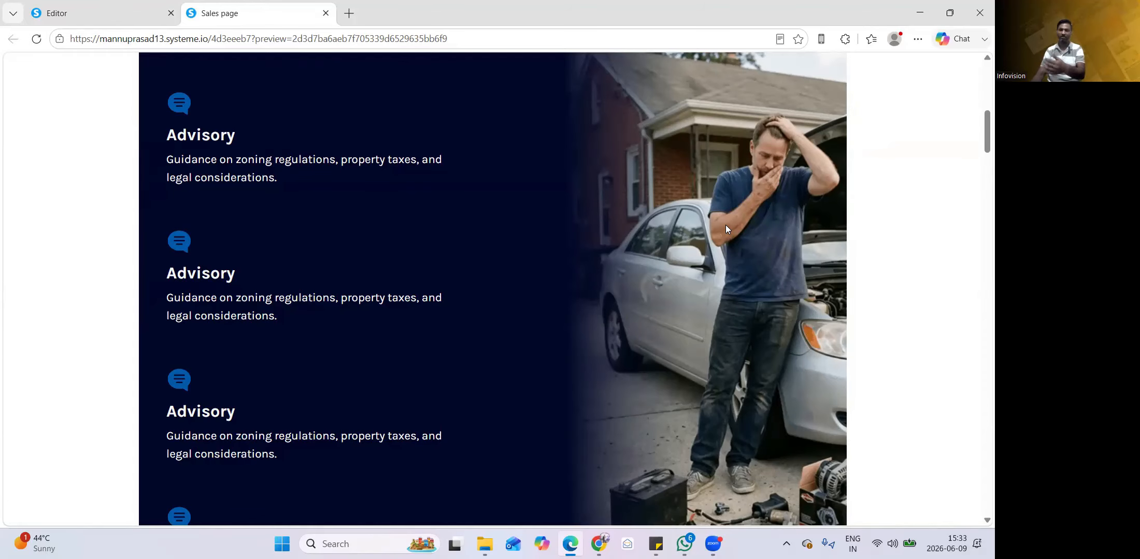
{"action": "scroll", "coordinate": [570, 261], "scroll_direction": "down", "scroll_amount": 5}
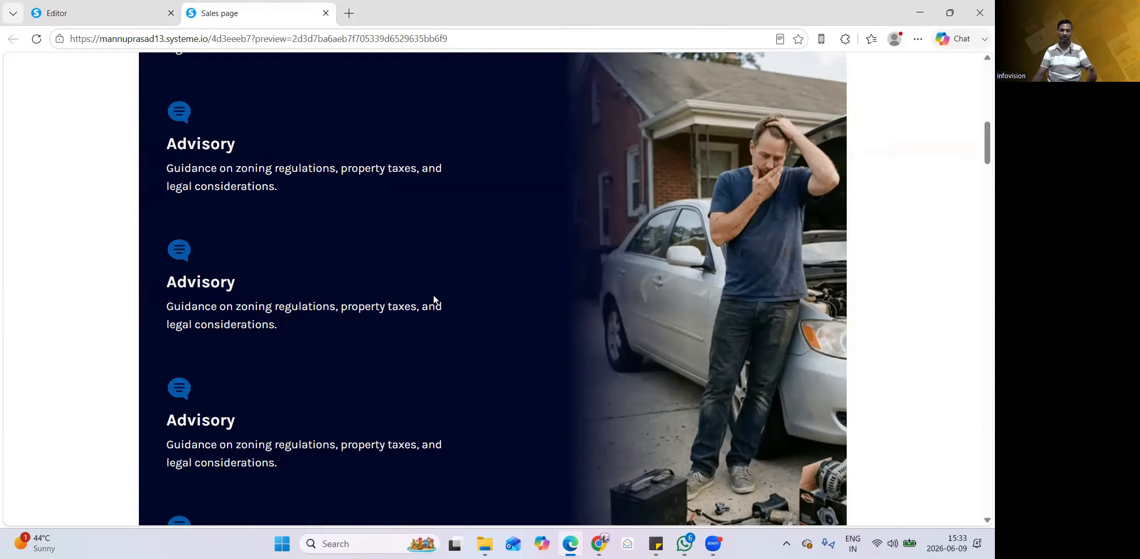
{"action": "scroll", "coordinate": [433, 299], "scroll_direction": "down", "scroll_amount": 1}
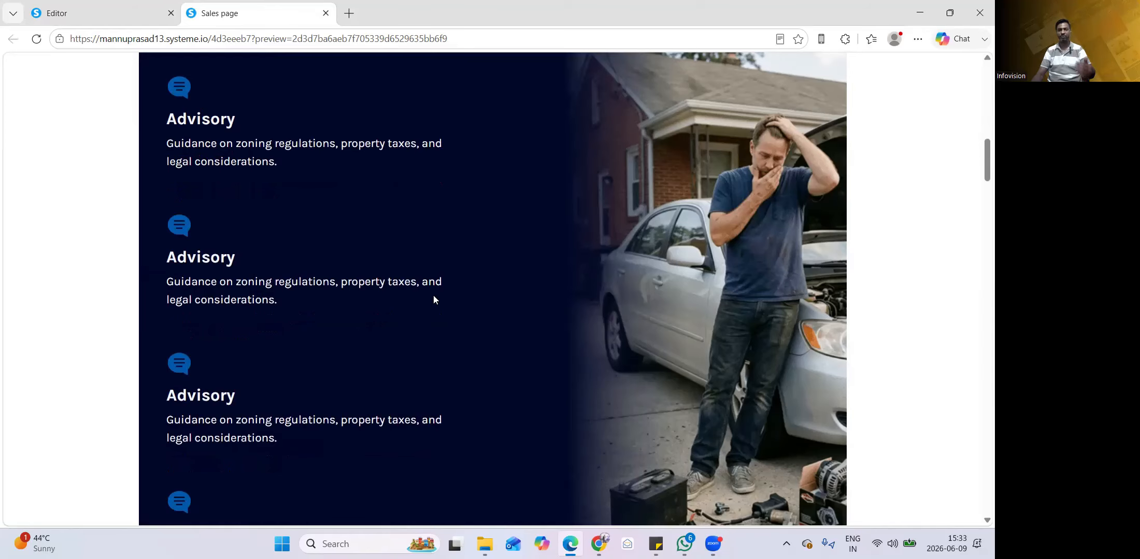
{"action": "scroll", "coordinate": [434, 300], "scroll_direction": "down", "scroll_amount": 1}
{"action": "scroll", "coordinate": [676, 315], "scroll_direction": "down", "scroll_amount": 1}
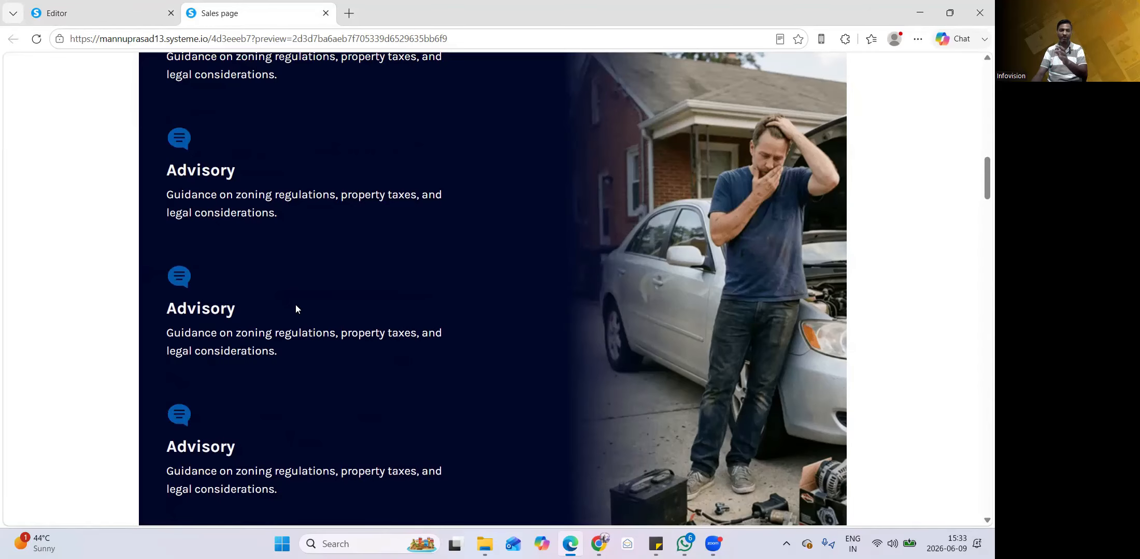
{"action": "scroll", "coordinate": [584, 291], "scroll_direction": "down", "scroll_amount": 1}
{"action": "scroll", "coordinate": [610, 287], "scroll_direction": "down", "scroll_amount": 1}
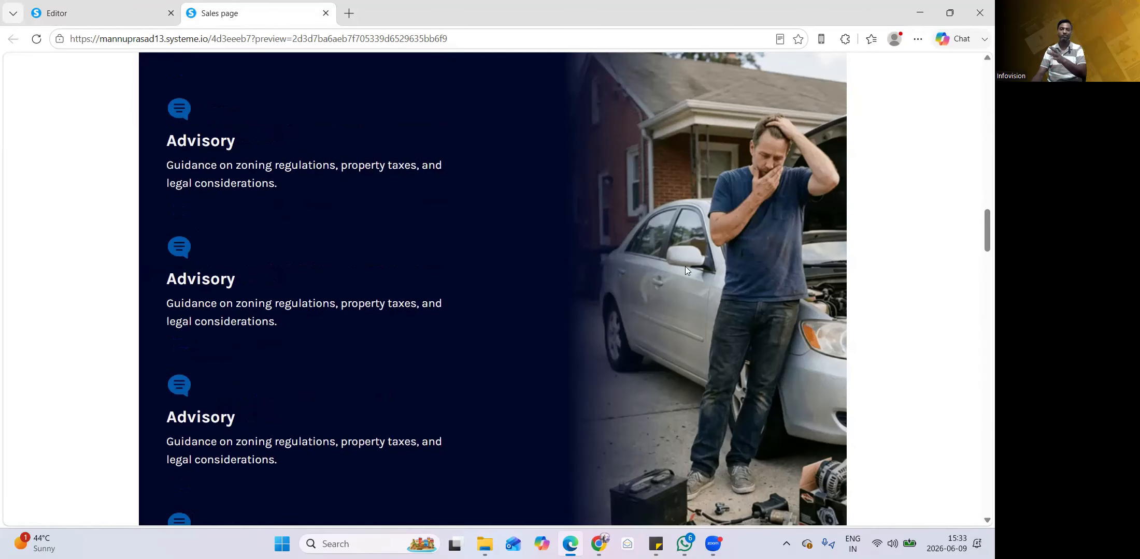
{"action": "scroll", "coordinate": [691, 265], "scroll_direction": "down", "scroll_amount": 1}
{"action": "scroll", "coordinate": [692, 266], "scroll_direction": "up", "scroll_amount": 5}
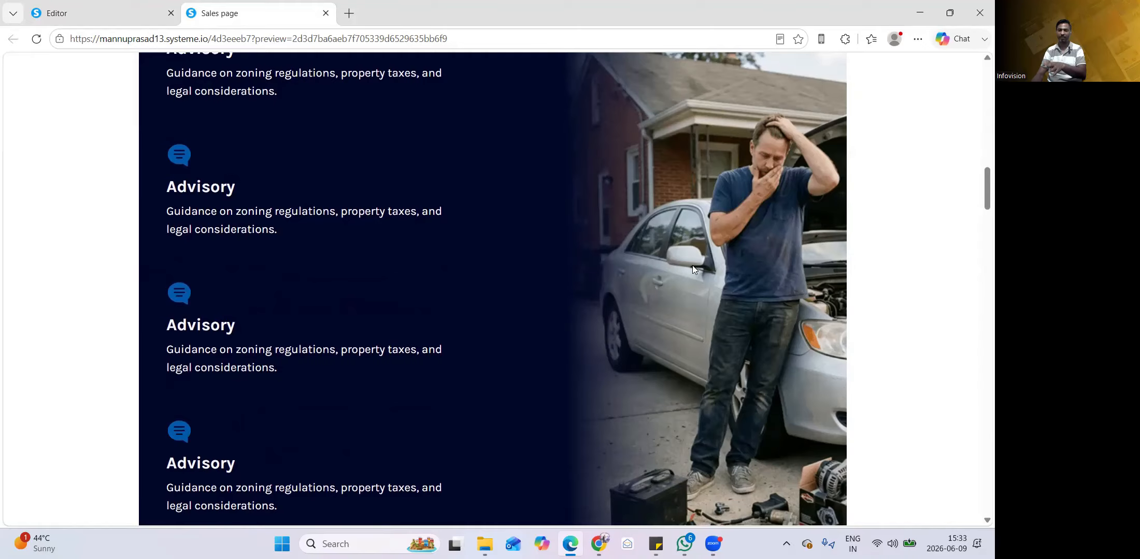
{"action": "scroll", "coordinate": [692, 269], "scroll_direction": "down", "scroll_amount": 7}
{"action": "scroll", "coordinate": [693, 269], "scroll_direction": "up", "scroll_amount": 2}
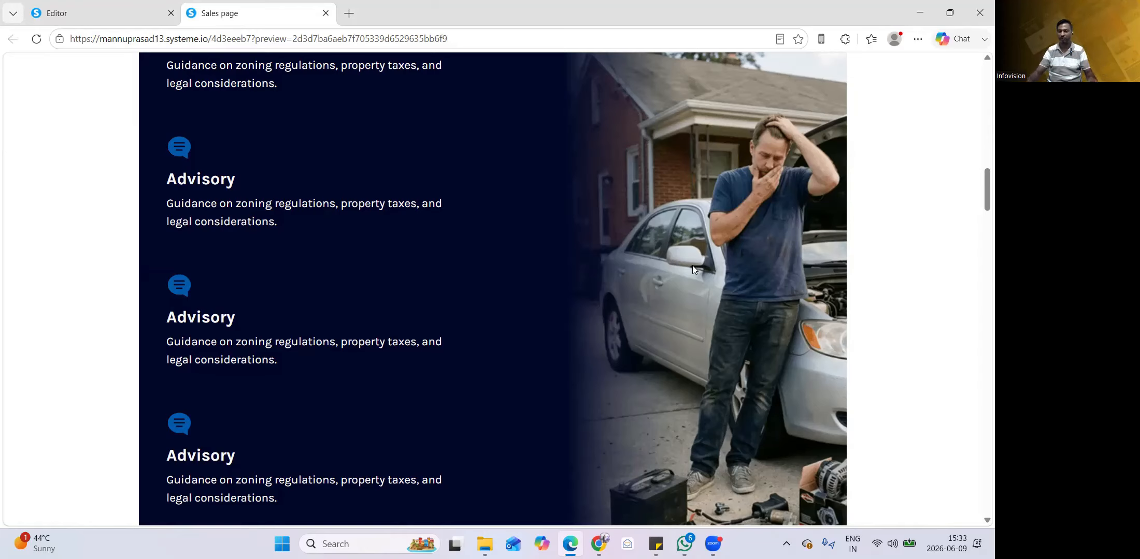
{"action": "scroll", "coordinate": [518, 261], "scroll_direction": "down", "scroll_amount": 2}
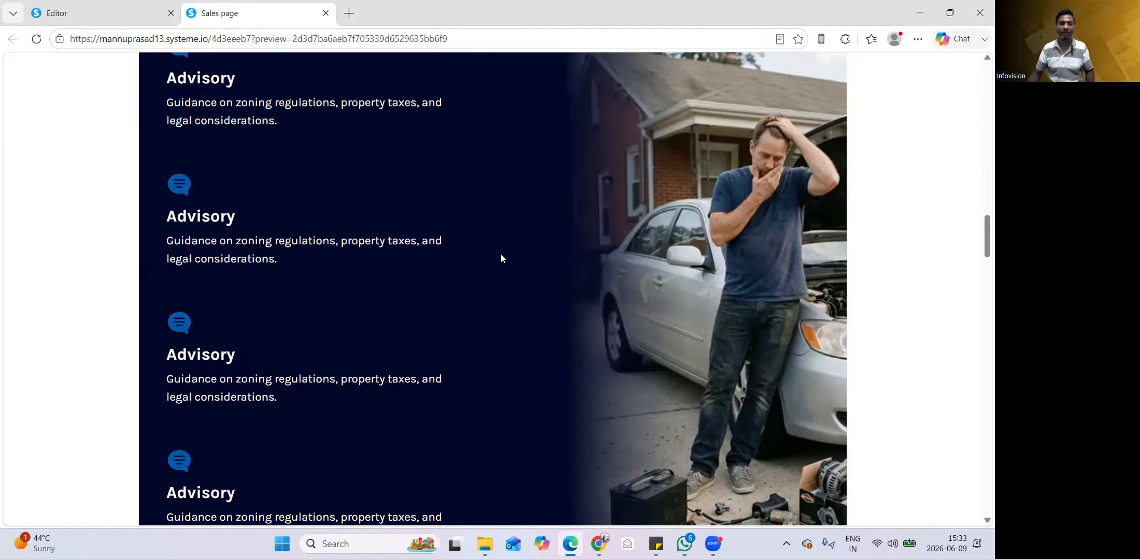
{"action": "scroll", "coordinate": [501, 258], "scroll_direction": "up", "scroll_amount": 5}
{"action": "scroll", "coordinate": [501, 259], "scroll_direction": "up", "scroll_amount": 1}
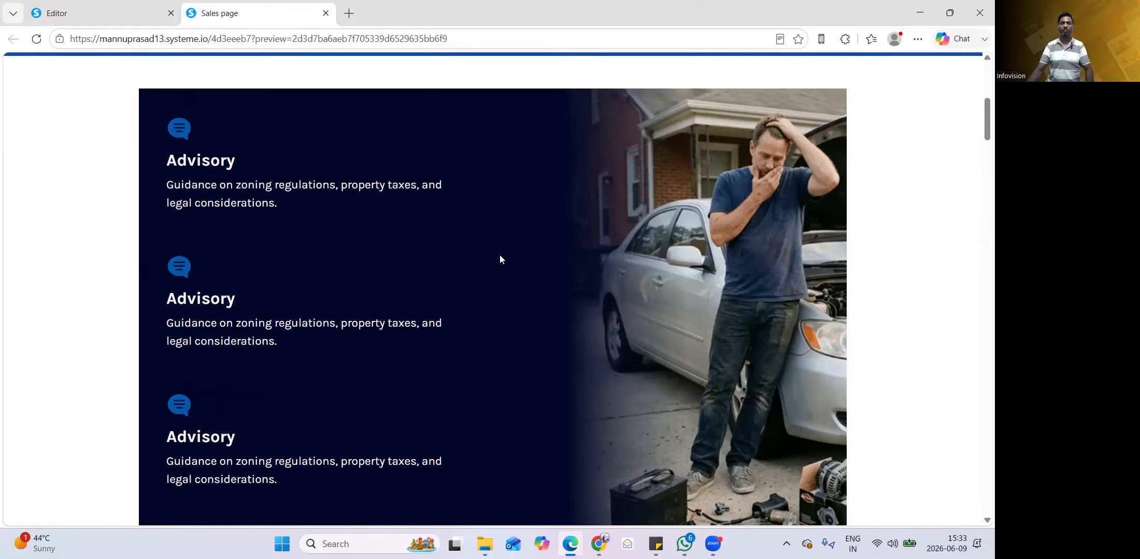
{"action": "scroll", "coordinate": [500, 259], "scroll_direction": "down", "scroll_amount": 2}
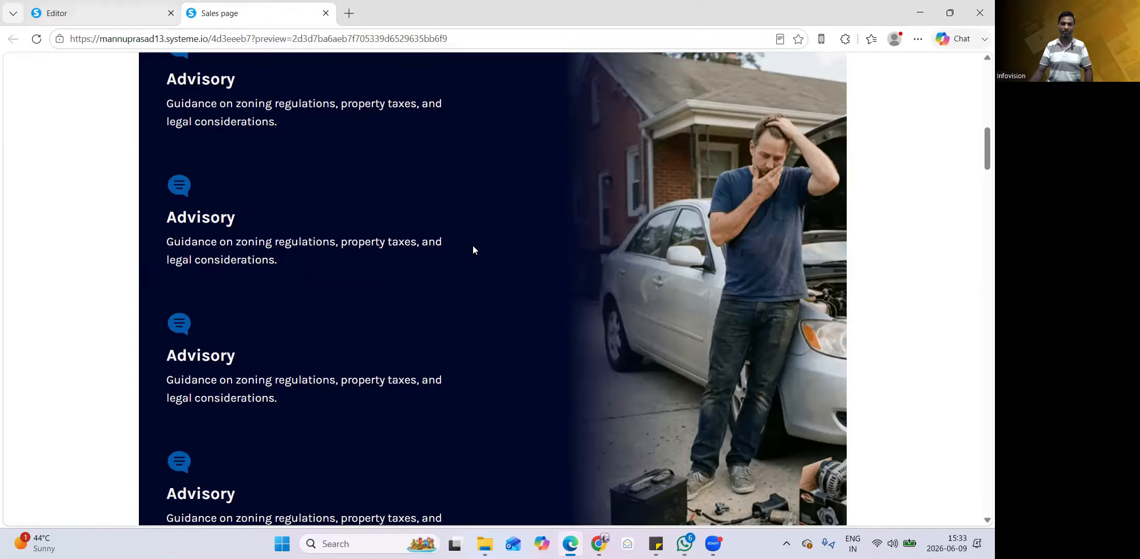
{"action": "scroll", "coordinate": [473, 250], "scroll_direction": "down", "scroll_amount": 2}
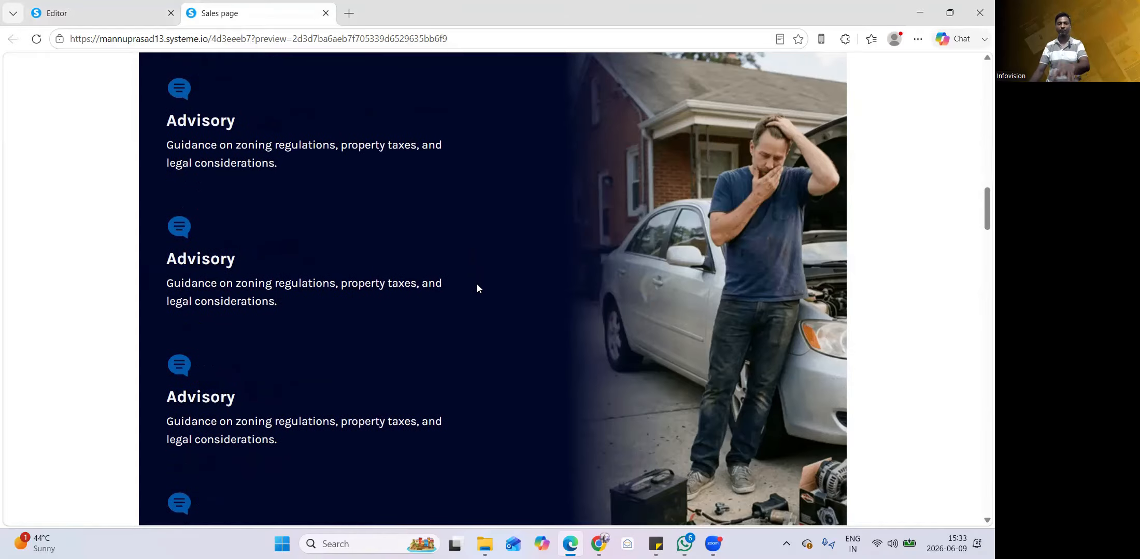
{"action": "scroll", "coordinate": [477, 289], "scroll_direction": "down", "scroll_amount": 2}
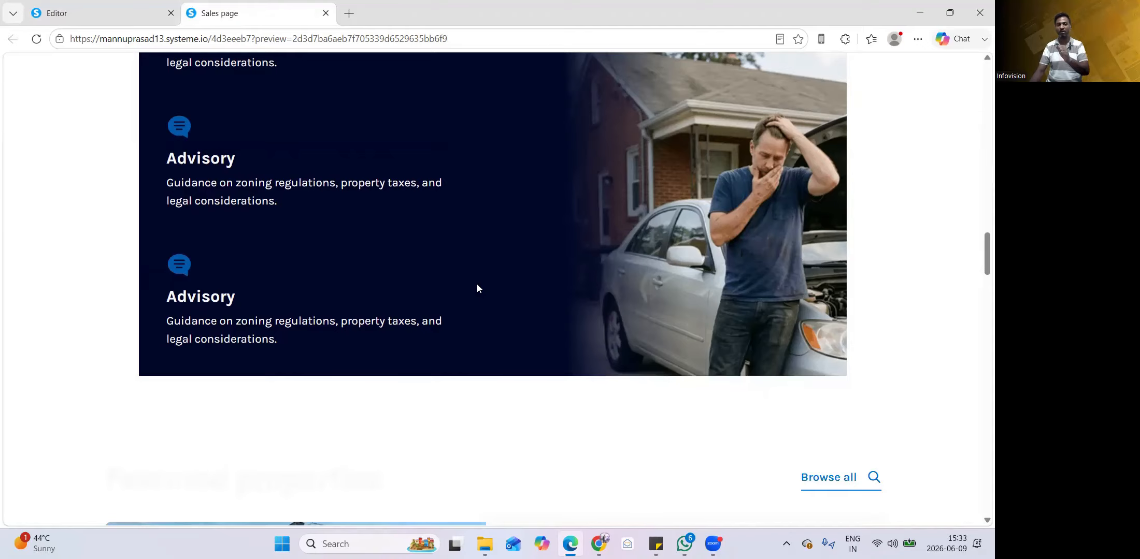
{"action": "scroll", "coordinate": [477, 289], "scroll_direction": "up", "scroll_amount": 2}
{"action": "scroll", "coordinate": [477, 288], "scroll_direction": "up", "scroll_amount": 1}
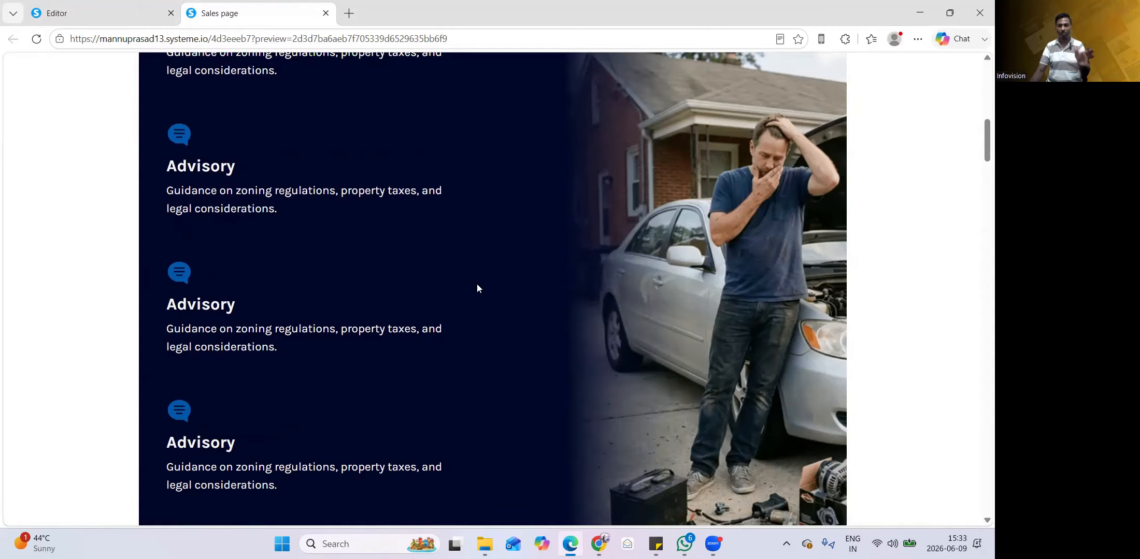
{"action": "scroll", "coordinate": [478, 289], "scroll_direction": "up", "scroll_amount": 7}
{"action": "scroll", "coordinate": [477, 289], "scroll_direction": "down", "scroll_amount": 6}
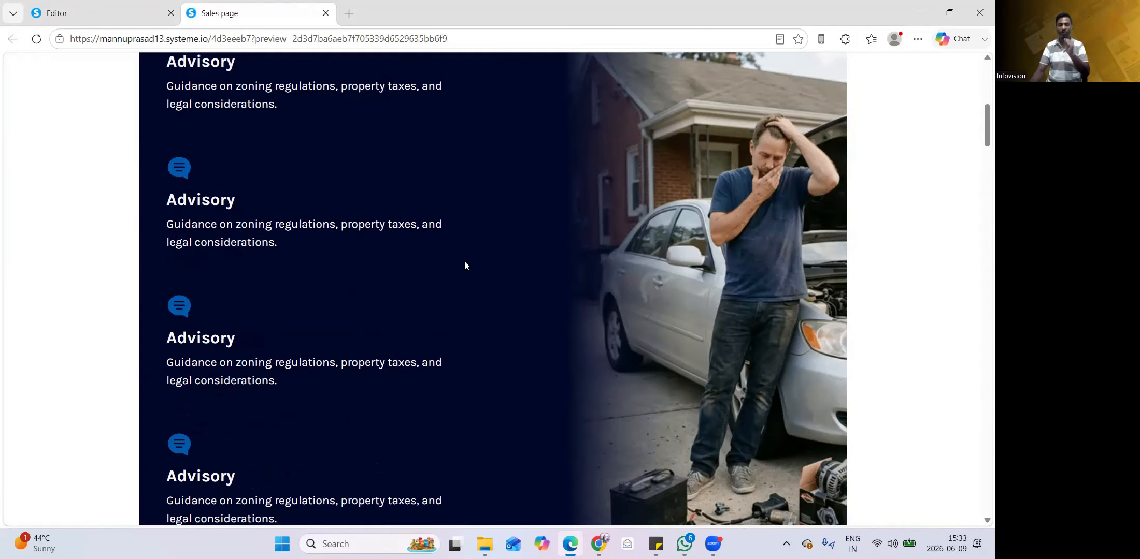
- Return to the editor and set the horizontal padding of the section around the Advisory rows to 40
{"action": "left_click", "coordinate": [123, 15]}
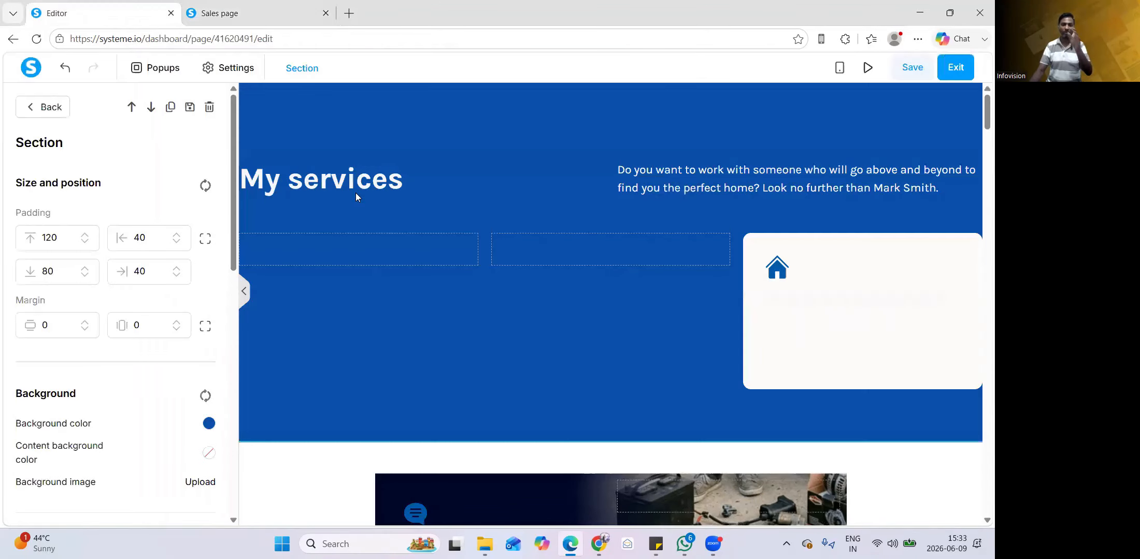
{"action": "scroll", "coordinate": [663, 226], "scroll_direction": "down", "scroll_amount": 8}
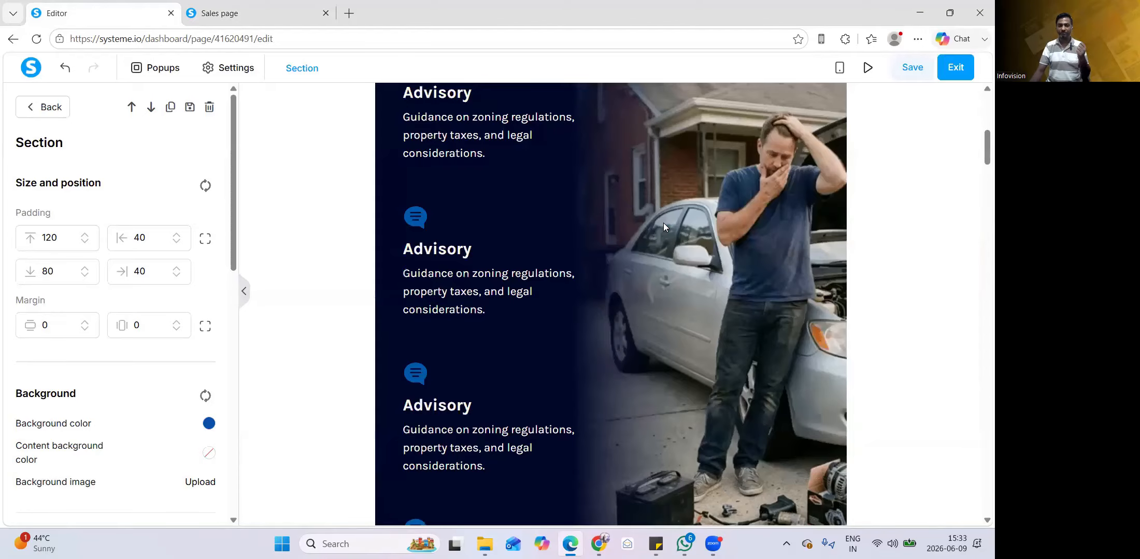
{"action": "scroll", "coordinate": [533, 198], "scroll_direction": "up", "scroll_amount": 3}
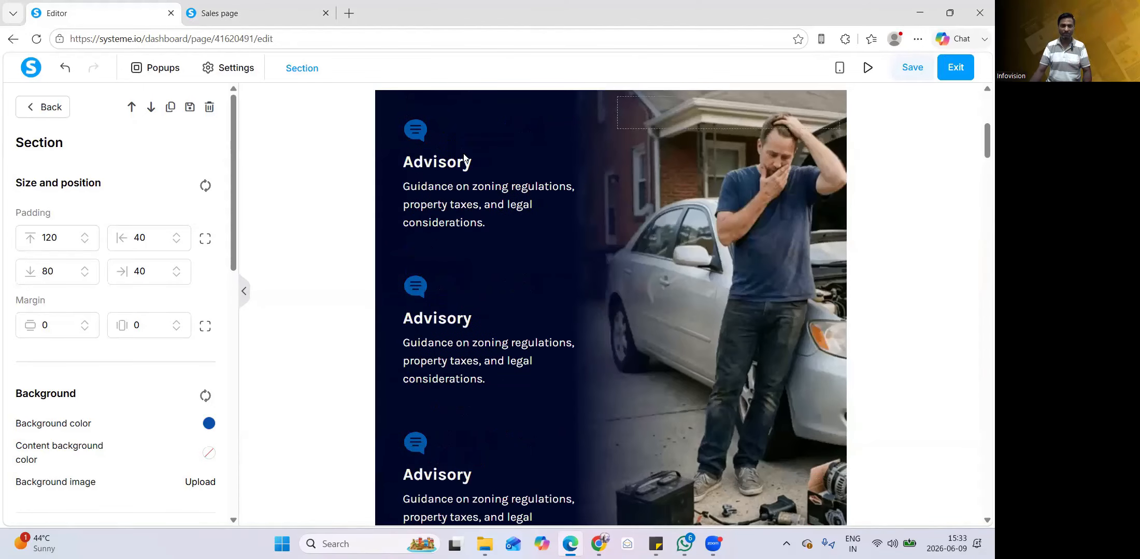
{"action": "left_click", "coordinate": [346, 193]}
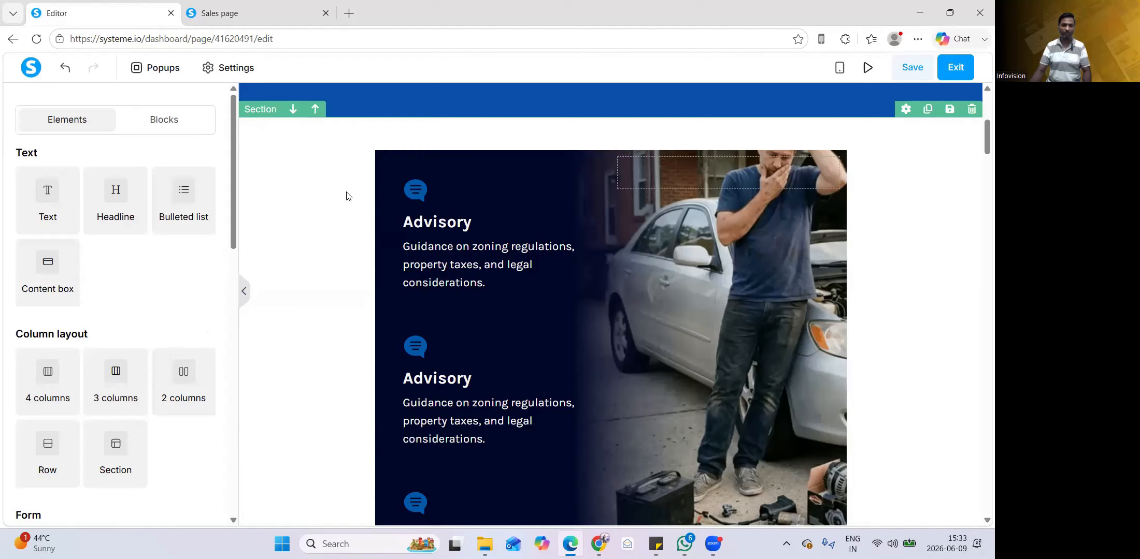
{"action": "left_click", "coordinate": [346, 196]}
{"action": "left_click", "coordinate": [303, 244]}
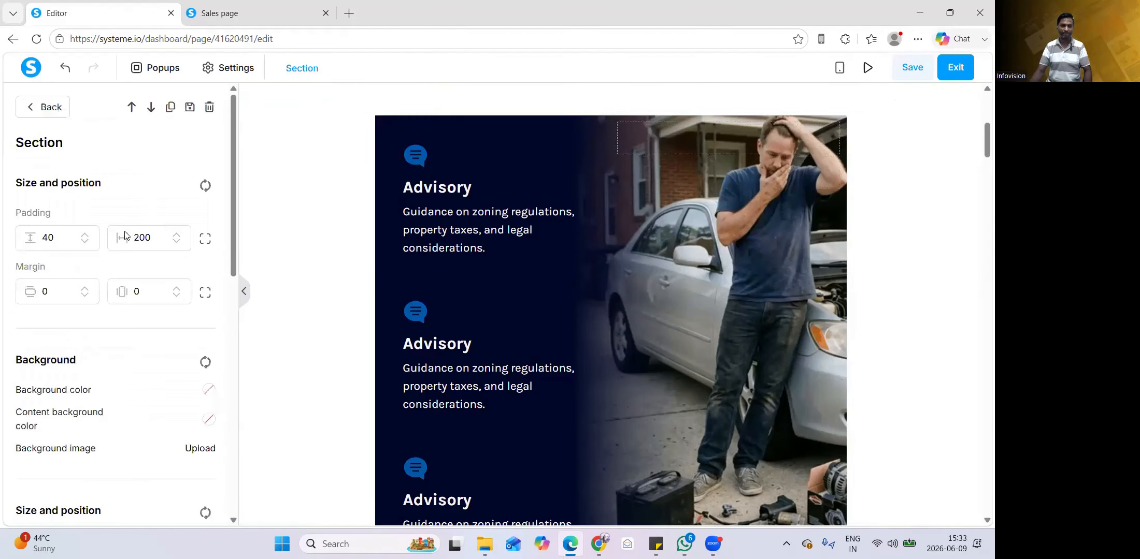
{"action": "left_click", "coordinate": [124, 236]}
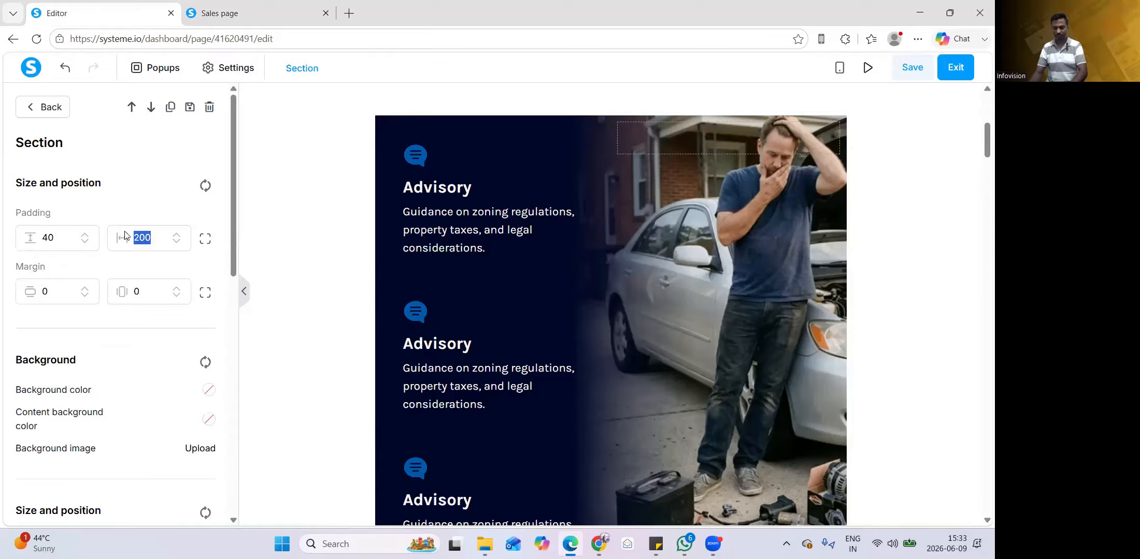
{"action": "type", "text": "40"}
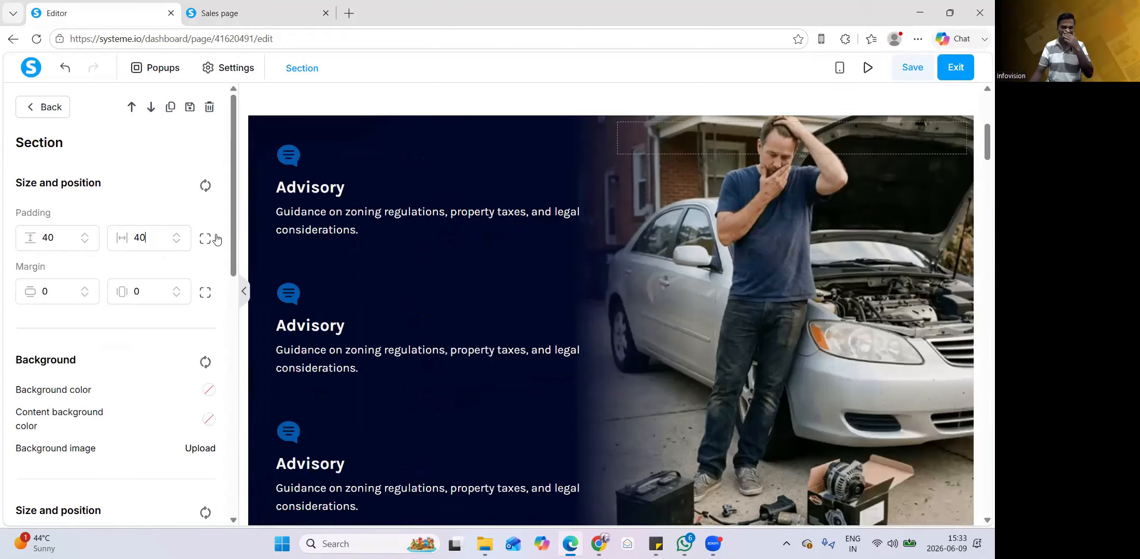
- Delete the background image from the row that holds the Advisory items
{"action": "left_click", "coordinate": [332, 124]}
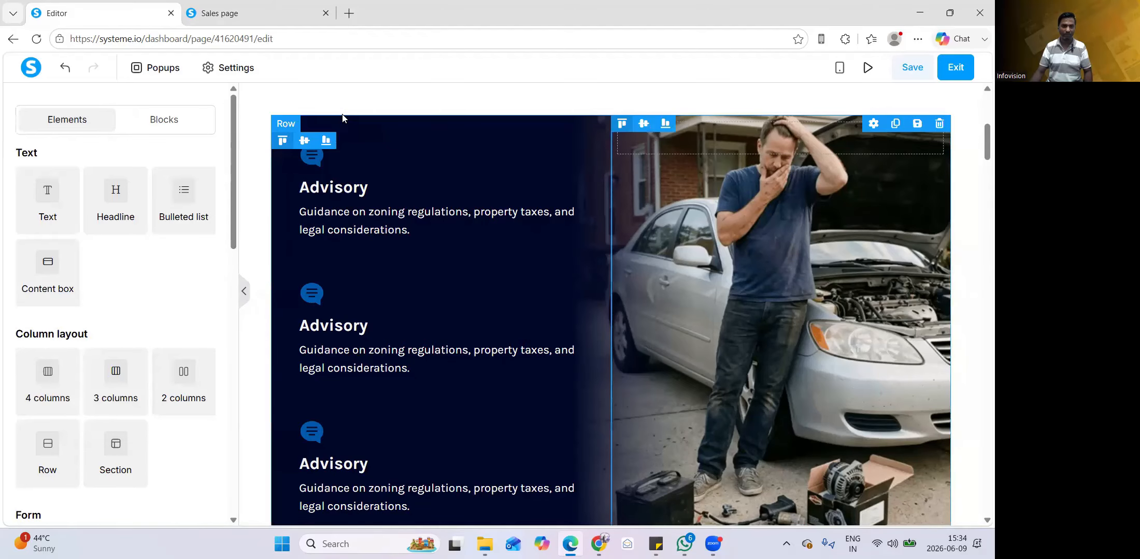
{"action": "left_click", "coordinate": [342, 118]}
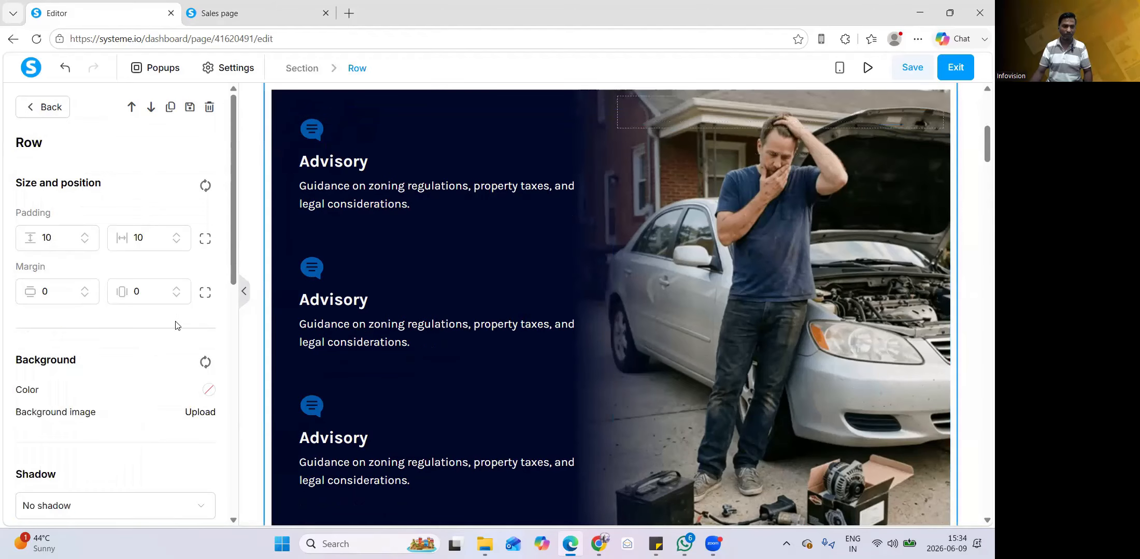
{"action": "left_click", "coordinate": [328, 99]}
{"action": "left_click", "coordinate": [329, 97]}
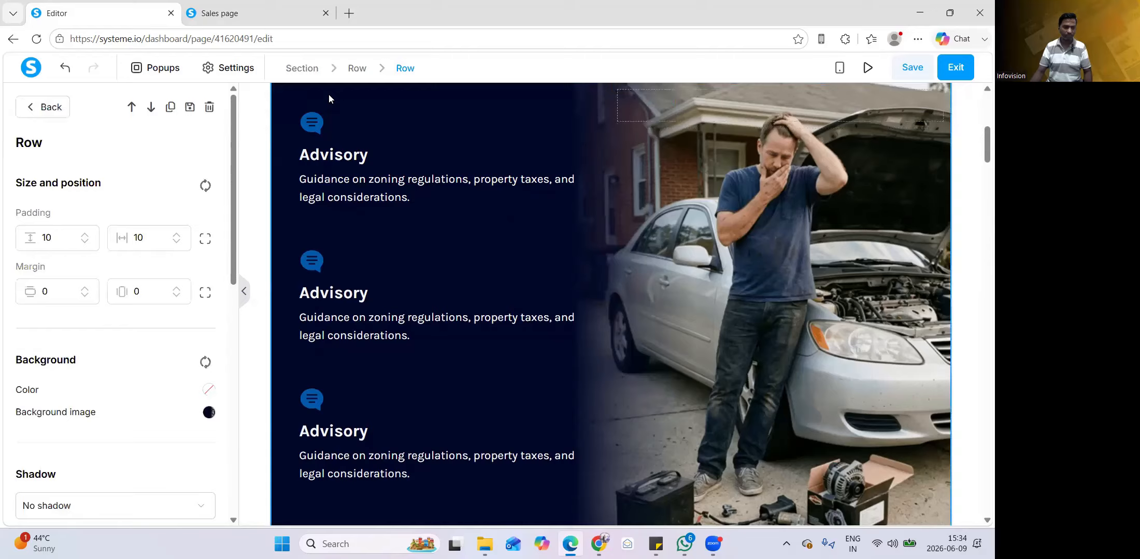
{"action": "left_click", "coordinate": [209, 412]}
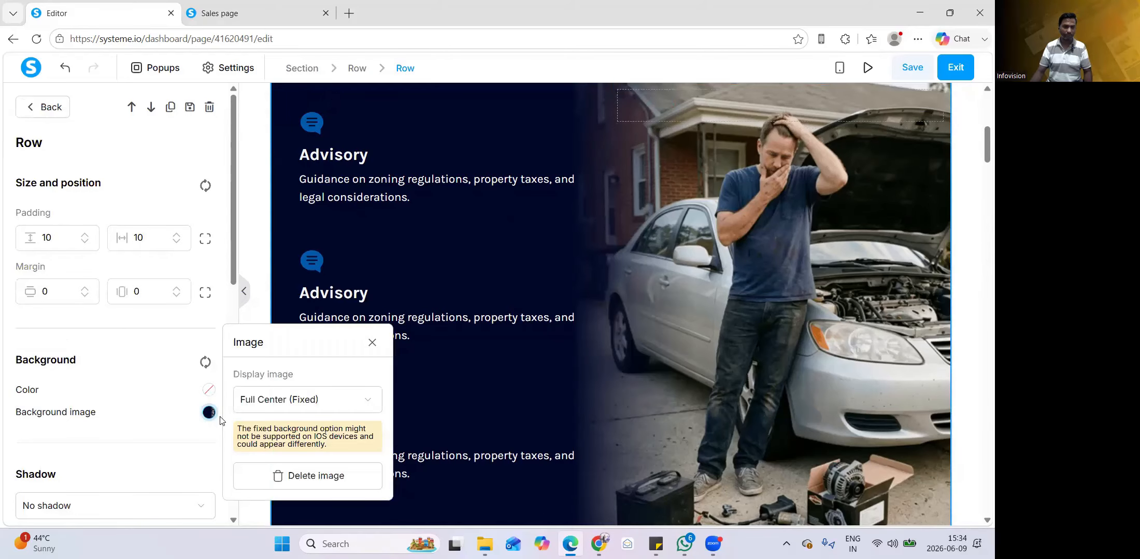
{"action": "left_click", "coordinate": [308, 475]}
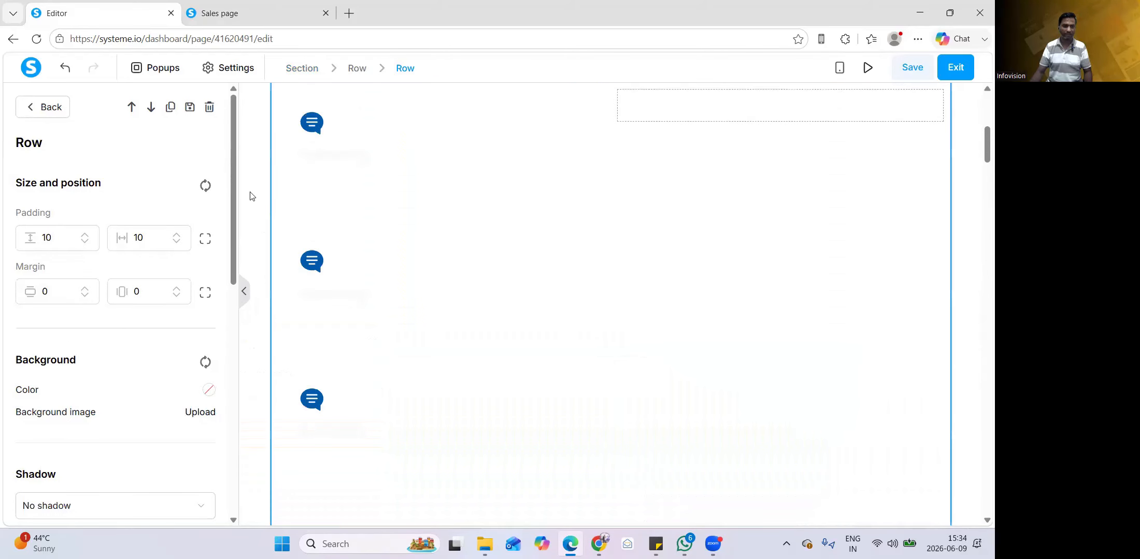
- Insert test3.png from the uploaded images as the background image of the section that holds the Advisory rows
{"action": "left_click", "coordinate": [251, 196]}
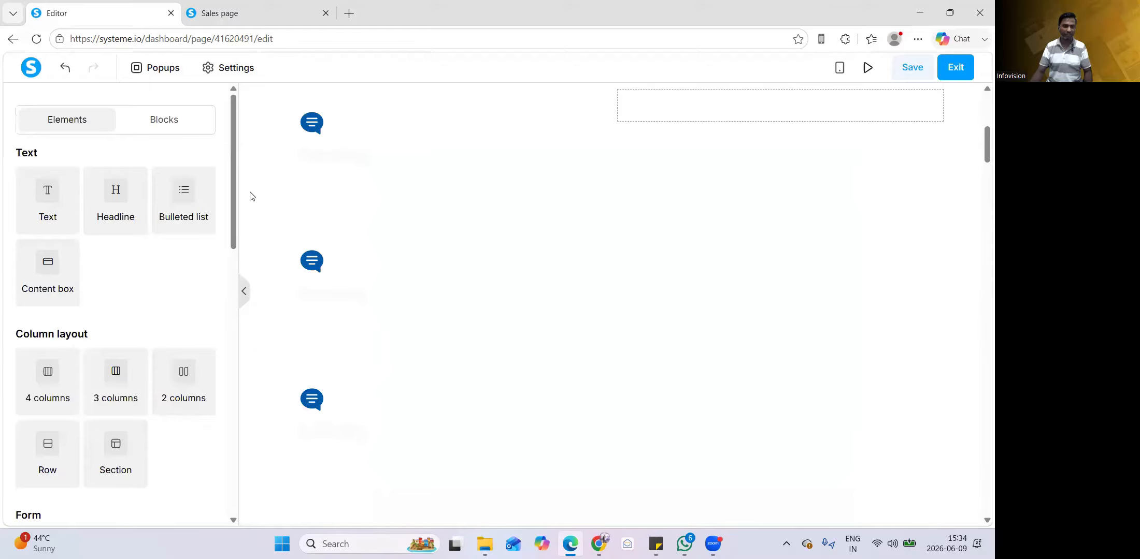
{"action": "left_click", "coordinate": [251, 196]}
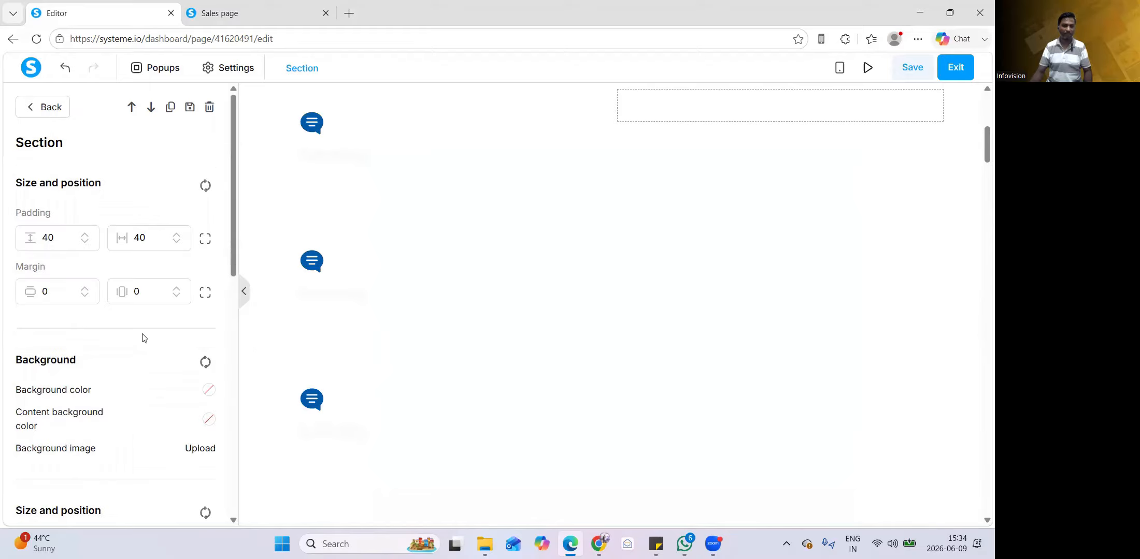
{"action": "scroll", "coordinate": [150, 326], "scroll_direction": "down", "scroll_amount": 3}
{"action": "left_click", "coordinate": [195, 255]}
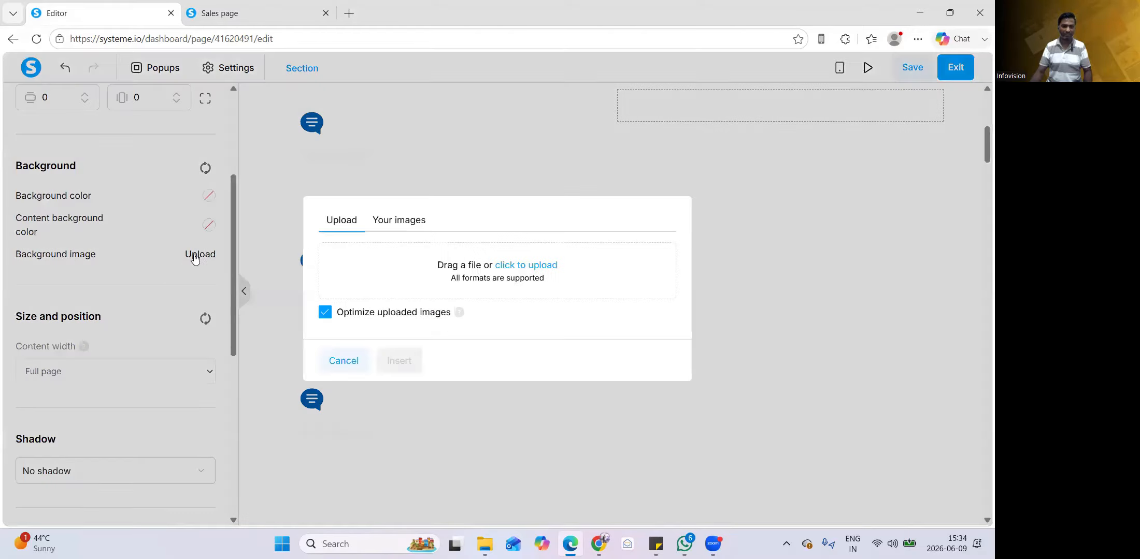
{"action": "left_click", "coordinate": [412, 222]}
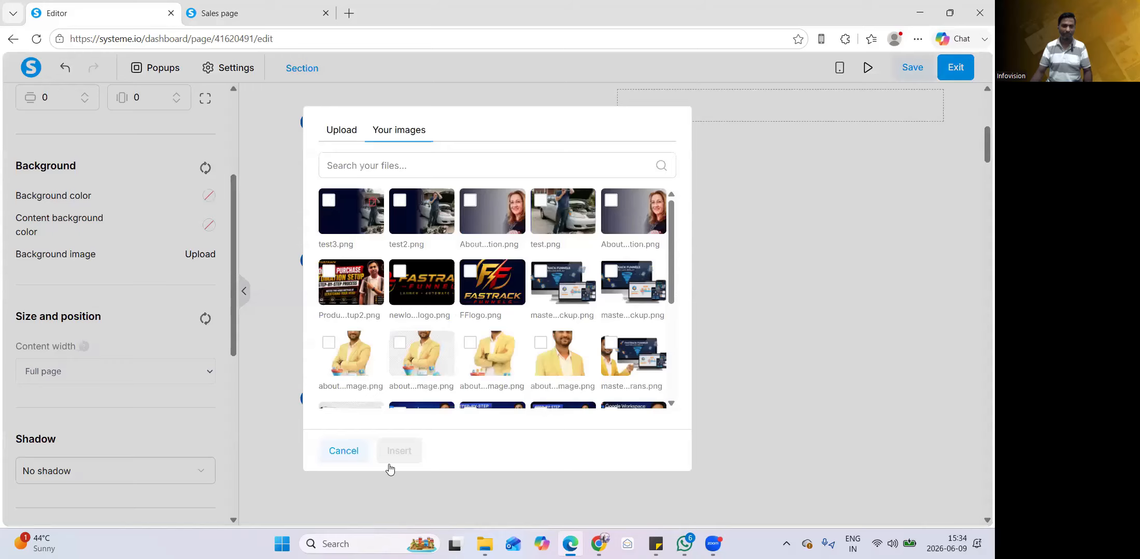
{"action": "left_click", "coordinate": [328, 201]}
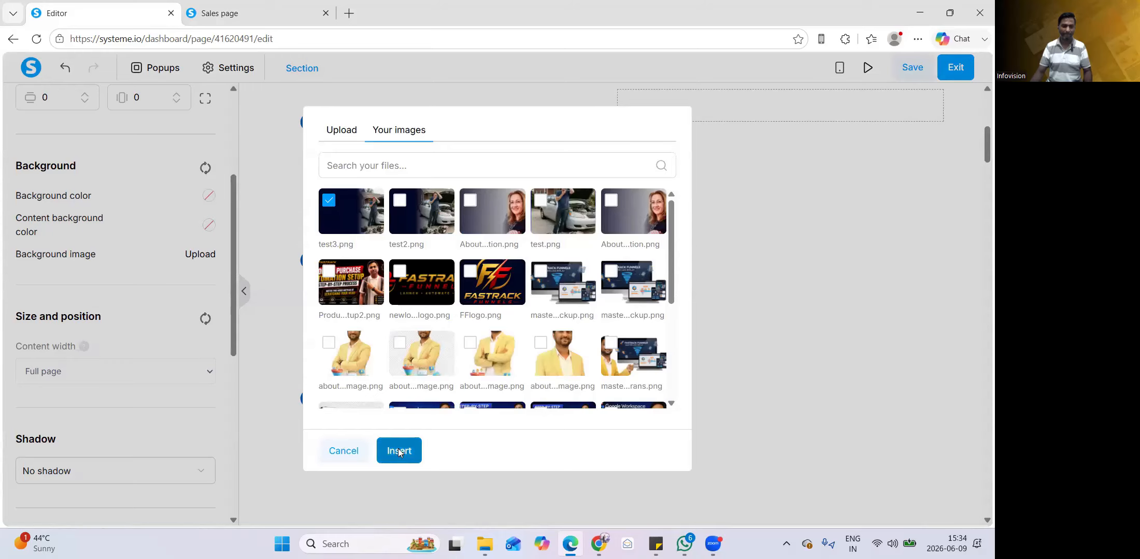
{"action": "left_click", "coordinate": [399, 451]}
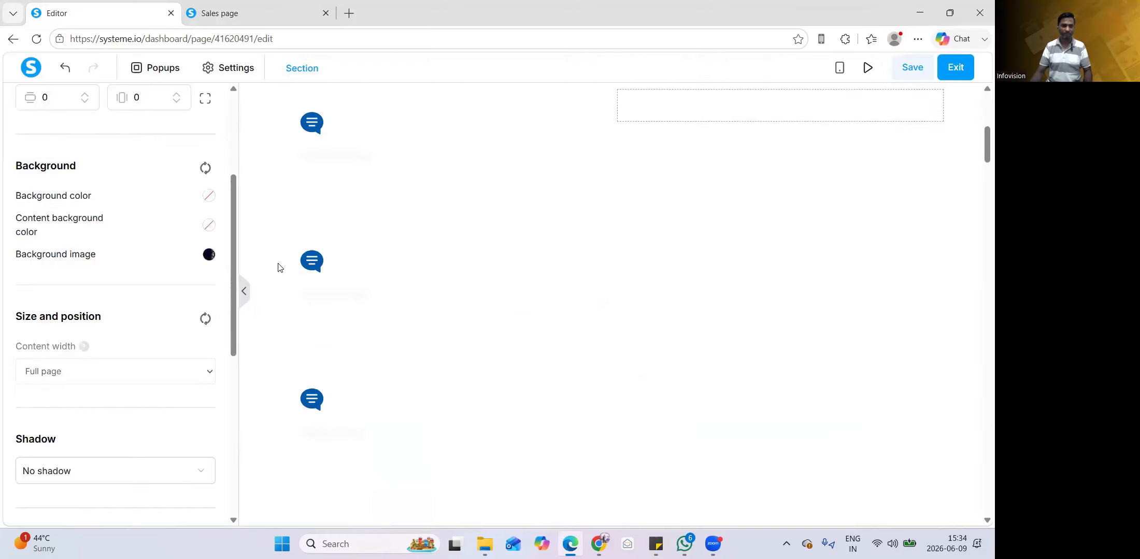
- Set the section's background image to display as Full Center (Fixed)
{"action": "left_click", "coordinate": [208, 254]}
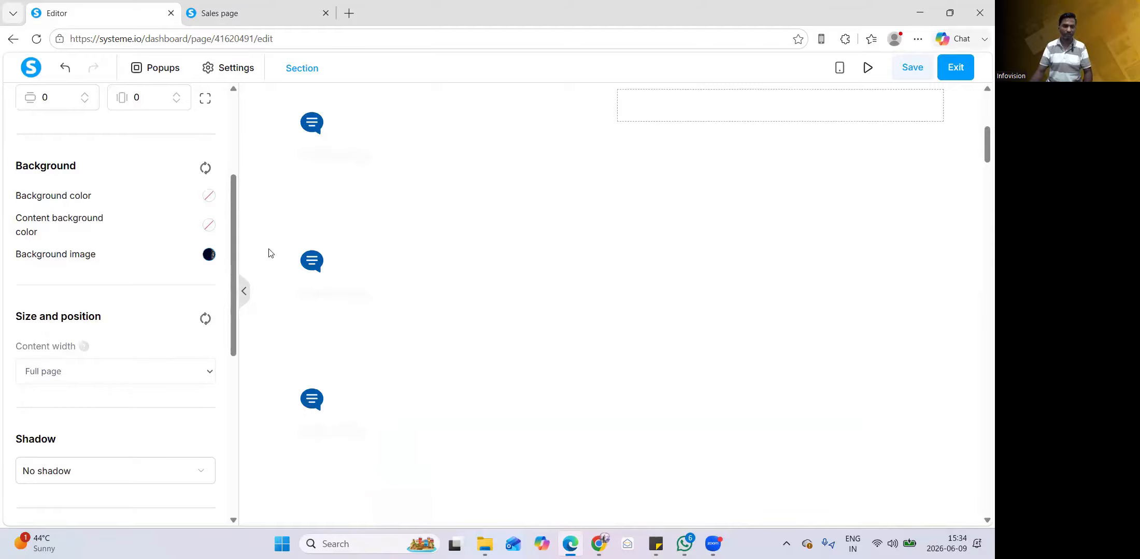
{"action": "left_click", "coordinate": [206, 257]}
{"action": "left_click", "coordinate": [209, 258]}
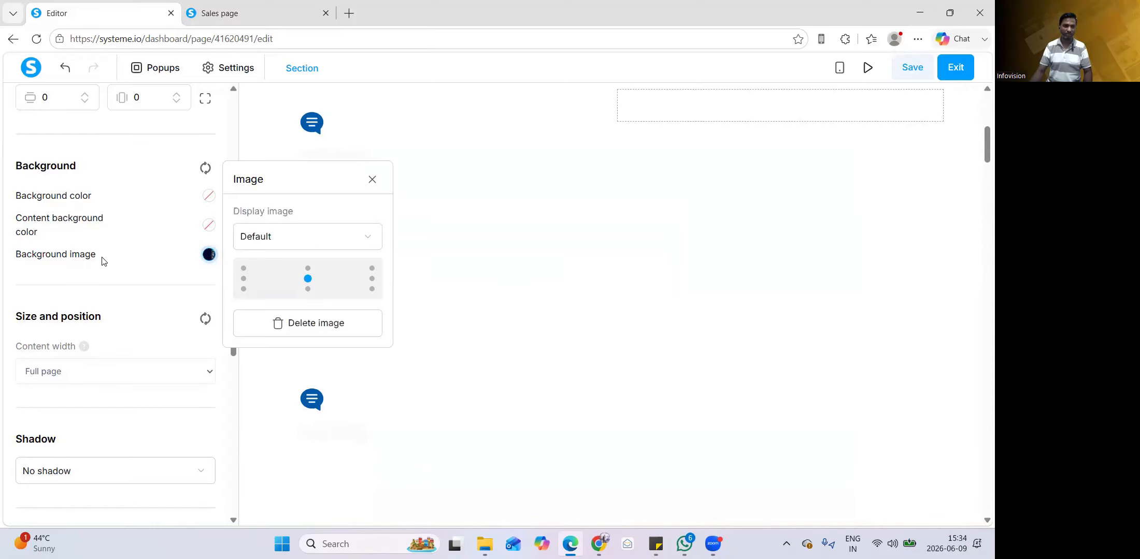
{"action": "left_click", "coordinate": [322, 235]}
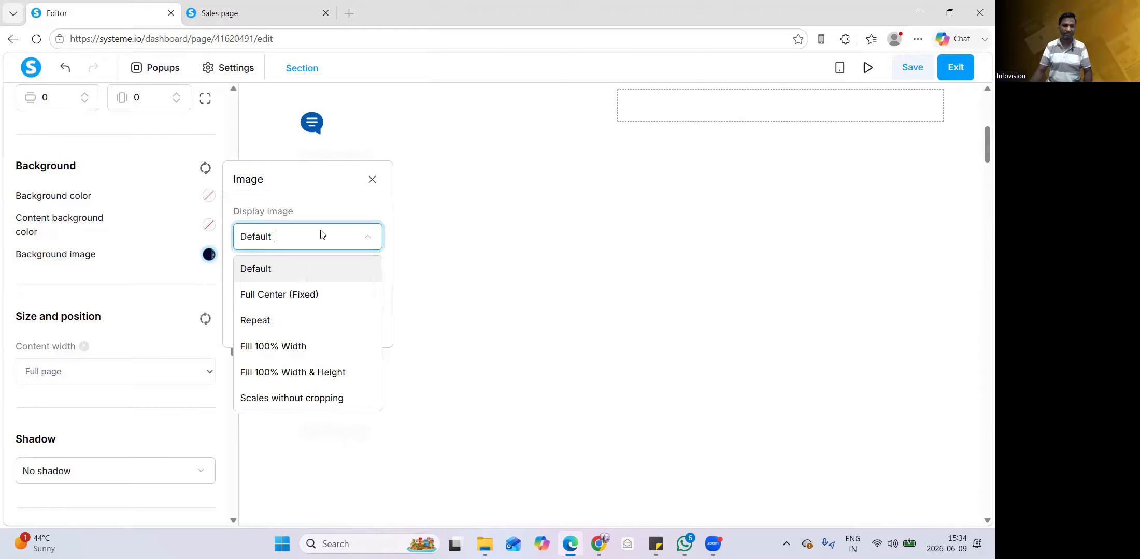
{"action": "left_click", "coordinate": [291, 298]}
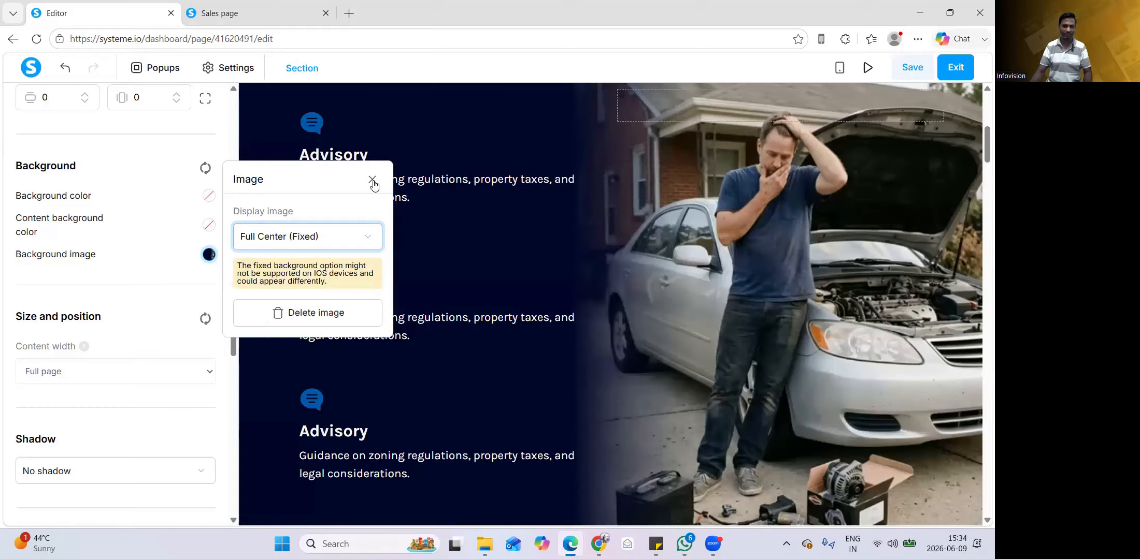
{"action": "left_click", "coordinate": [250, 292]}
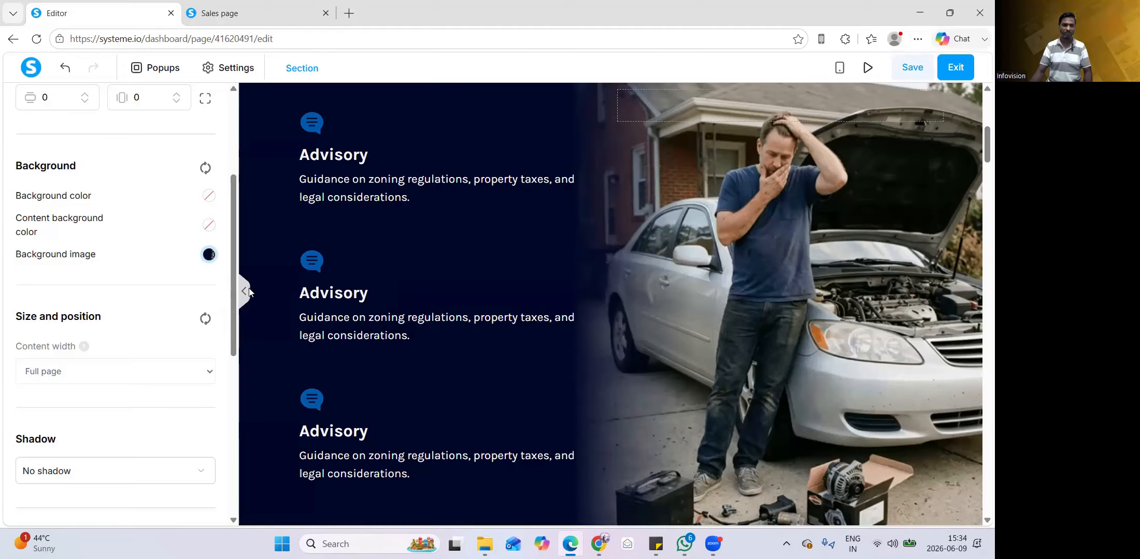
- Check the fixed section background at full editor width, then preview the page and examine it behind the Advisory rows
{"action": "left_click", "coordinate": [248, 291]}
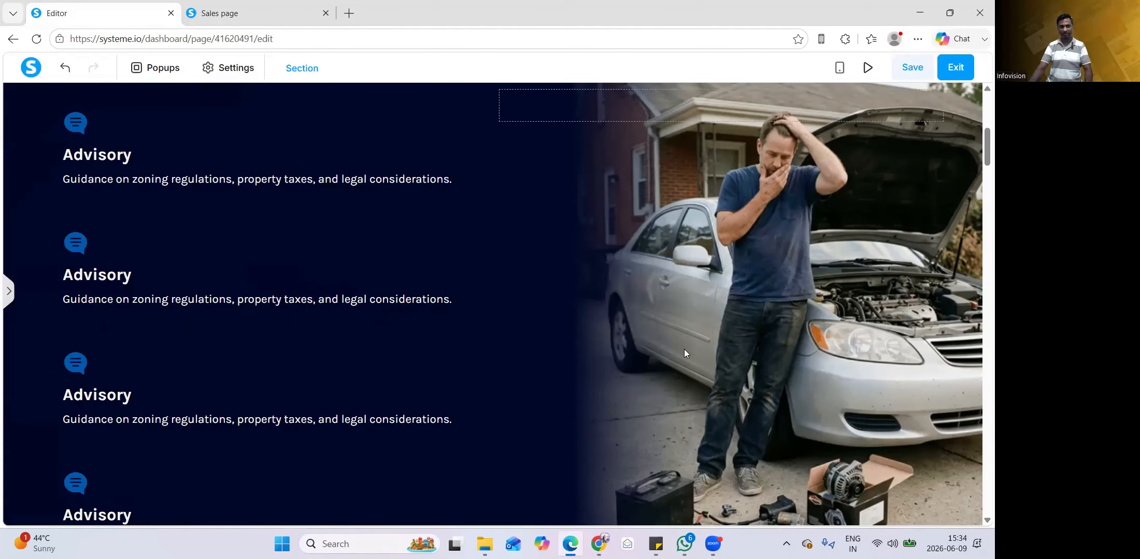
{"action": "scroll", "coordinate": [690, 356], "scroll_direction": "down", "scroll_amount": 2}
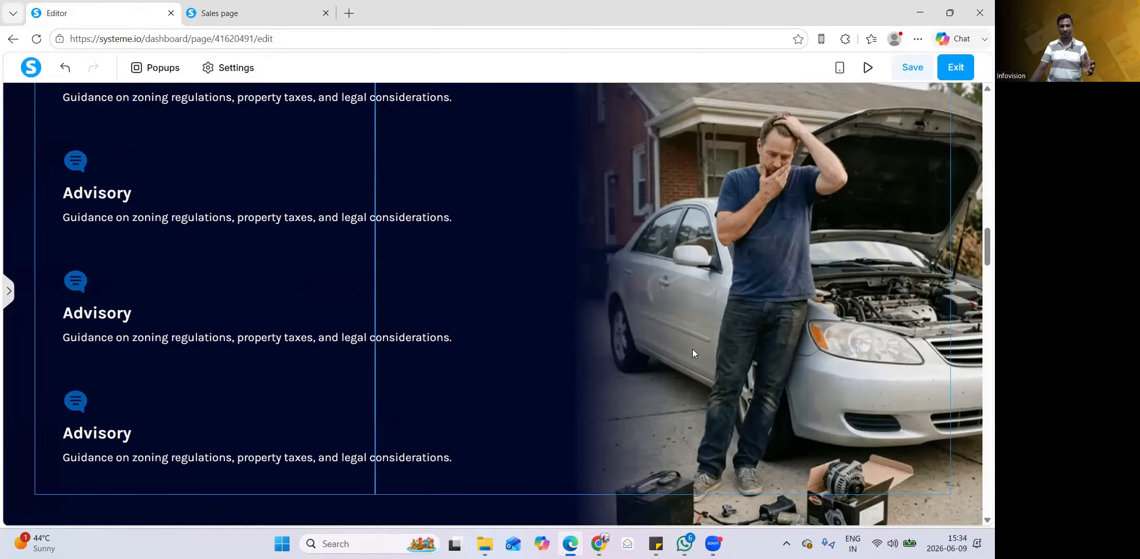
{"action": "scroll", "coordinate": [694, 354], "scroll_direction": "up", "scroll_amount": 12}
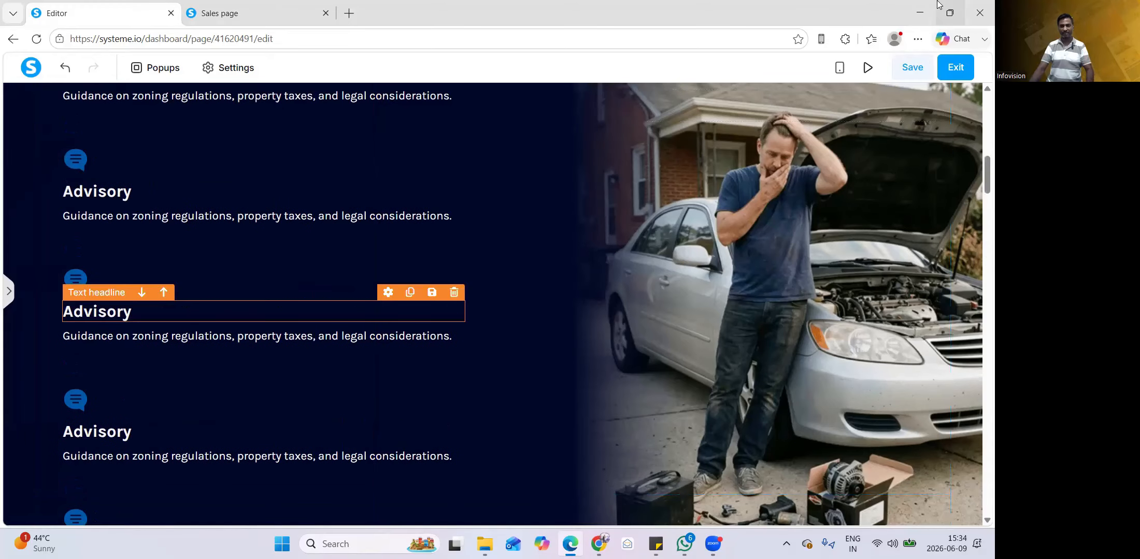
{"action": "left_click", "coordinate": [861, 69]}
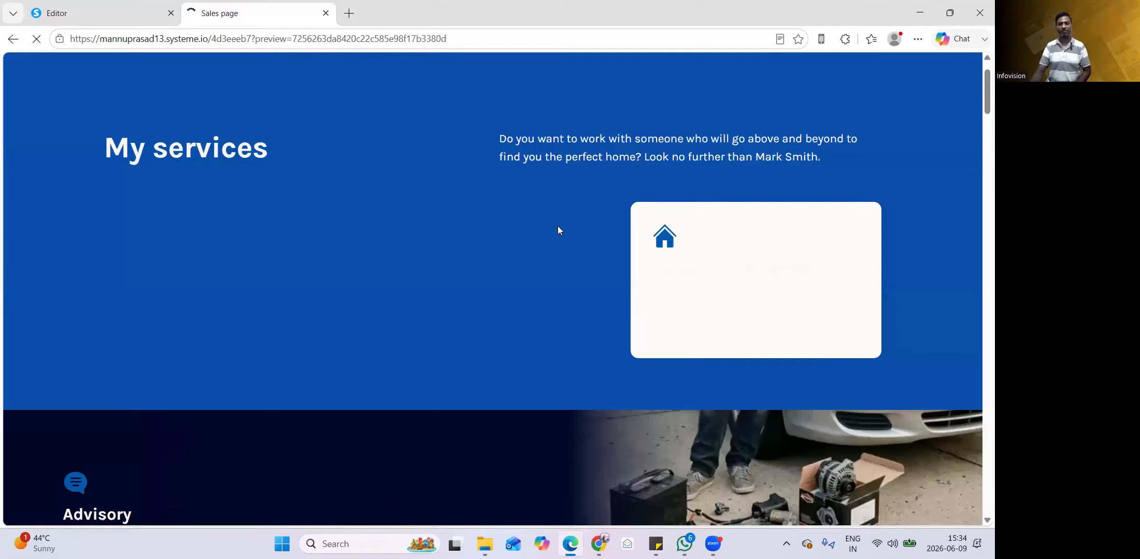
{"action": "scroll", "coordinate": [558, 228], "scroll_direction": "down", "scroll_amount": 10}
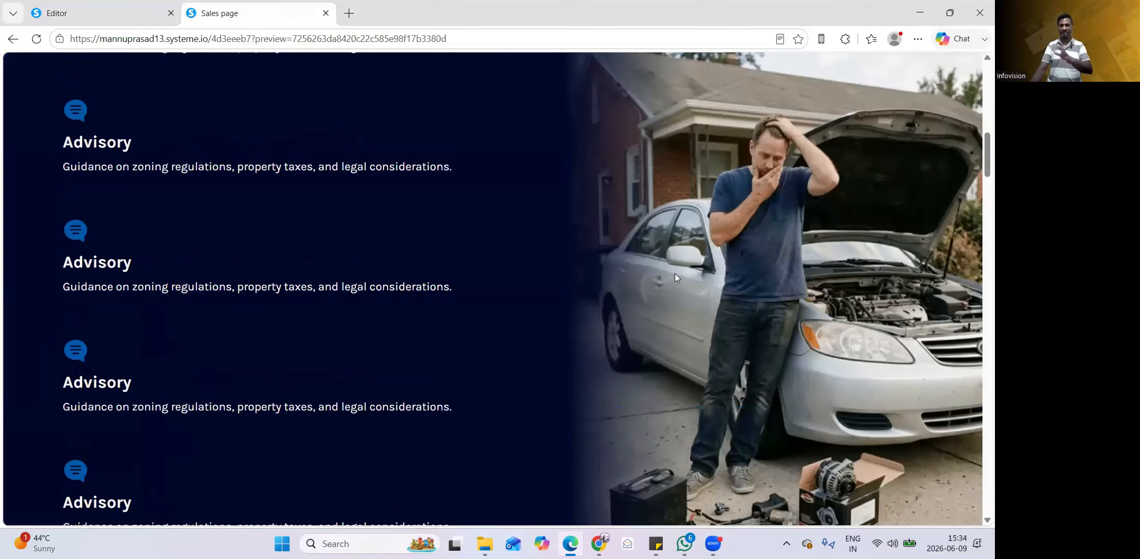
{"action": "scroll", "coordinate": [675, 274], "scroll_direction": "up", "scroll_amount": 1}
{"action": "scroll", "coordinate": [675, 274], "scroll_direction": "down", "scroll_amount": 1}
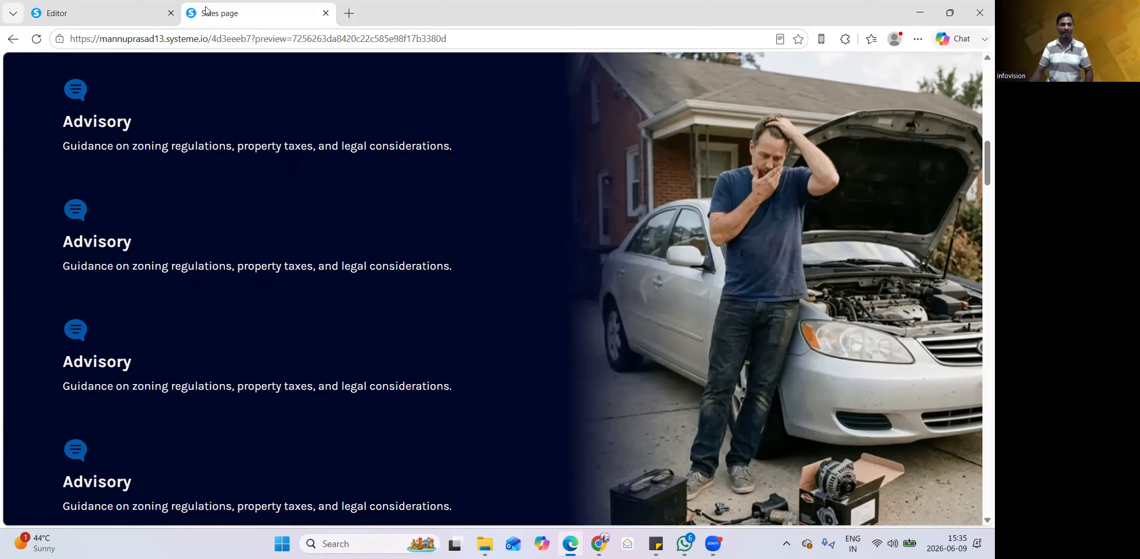
- Return to the editor and set the horizontal padding of the row around the Advisory items to 200
{"action": "left_click", "coordinate": [123, 14]}
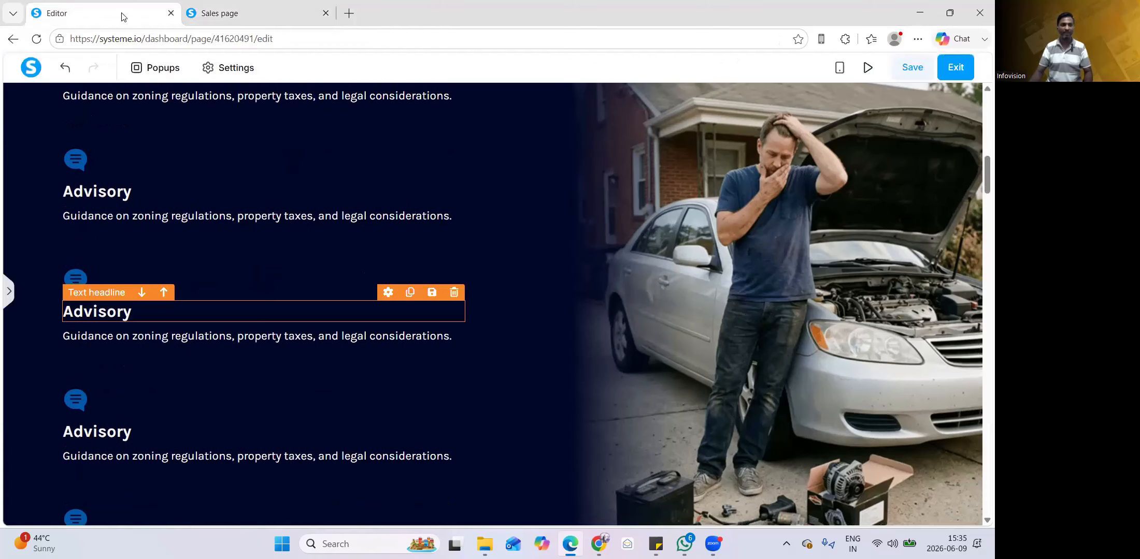
{"action": "left_click", "coordinate": [33, 234]}
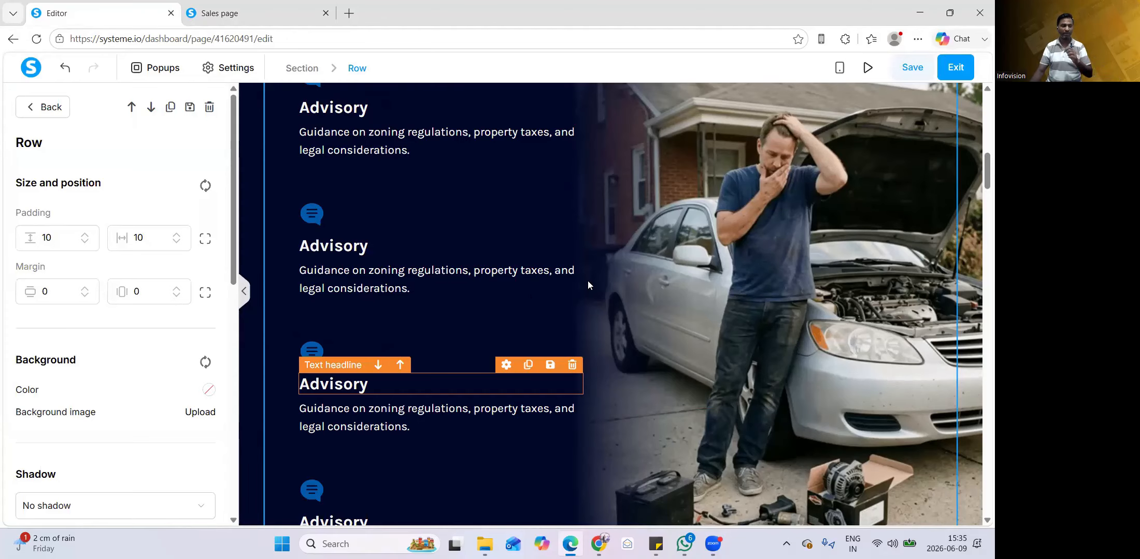
{"action": "double_click", "coordinate": [135, 238]}
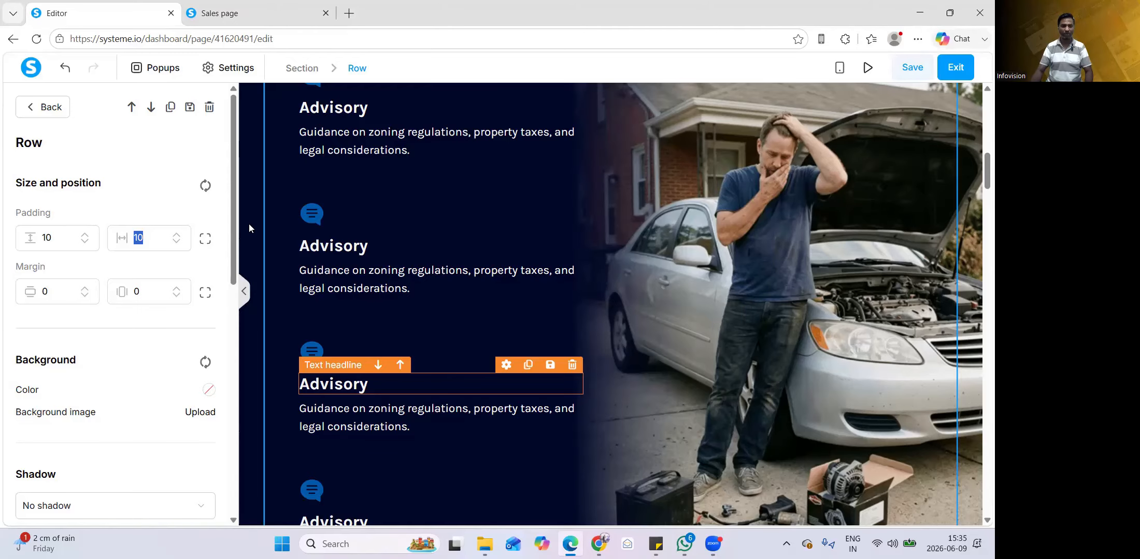
{"action": "type", "text": "200"}
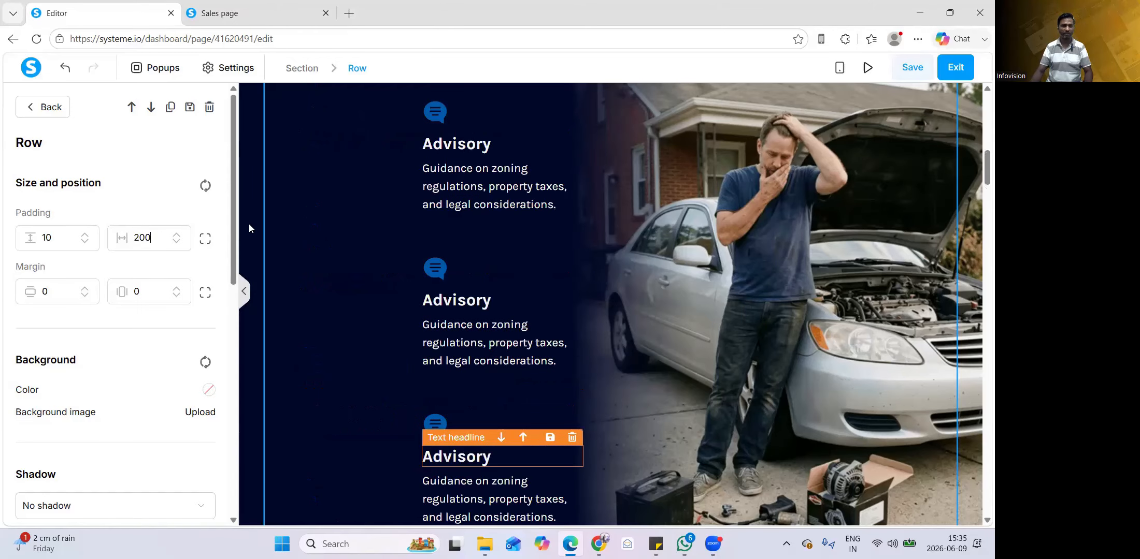
{"action": "left_click", "coordinate": [243, 291]}
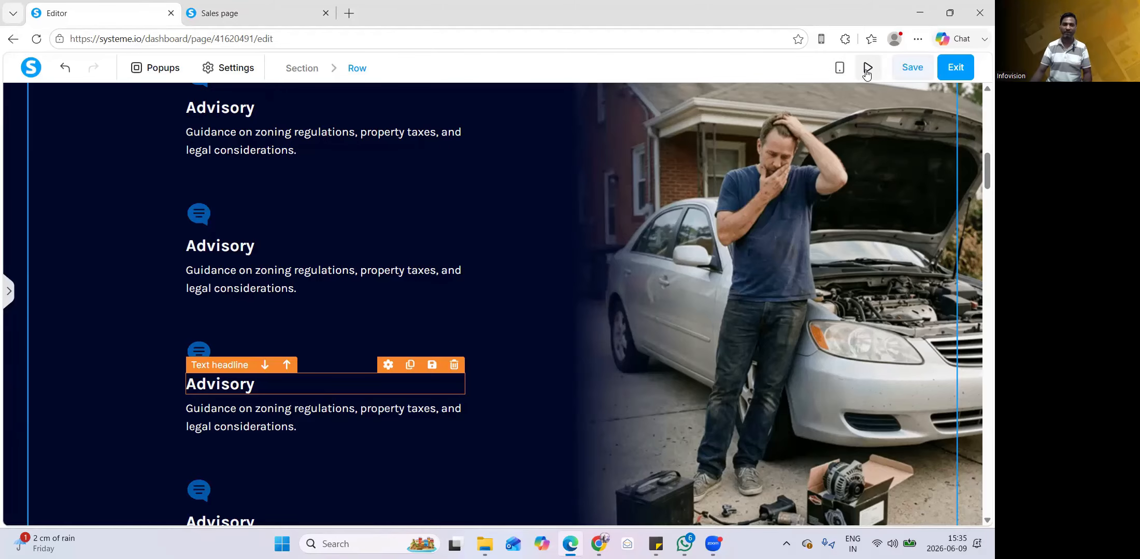
- Open a fresh browser preview of the page with the updated row padding
{"action": "left_click", "coordinate": [243, 15]}
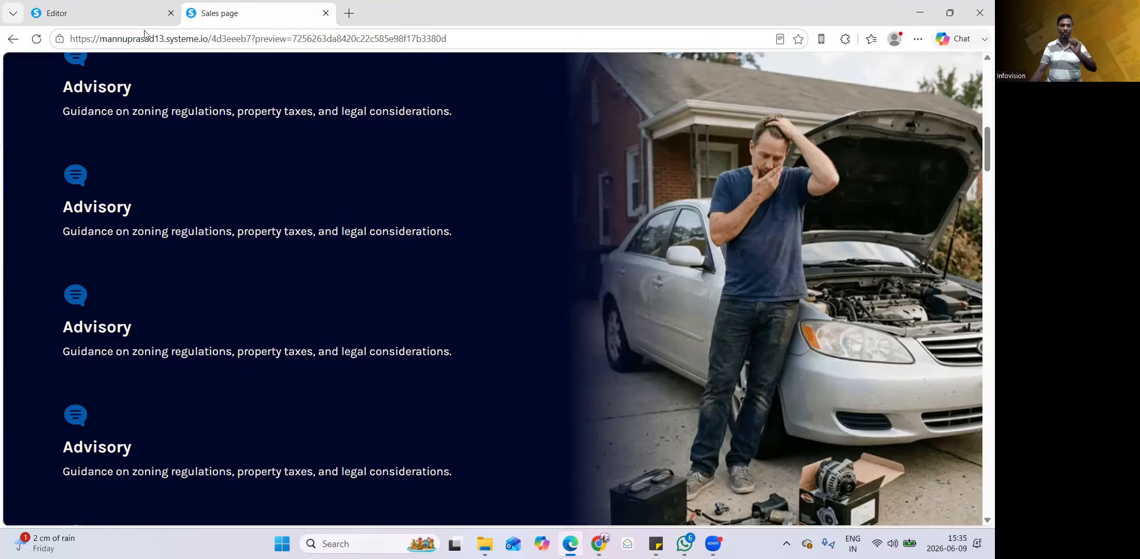
{"action": "left_click", "coordinate": [141, 16]}
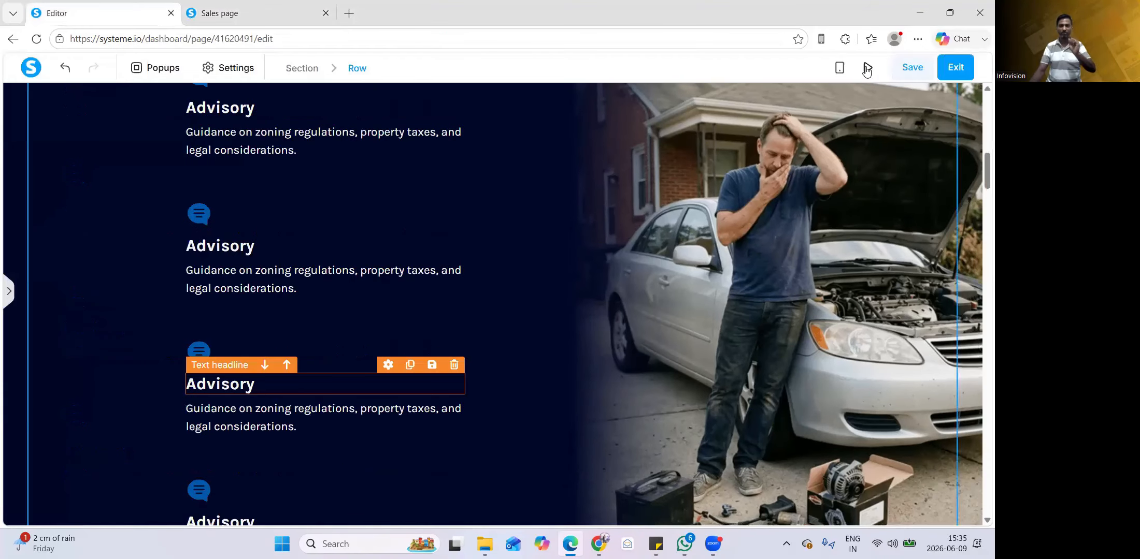
{"action": "left_click", "coordinate": [866, 70]}
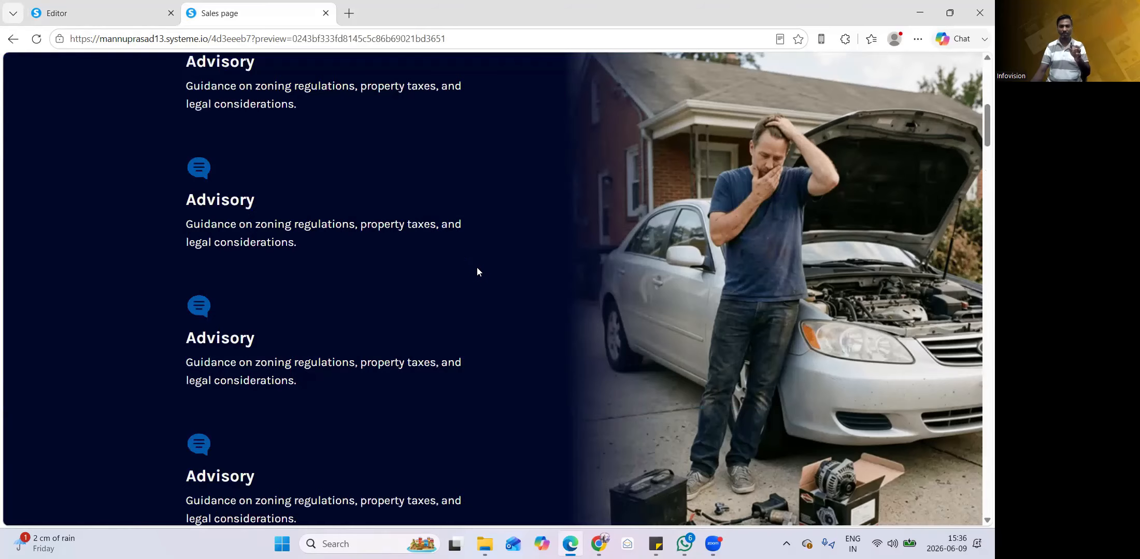
- Examine in the preview how the padded Advisory rows scroll over the fixed background photo through the whole section
{"action": "scroll", "coordinate": [503, 368], "scroll_direction": "down", "scroll_amount": 2}
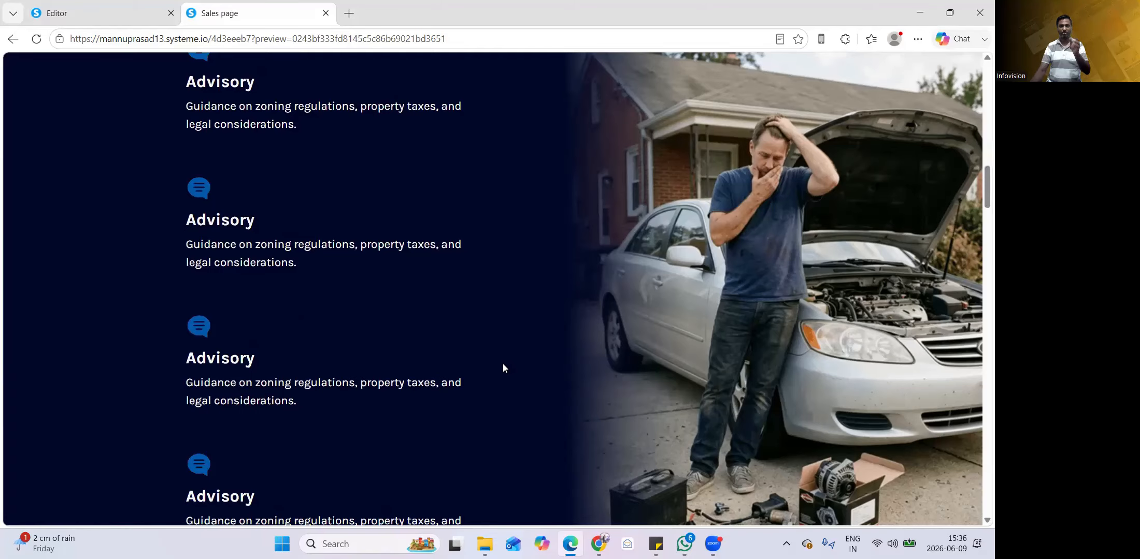
{"action": "scroll", "coordinate": [503, 369], "scroll_direction": "up", "scroll_amount": 1}
{"action": "scroll", "coordinate": [502, 369], "scroll_direction": "up", "scroll_amount": 1}
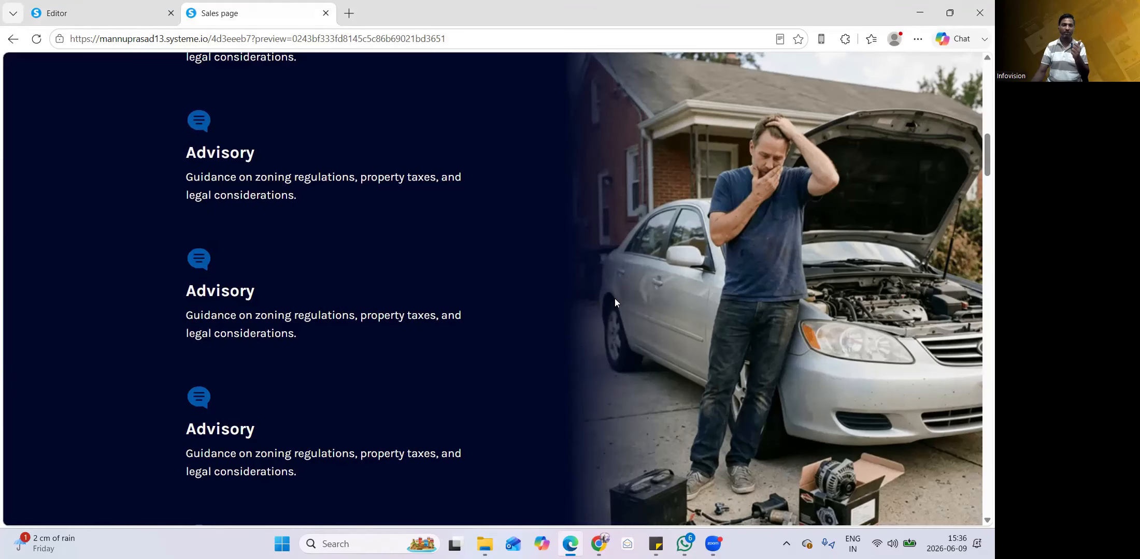
{"action": "scroll", "coordinate": [616, 303], "scroll_direction": "up", "scroll_amount": 1}
{"action": "scroll", "coordinate": [615, 302], "scroll_direction": "down", "scroll_amount": 2}
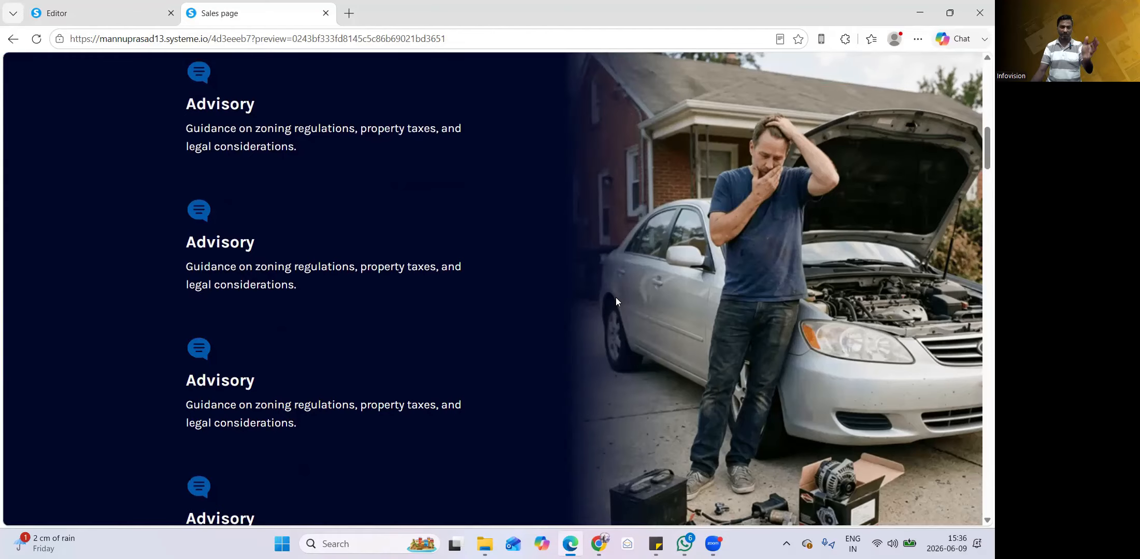
{"action": "scroll", "coordinate": [616, 302], "scroll_direction": "down", "scroll_amount": 1}
{"action": "scroll", "coordinate": [595, 330], "scroll_direction": "down", "scroll_amount": 1}
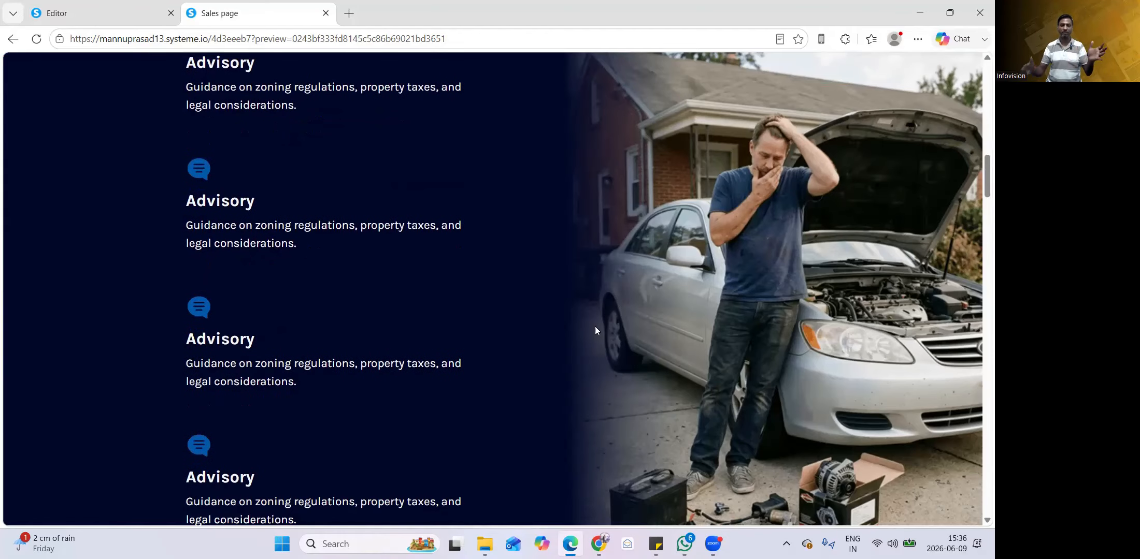
{"action": "scroll", "coordinate": [595, 331], "scroll_direction": "down", "scroll_amount": 2}
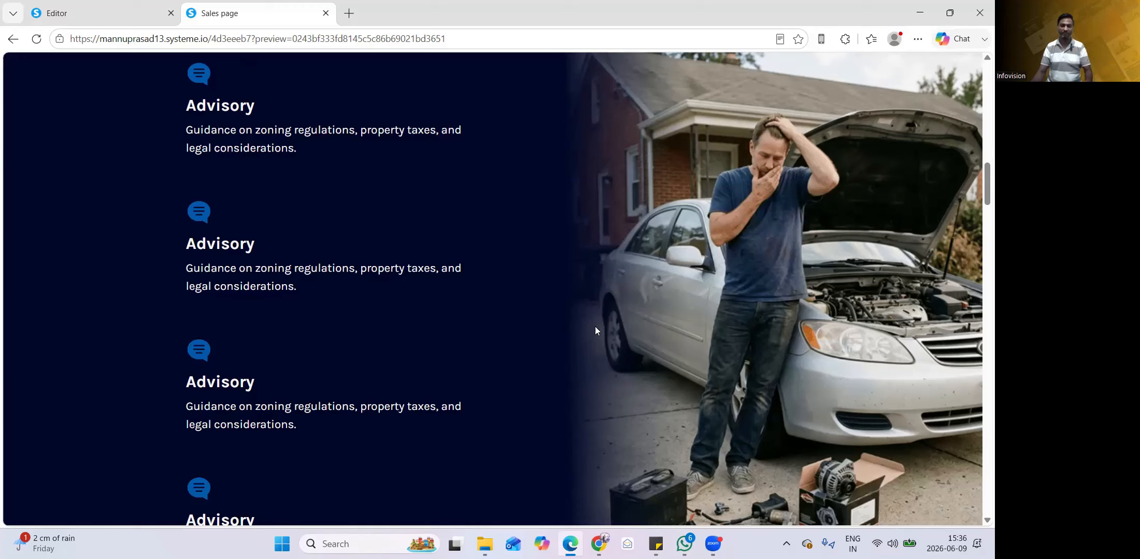
{"action": "scroll", "coordinate": [594, 331], "scroll_direction": "down", "scroll_amount": 1}
{"action": "scroll", "coordinate": [594, 330], "scroll_direction": "down", "scroll_amount": 8}
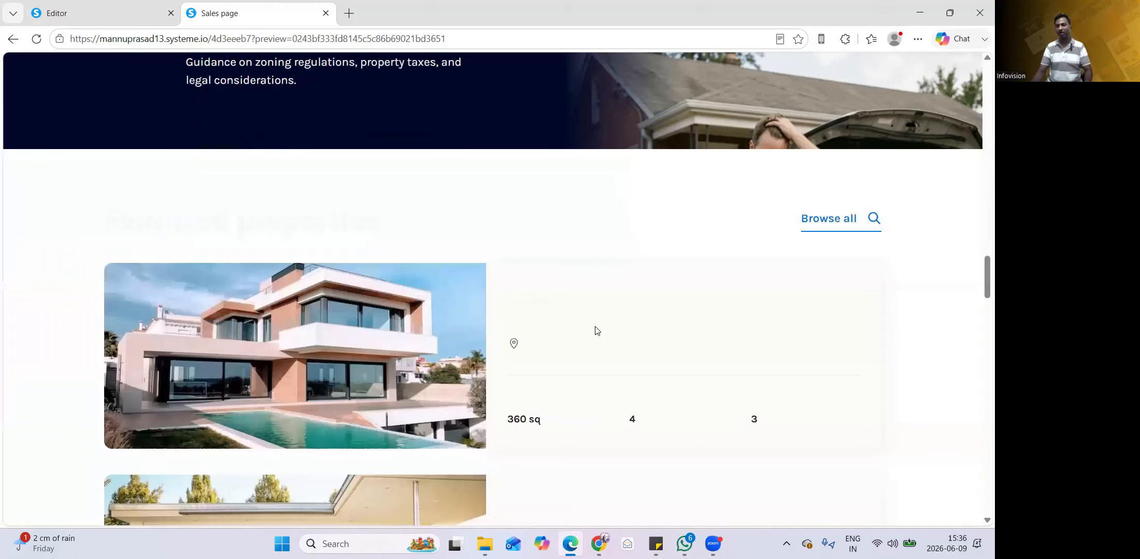
{"action": "scroll", "coordinate": [595, 331], "scroll_direction": "up", "scroll_amount": 20}
{"action": "scroll", "coordinate": [595, 331], "scroll_direction": "up", "scroll_amount": 8}
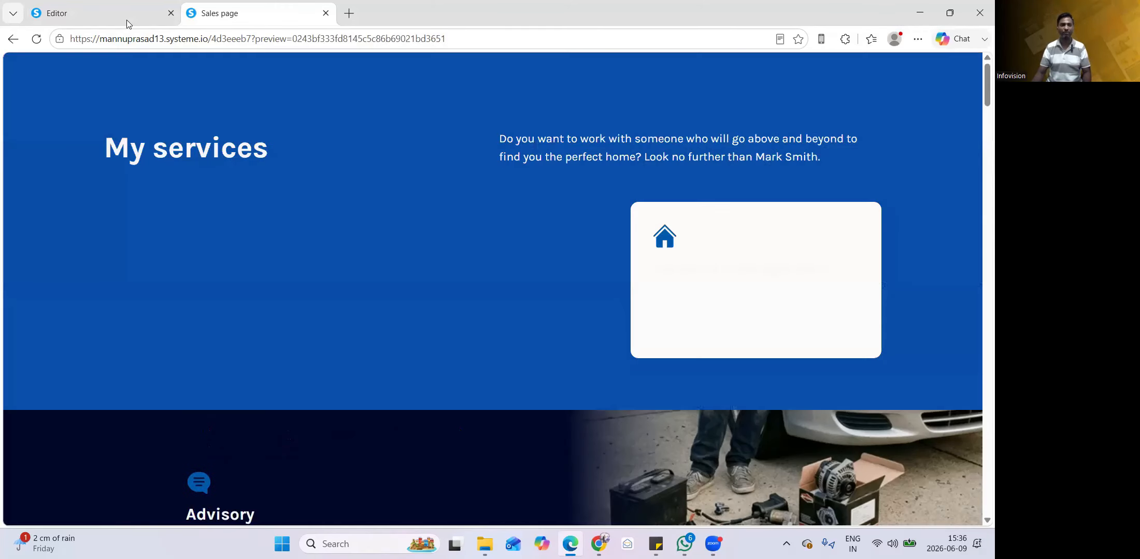
- Return to the editor and switch to the mobile view to check the Advisory section's layout and background
{"action": "left_click", "coordinate": [103, 14]}
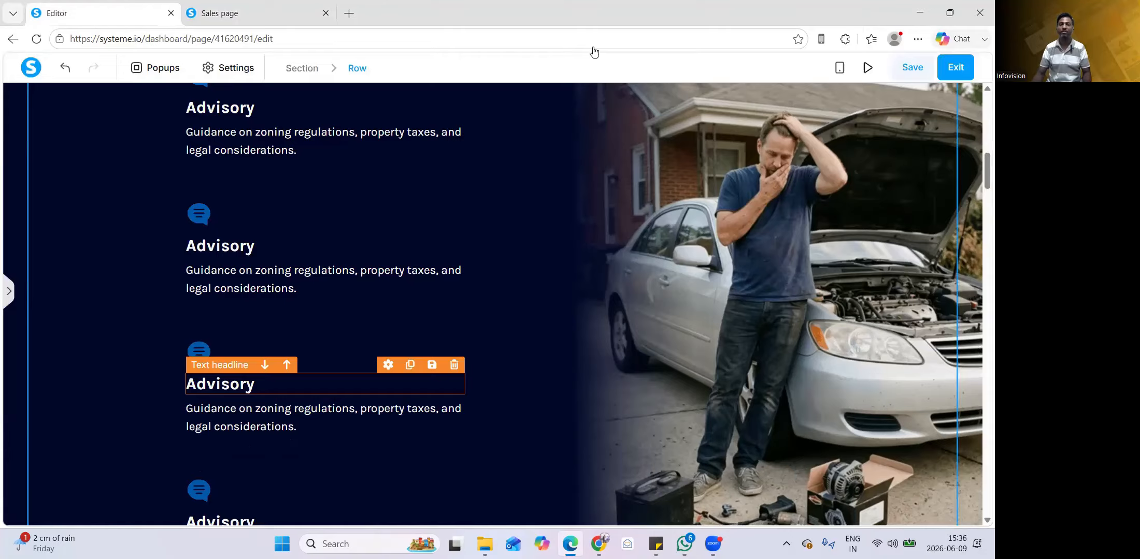
{"action": "left_click", "coordinate": [840, 68]}
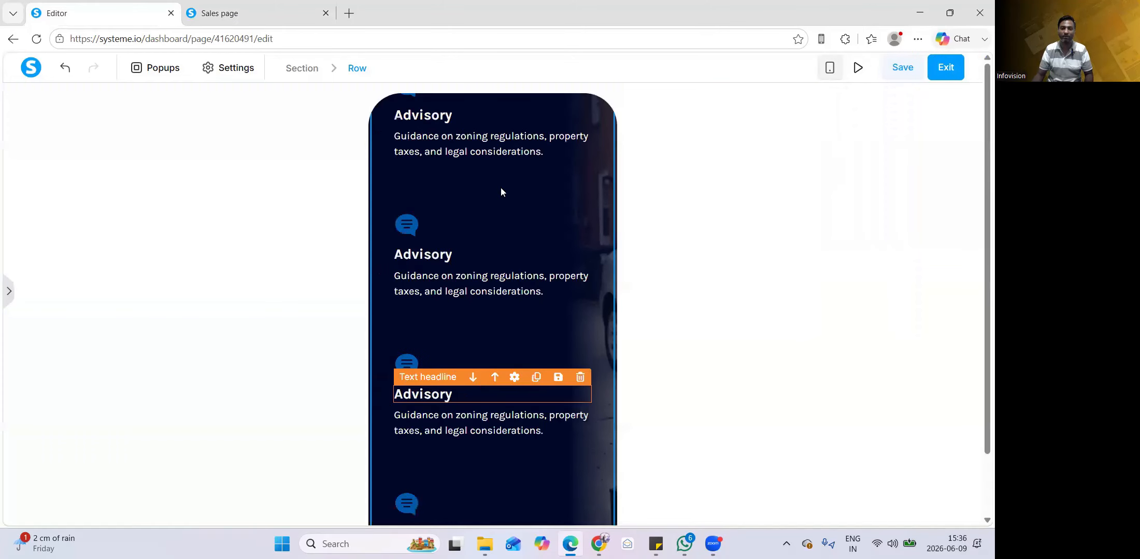
{"action": "scroll", "coordinate": [518, 234], "scroll_direction": "down", "scroll_amount": 1}
{"action": "scroll", "coordinate": [570, 239], "scroll_direction": "up", "scroll_amount": 1}
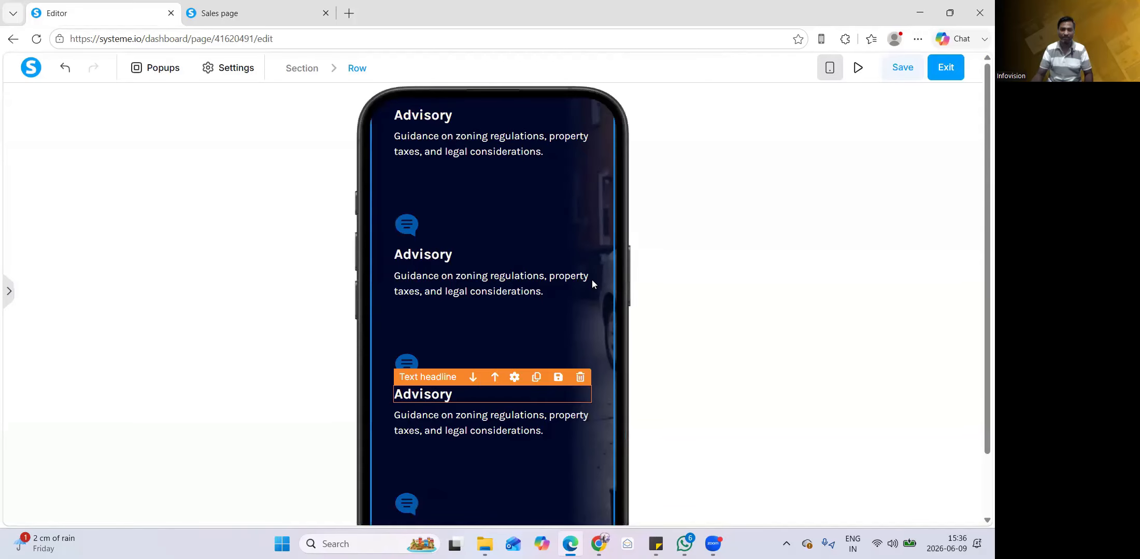
- Examine how the Advisory rows sit over the background photo in the mobile view, and return the editor to desktop view
{"action": "scroll", "coordinate": [590, 290], "scroll_direction": "up", "scroll_amount": 1}
{"action": "scroll", "coordinate": [574, 342], "scroll_direction": "up", "scroll_amount": 1}
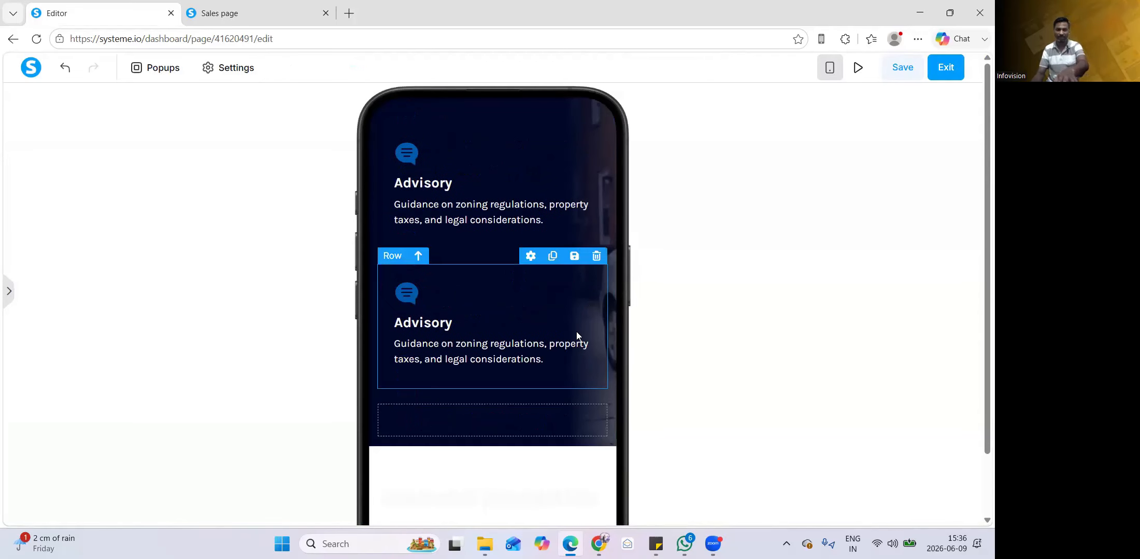
{"action": "scroll", "coordinate": [584, 296], "scroll_direction": "down", "scroll_amount": 3}
{"action": "scroll", "coordinate": [584, 293], "scroll_direction": "up", "scroll_amount": 5}
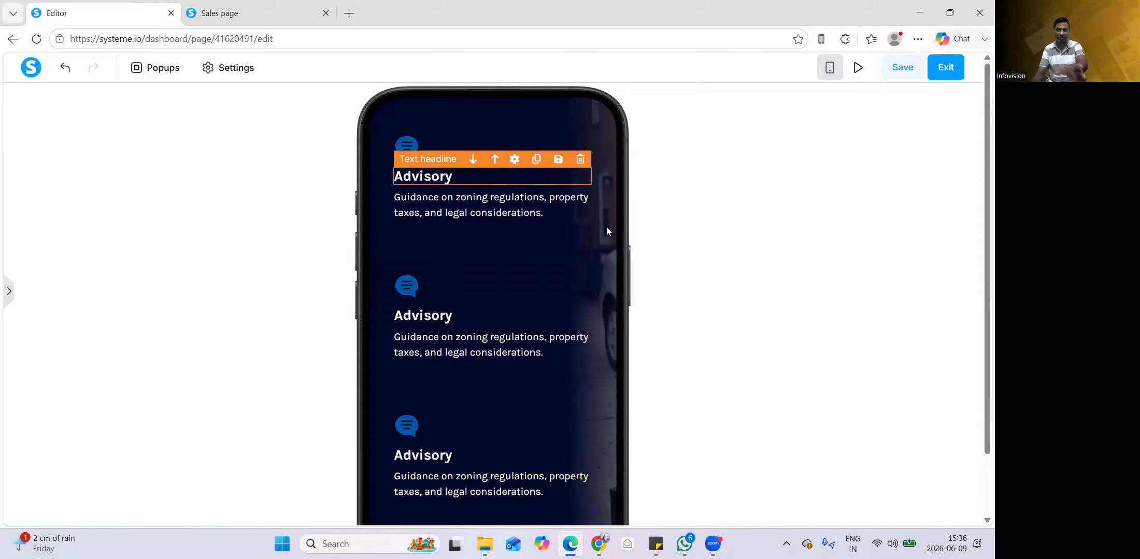
{"action": "scroll", "coordinate": [607, 231], "scroll_direction": "up", "scroll_amount": 1}
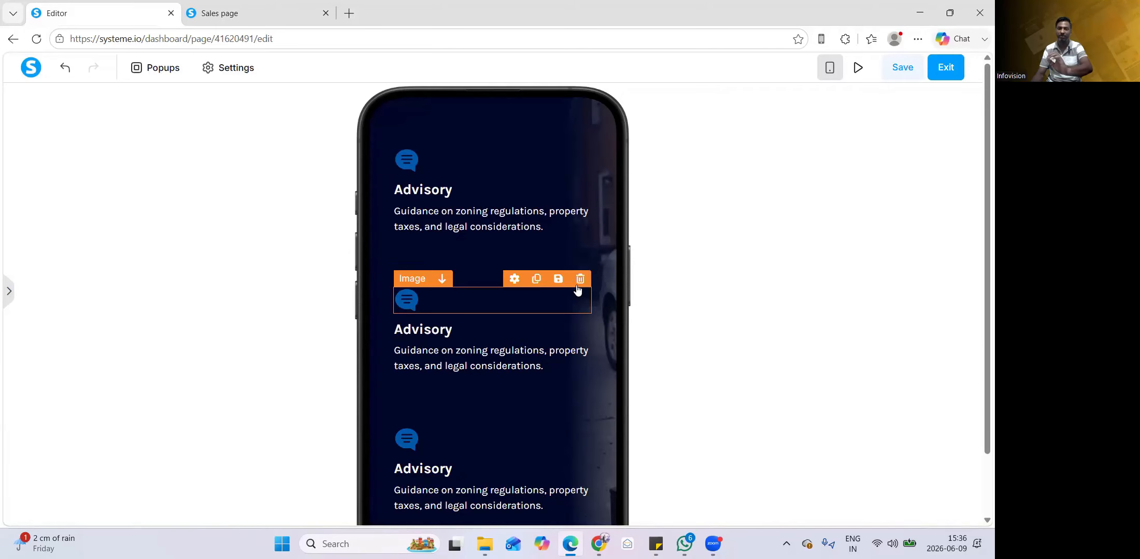
{"action": "scroll", "coordinate": [579, 297], "scroll_direction": "up", "scroll_amount": 2}
{"action": "scroll", "coordinate": [579, 296], "scroll_direction": "down", "scroll_amount": 3}
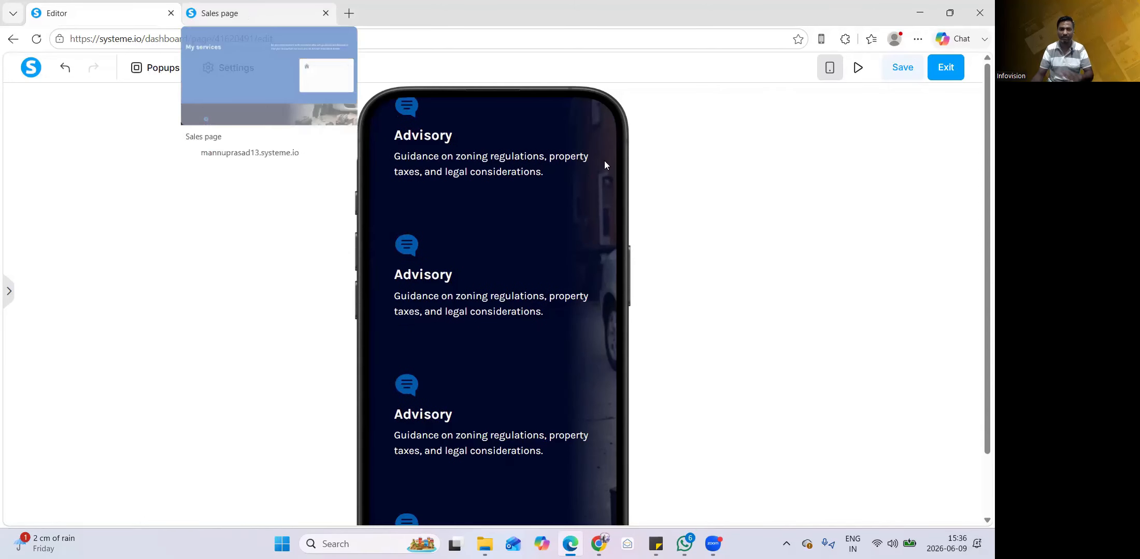
{"action": "left_click", "coordinate": [829, 68]}
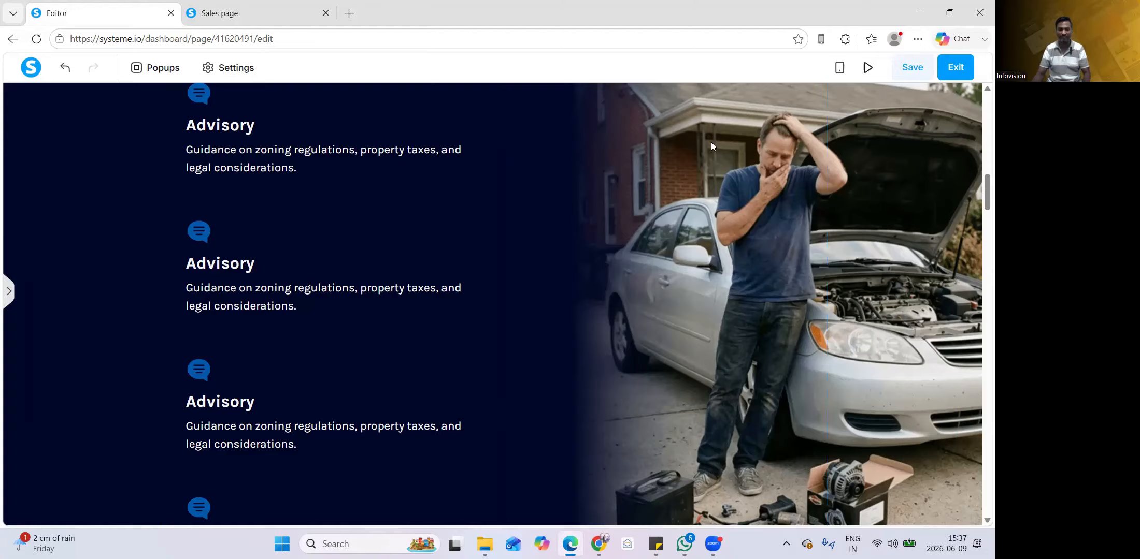
- Switch to Chrome and open the thelibertylens.com/3-sentences reference page in the mobile simulator, dismissing the device comparison promo
{"action": "key", "text": "alt+Tab"}
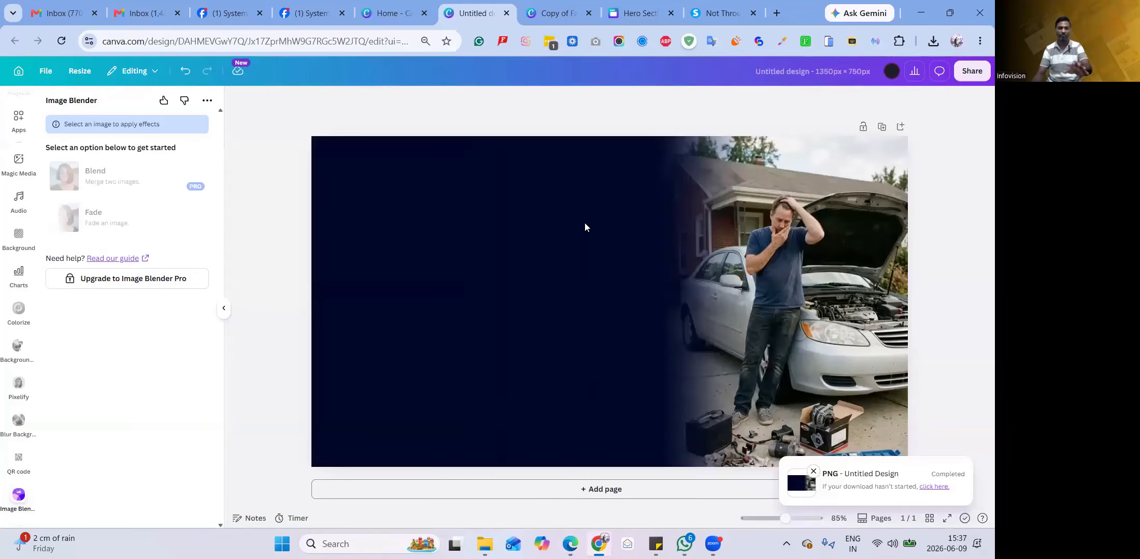
{"action": "left_click", "coordinate": [723, 13]}
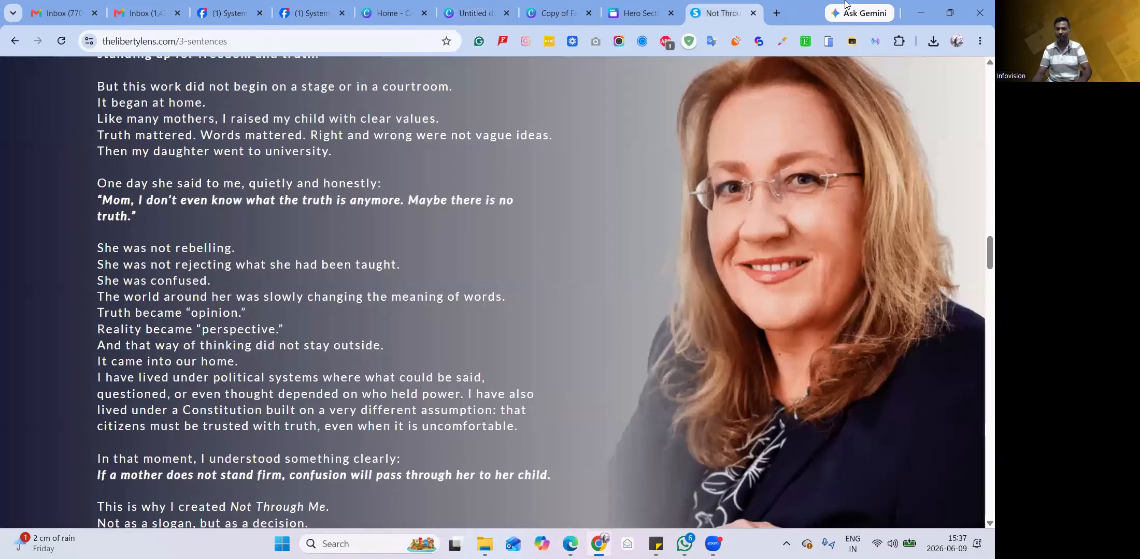
{"action": "scroll", "coordinate": [832, 50], "scroll_direction": "down", "scroll_amount": 1}
{"action": "left_click", "coordinate": [829, 43]}
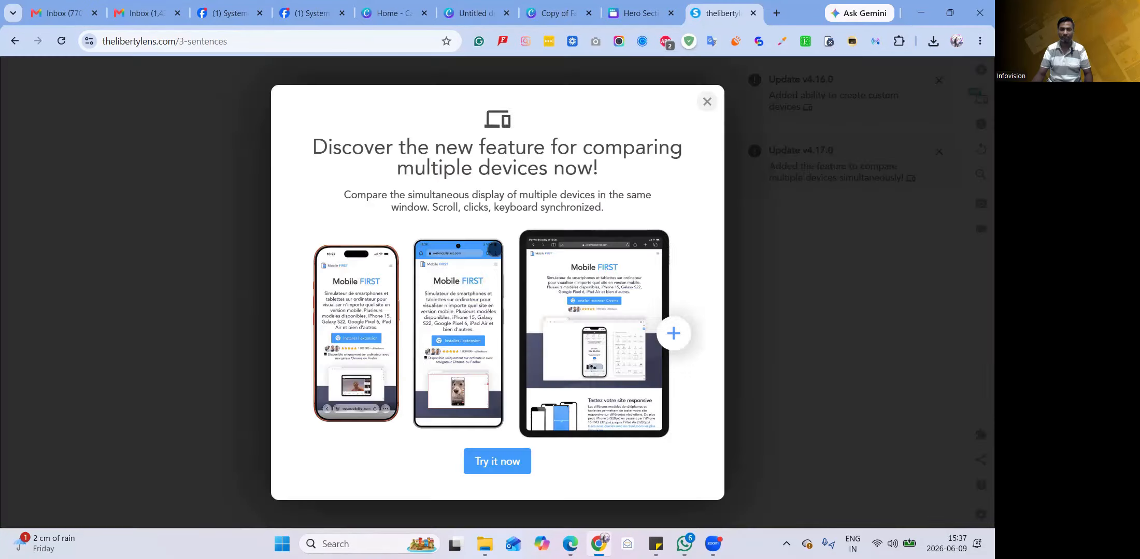
{"action": "left_click", "coordinate": [708, 101]}
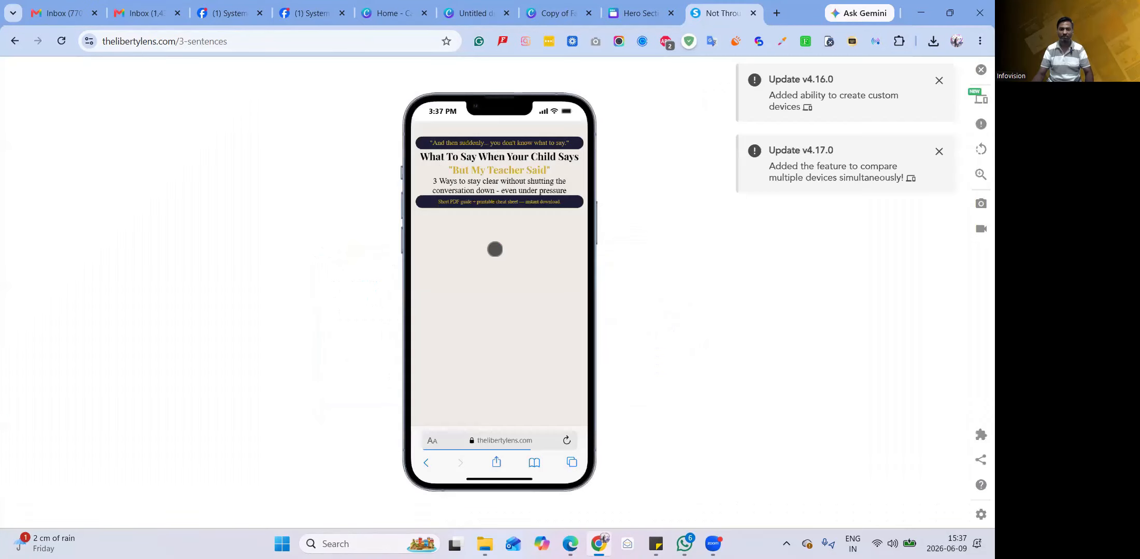
- Examine how the portrait background behaves behind the About section's text in the reference page's mobile simulation
{"action": "scroll", "coordinate": [495, 249], "scroll_direction": "down", "scroll_amount": 6}
{"action": "scroll", "coordinate": [492, 247], "scroll_direction": "down", "scroll_amount": 5}
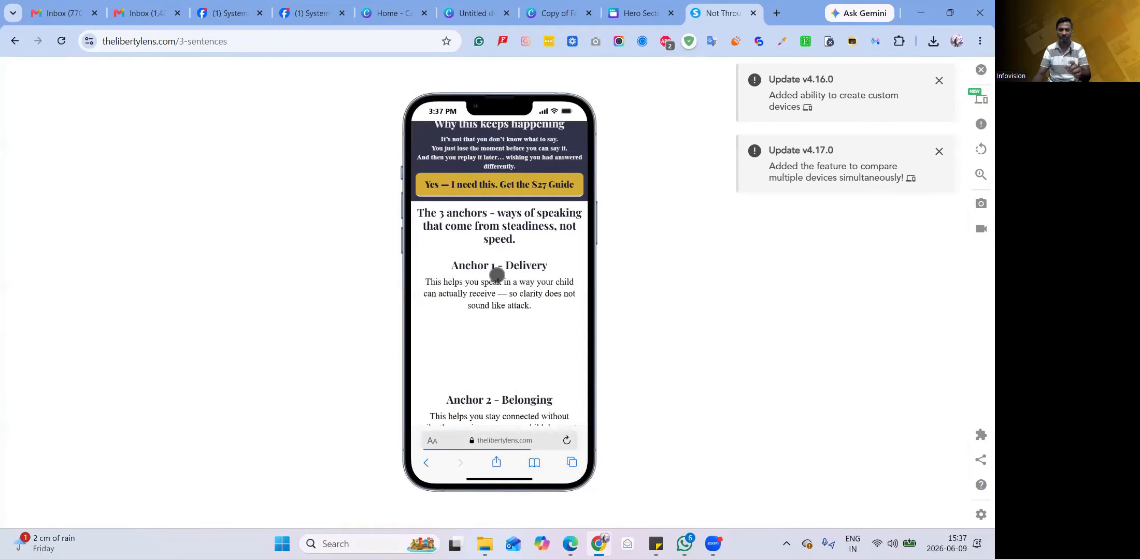
{"action": "scroll", "coordinate": [496, 270], "scroll_direction": "down", "scroll_amount": 10}
{"action": "scroll", "coordinate": [509, 275], "scroll_direction": "down", "scroll_amount": 5}
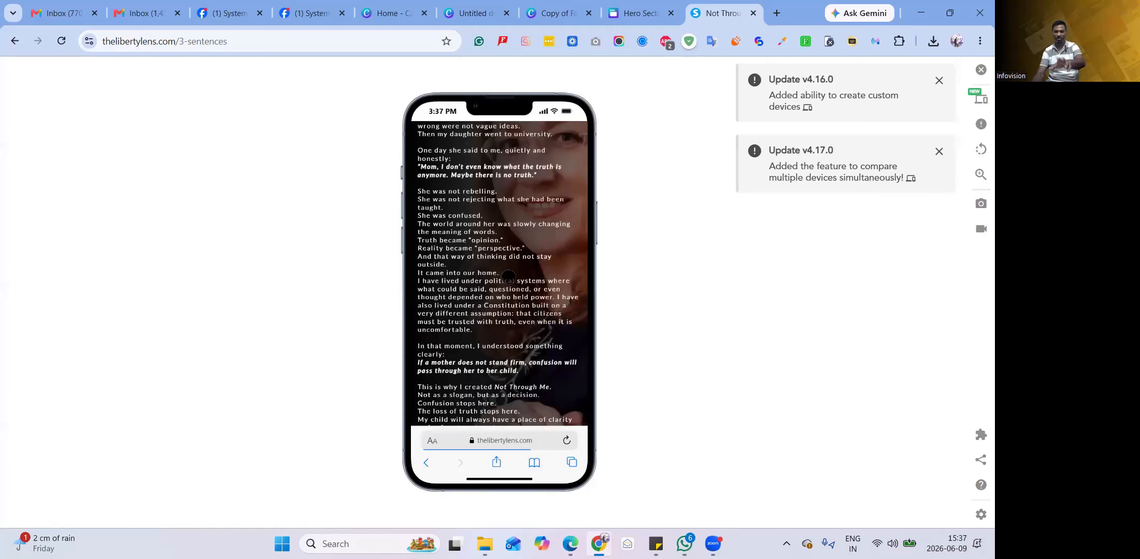
{"action": "scroll", "coordinate": [508, 275], "scroll_direction": "down", "scroll_amount": 1}
{"action": "scroll", "coordinate": [508, 275], "scroll_direction": "up", "scroll_amount": 2}
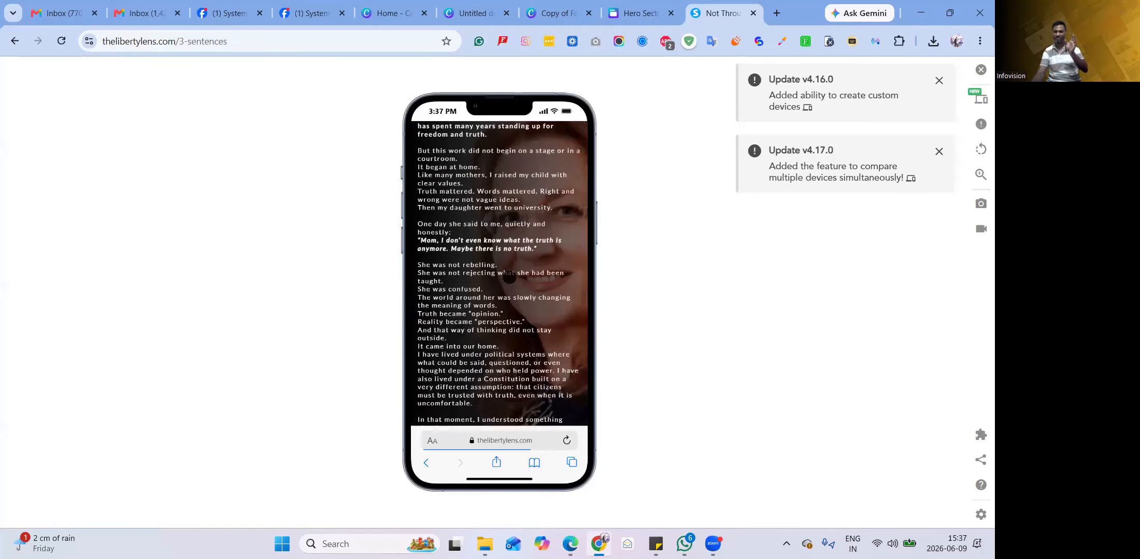
{"action": "scroll", "coordinate": [510, 278], "scroll_direction": "up", "scroll_amount": 1}
{"action": "scroll", "coordinate": [512, 275], "scroll_direction": "up", "scroll_amount": 3}
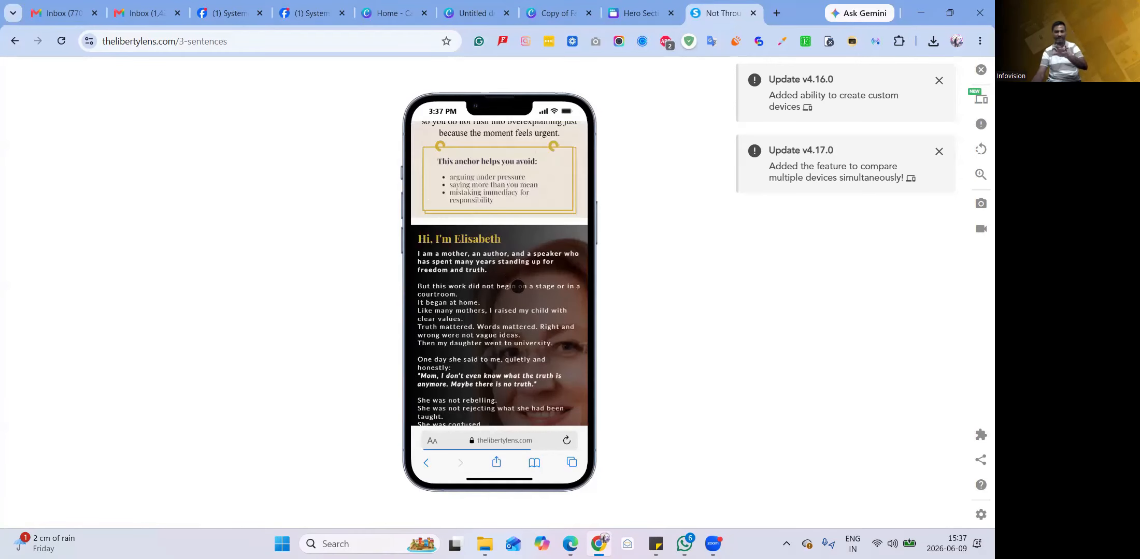
{"action": "scroll", "coordinate": [517, 286], "scroll_direction": "down", "scroll_amount": 8}
{"action": "scroll", "coordinate": [520, 288], "scroll_direction": "up", "scroll_amount": 3}
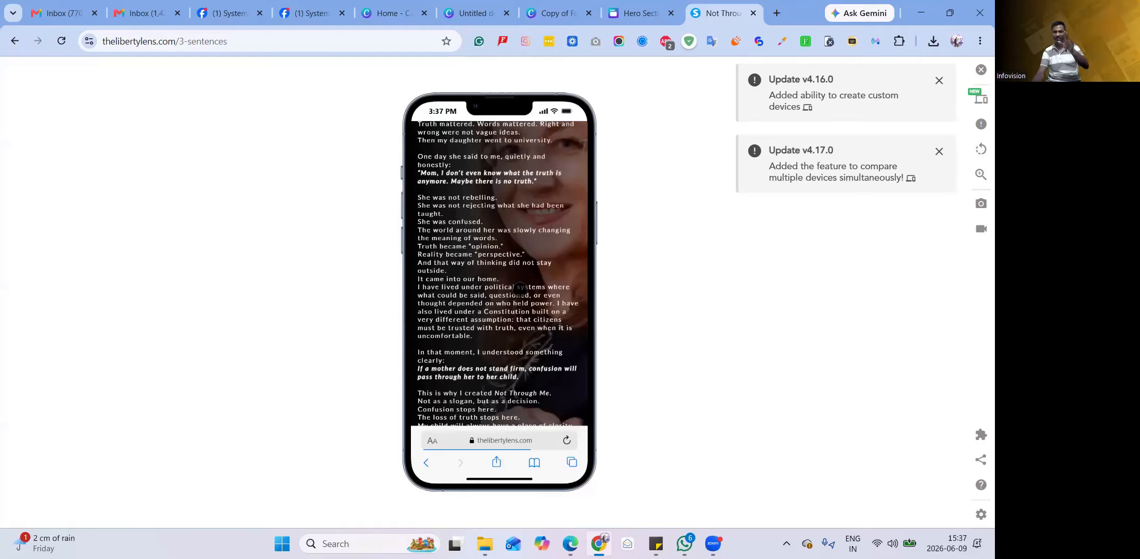
{"action": "scroll", "coordinate": [520, 288], "scroll_direction": "up", "scroll_amount": 4}
{"action": "scroll", "coordinate": [519, 291], "scroll_direction": "up", "scroll_amount": 2}
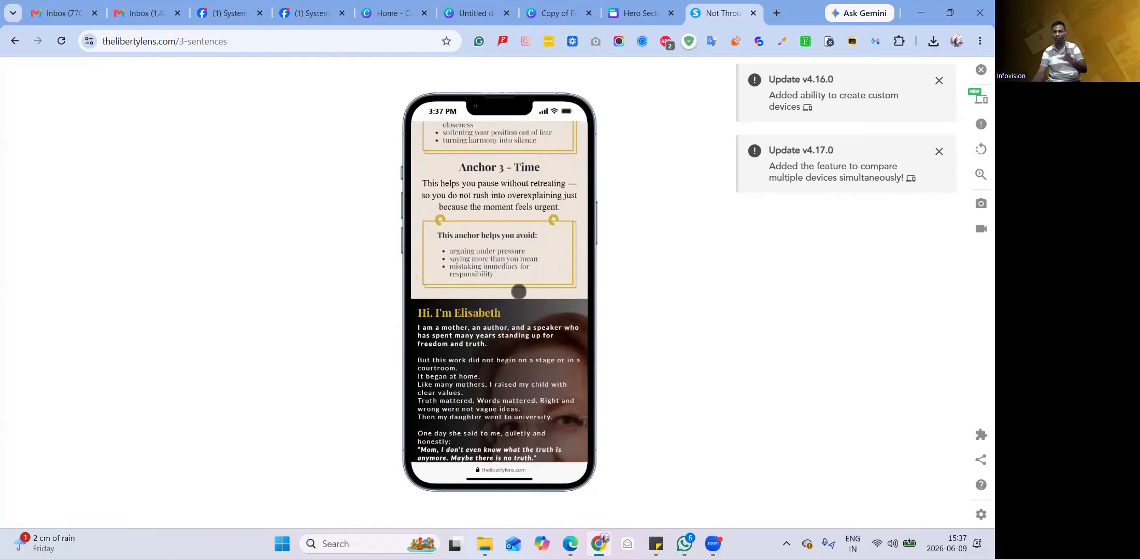
- Review the simulated mobile page from the book cover down through the anchor sections and the whole About section
{"action": "scroll", "coordinate": [519, 291], "scroll_direction": "up", "scroll_amount": 5}
{"action": "scroll", "coordinate": [519, 291], "scroll_direction": "up", "scroll_amount": 10}
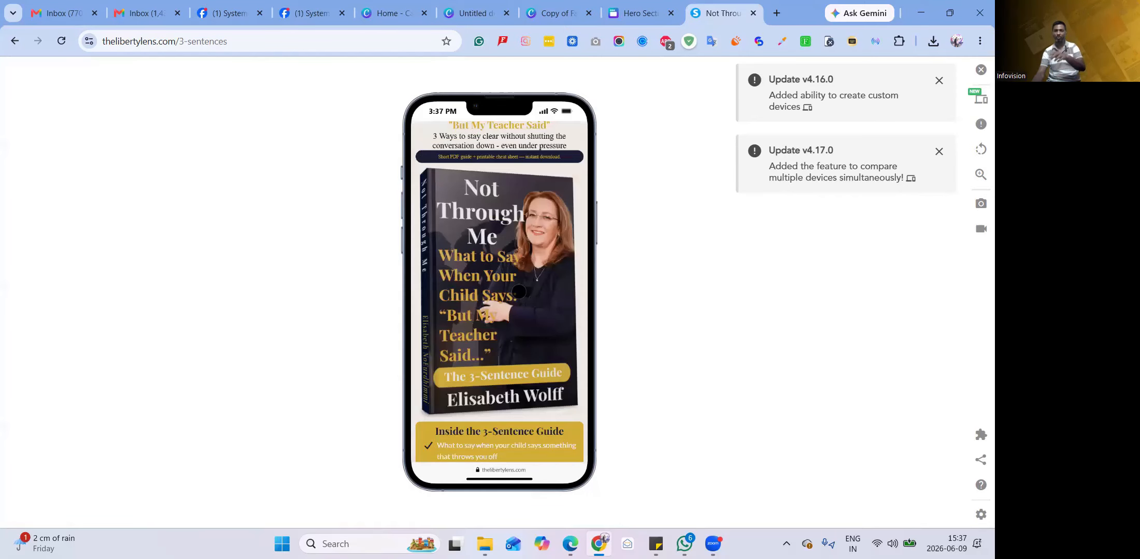
{"action": "scroll", "coordinate": [519, 292], "scroll_direction": "down", "scroll_amount": 8}
{"action": "scroll", "coordinate": [518, 292], "scroll_direction": "down", "scroll_amount": 5}
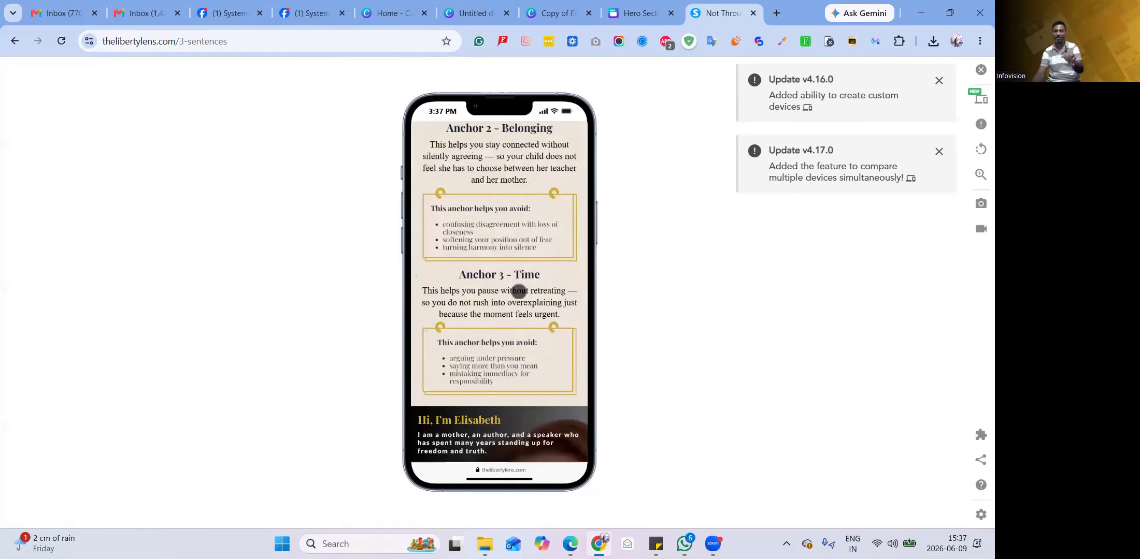
{"action": "scroll", "coordinate": [518, 291], "scroll_direction": "down", "scroll_amount": 1}
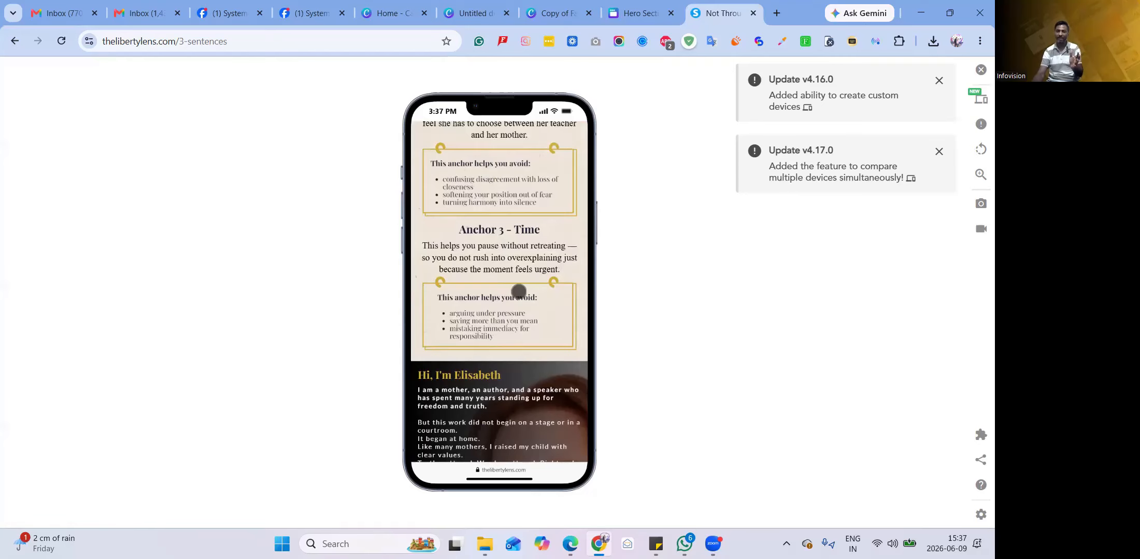
{"action": "scroll", "coordinate": [518, 291], "scroll_direction": "down", "scroll_amount": 4}
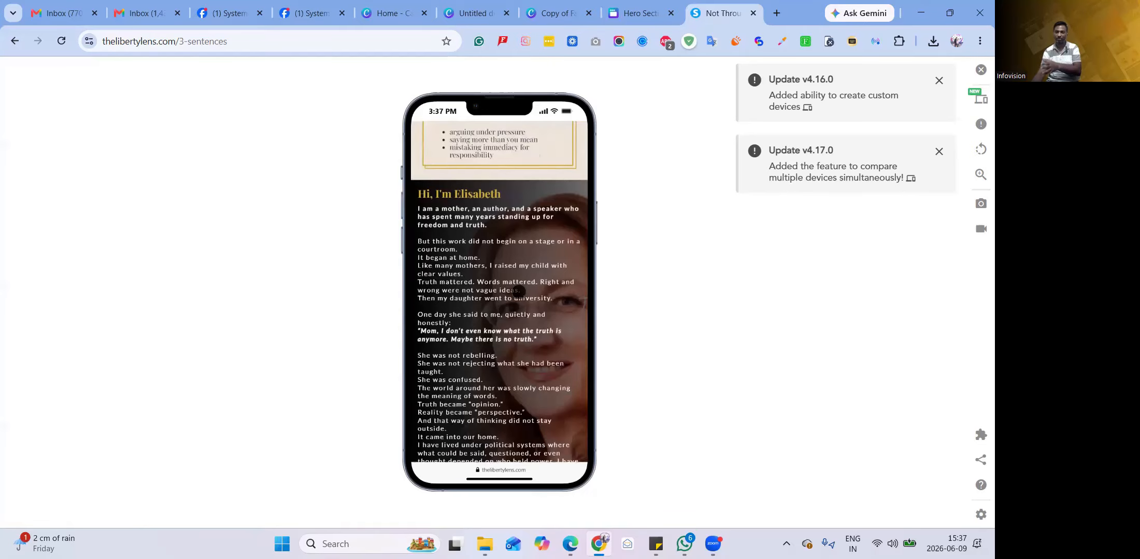
{"action": "scroll", "coordinate": [519, 292], "scroll_direction": "down", "scroll_amount": 4}
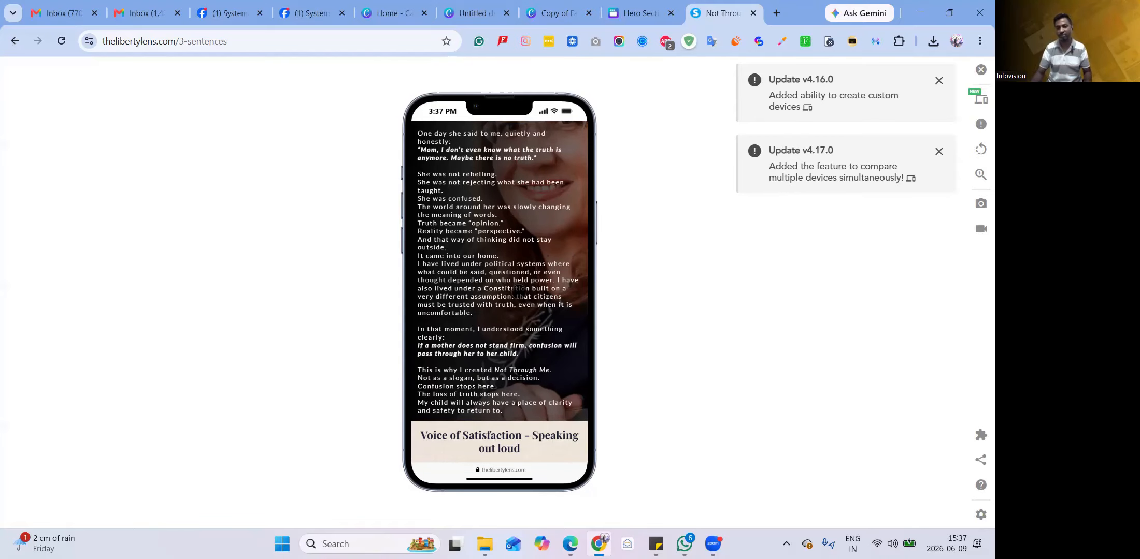
{"action": "scroll", "coordinate": [519, 289], "scroll_direction": "up", "scroll_amount": 3}
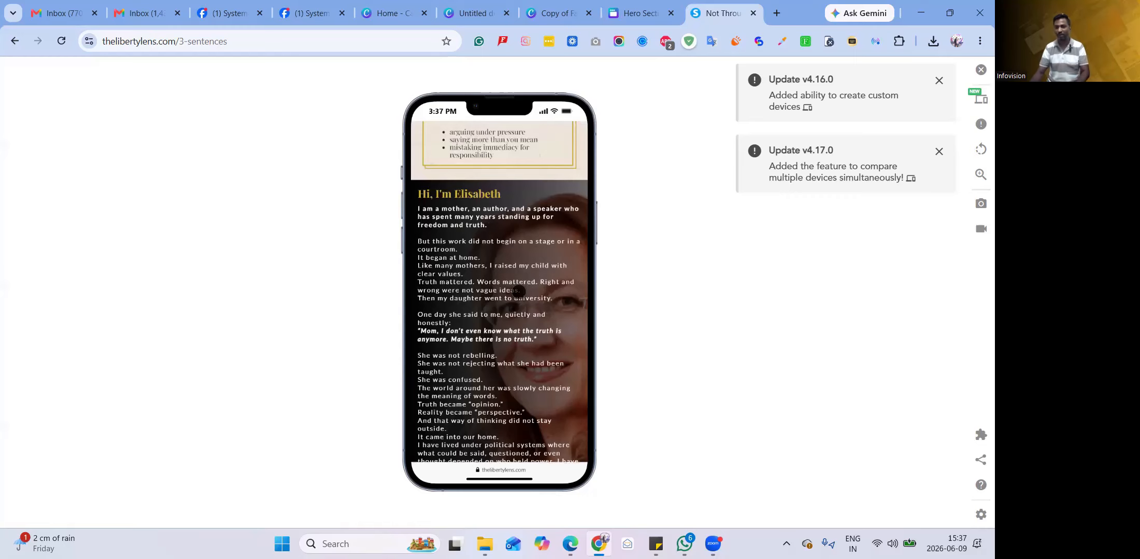
{"action": "scroll", "coordinate": [519, 291], "scroll_direction": "up", "scroll_amount": 4}
{"action": "scroll", "coordinate": [539, 256], "scroll_direction": "down", "scroll_amount": 3}
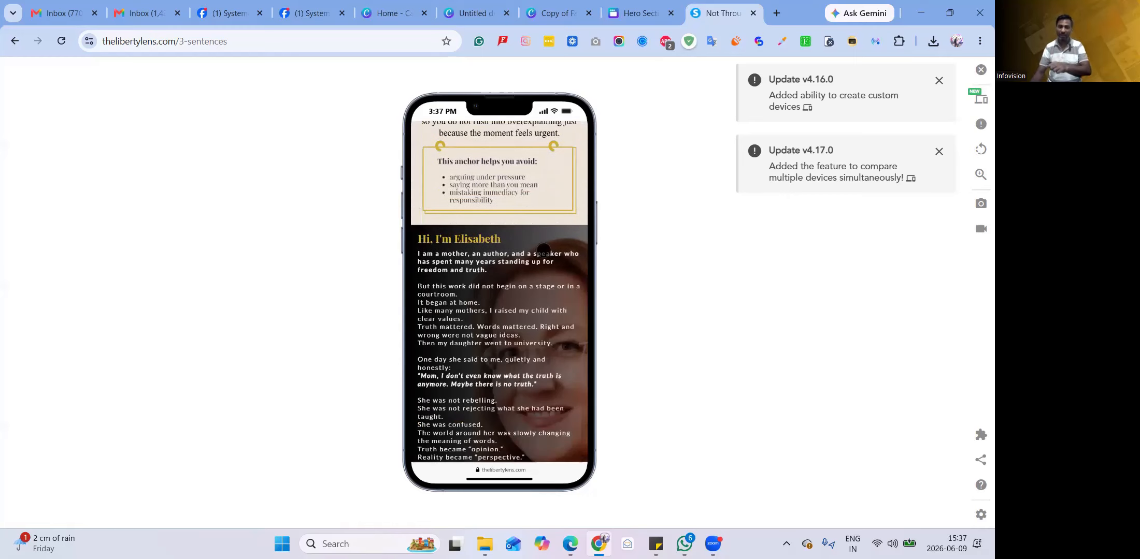
{"action": "scroll", "coordinate": [543, 251], "scroll_direction": "down", "scroll_amount": 2}
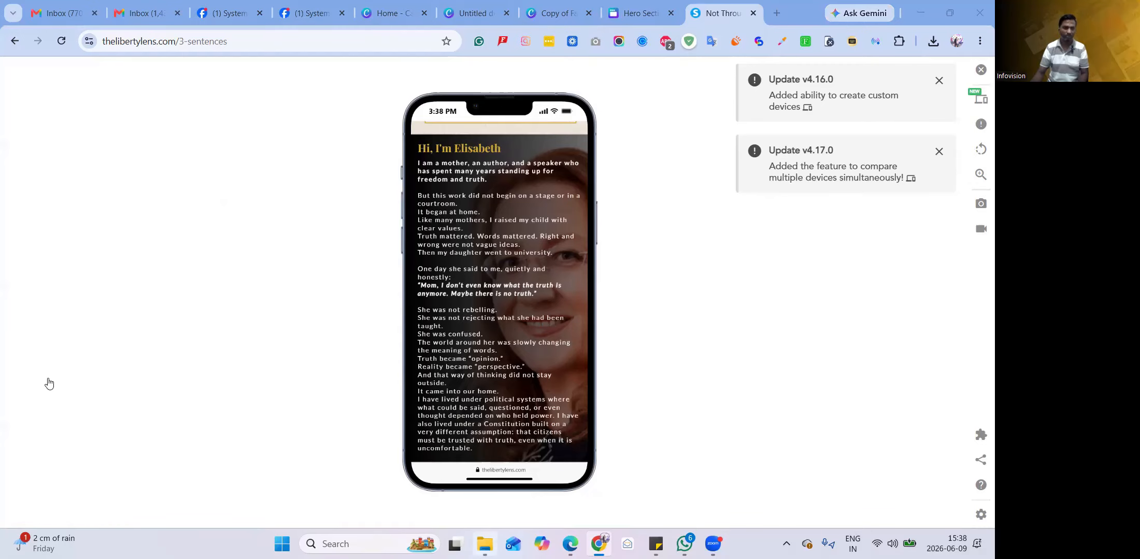
- Switch to the client's project folder in File Explorer, view about section mobile v2.png and close the image
{"action": "key", "text": "alt+Tab"}
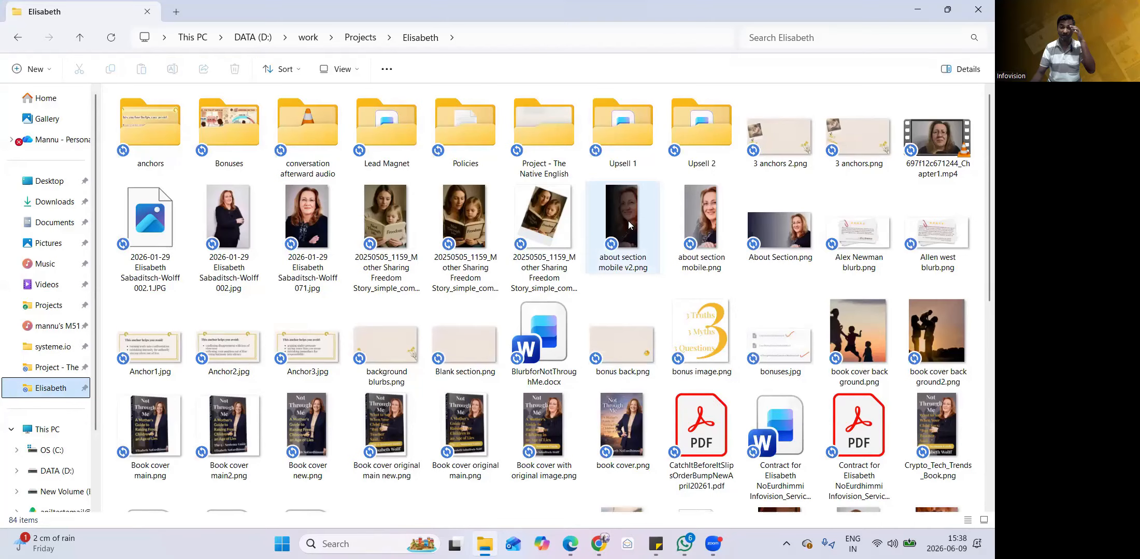
{"action": "left_click", "coordinate": [628, 221]}
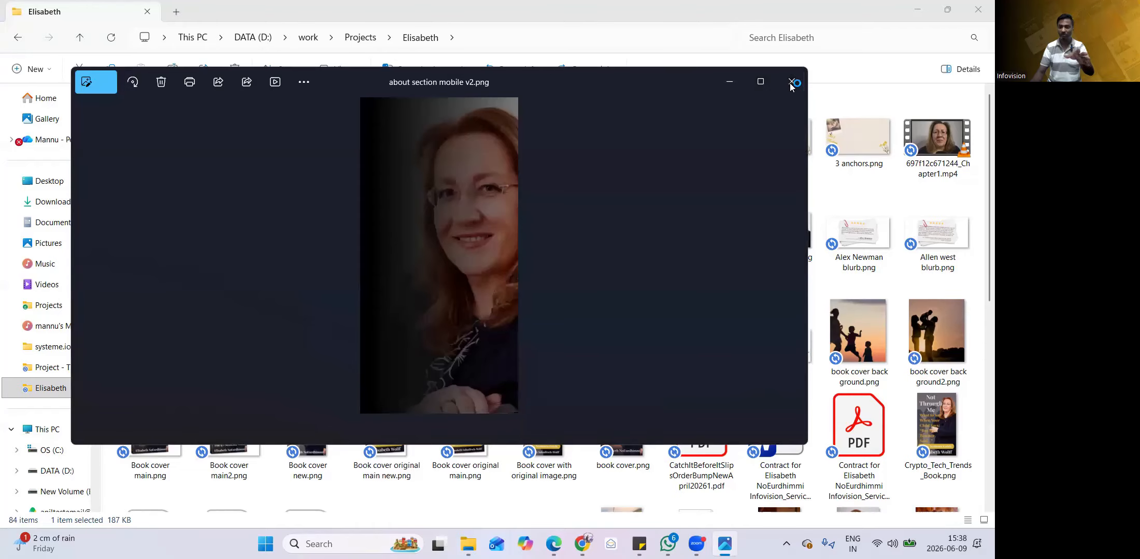
{"action": "left_click", "coordinate": [785, 93]}
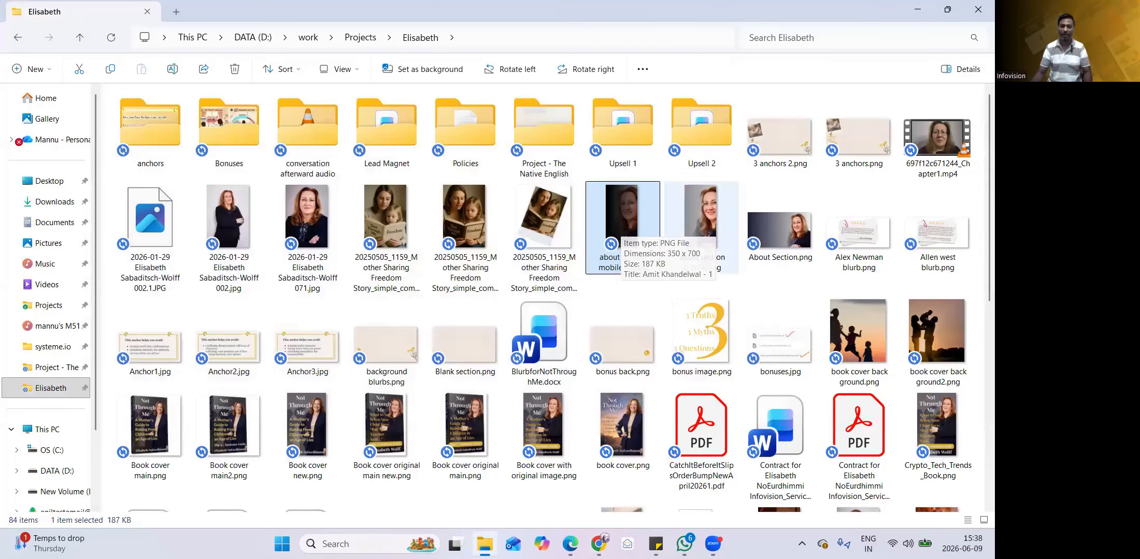
- Return to Chrome, recheck the About section's portrait background in the mobile simulation, and exit the simulator
{"action": "mouse_move", "coordinate": [713, 544]}
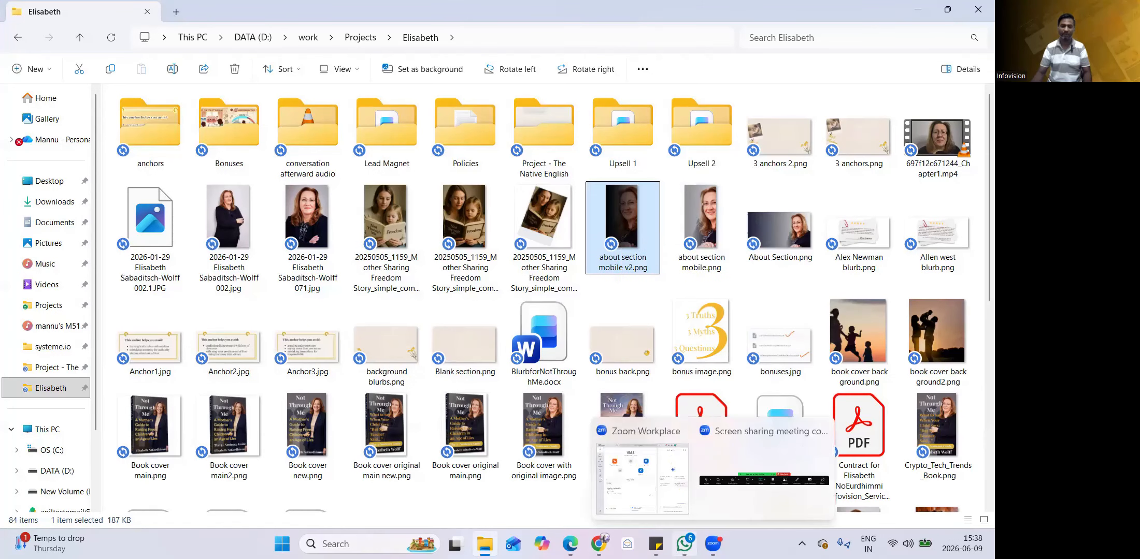
{"action": "left_click", "coordinate": [598, 544]}
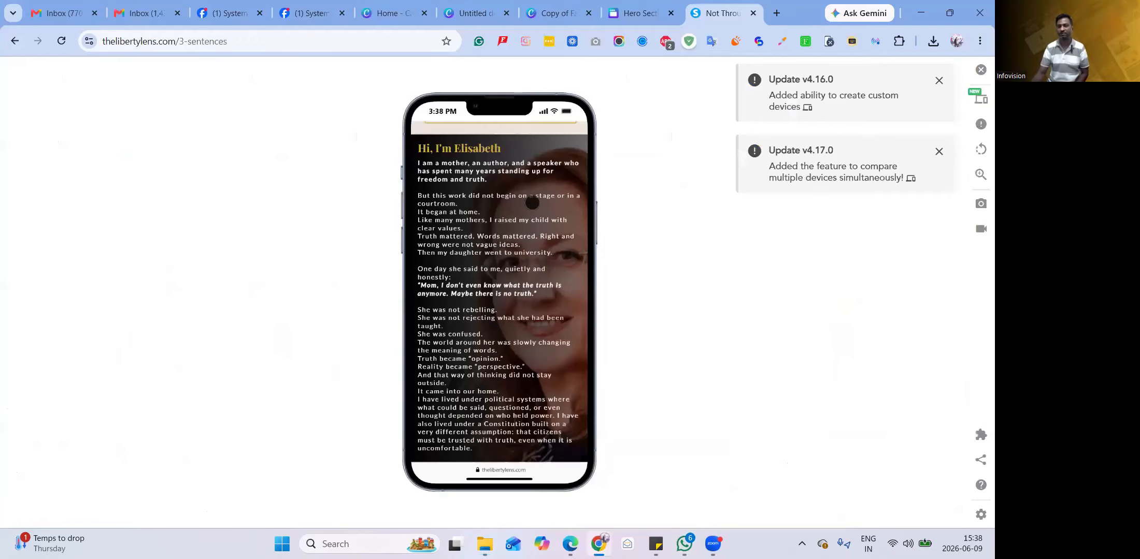
{"action": "scroll", "coordinate": [532, 203], "scroll_direction": "down", "scroll_amount": 2}
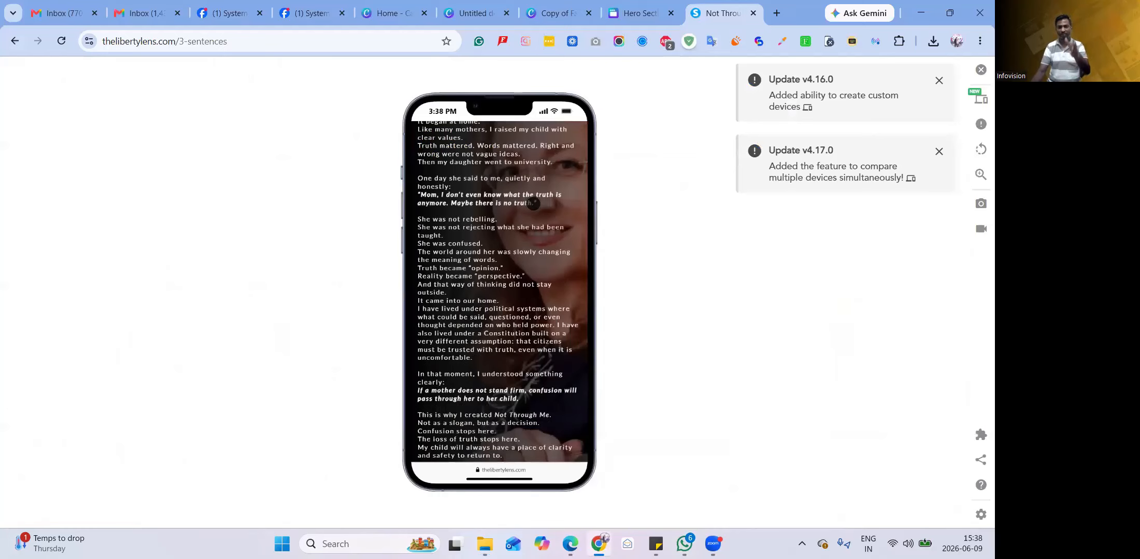
{"action": "scroll", "coordinate": [533, 203], "scroll_direction": "up", "scroll_amount": 2}
{"action": "scroll", "coordinate": [533, 204], "scroll_direction": "down", "scroll_amount": 1}
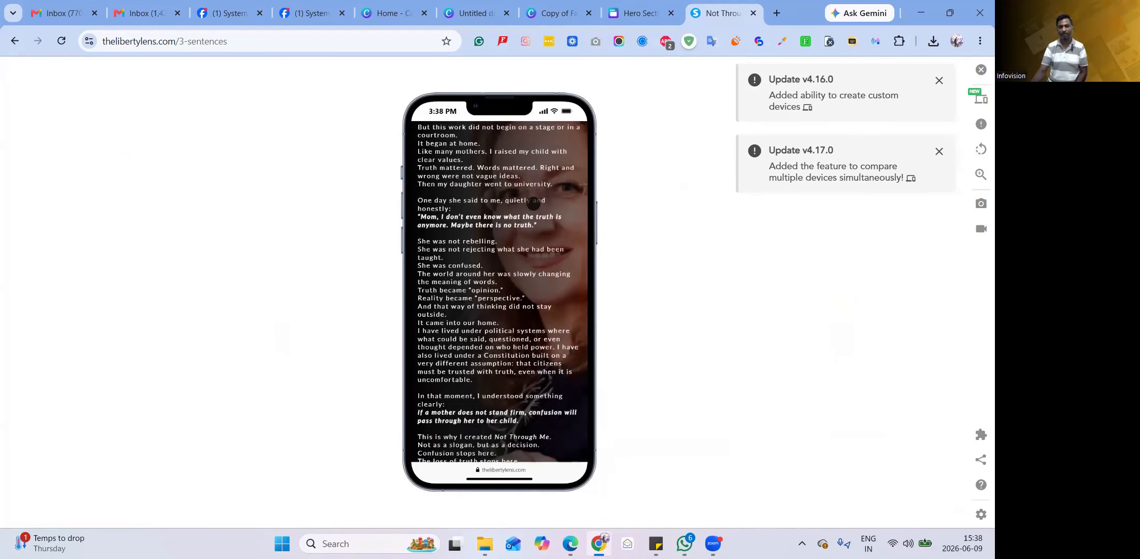
{"action": "scroll", "coordinate": [533, 204], "scroll_direction": "down", "scroll_amount": 2}
{"action": "scroll", "coordinate": [533, 204], "scroll_direction": "up", "scroll_amount": 3}
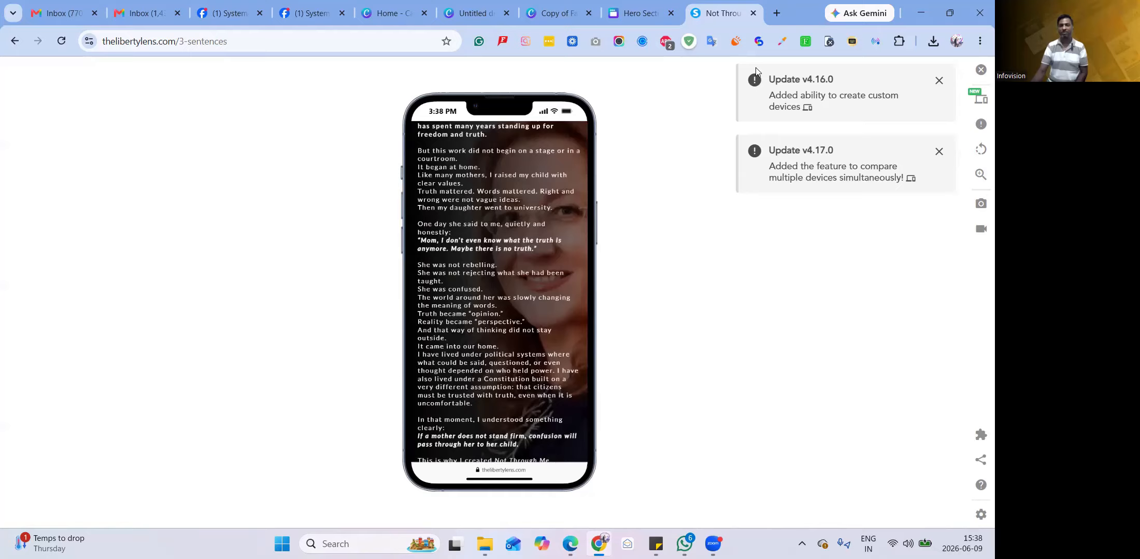
{"action": "left_click", "coordinate": [938, 81]}
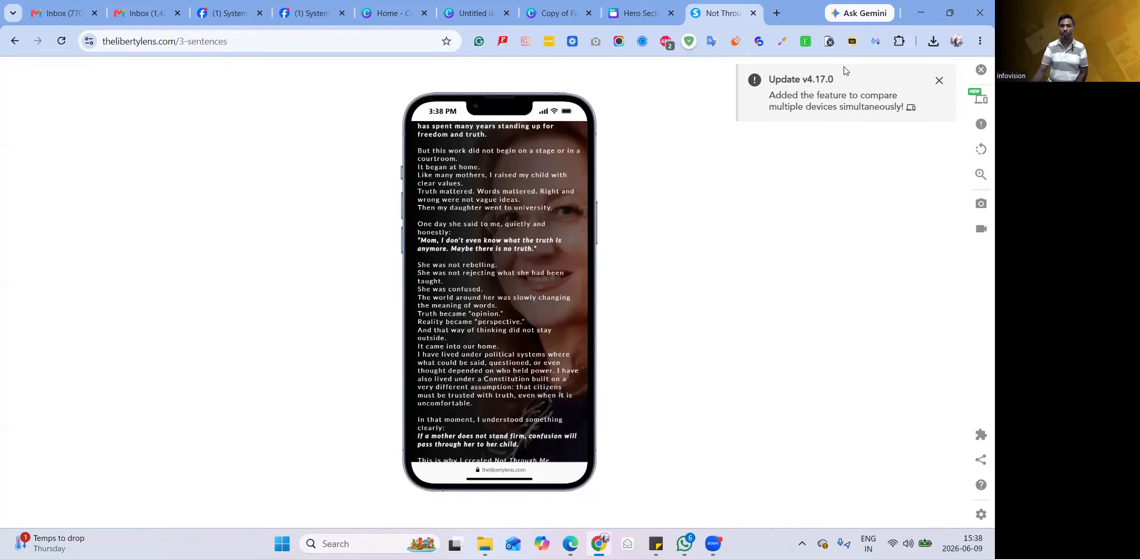
{"action": "left_click", "coordinate": [829, 41]}
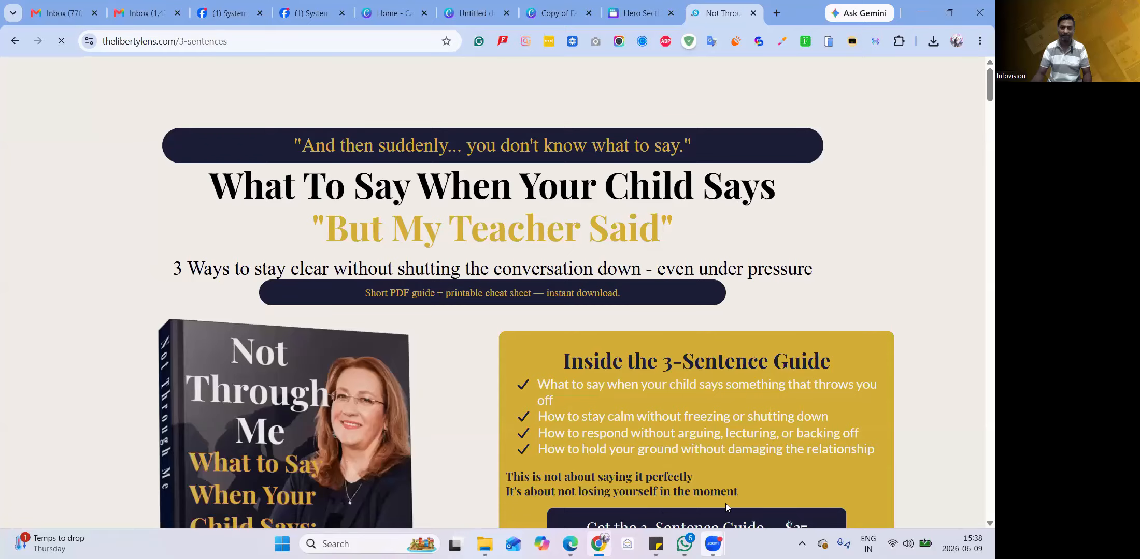